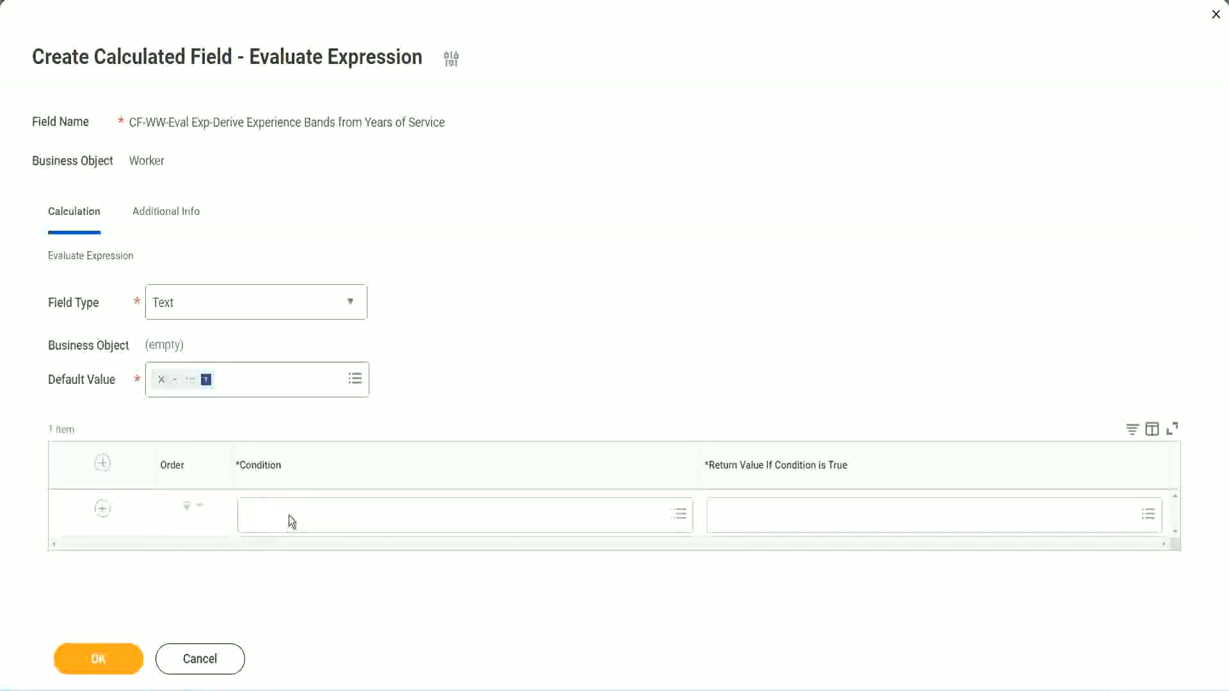
- Copy the Field 1 name from the Notepad++ notes and set the first condition to CF-WW-TF-Length of Service between 0 and 7 years
click(289, 516)
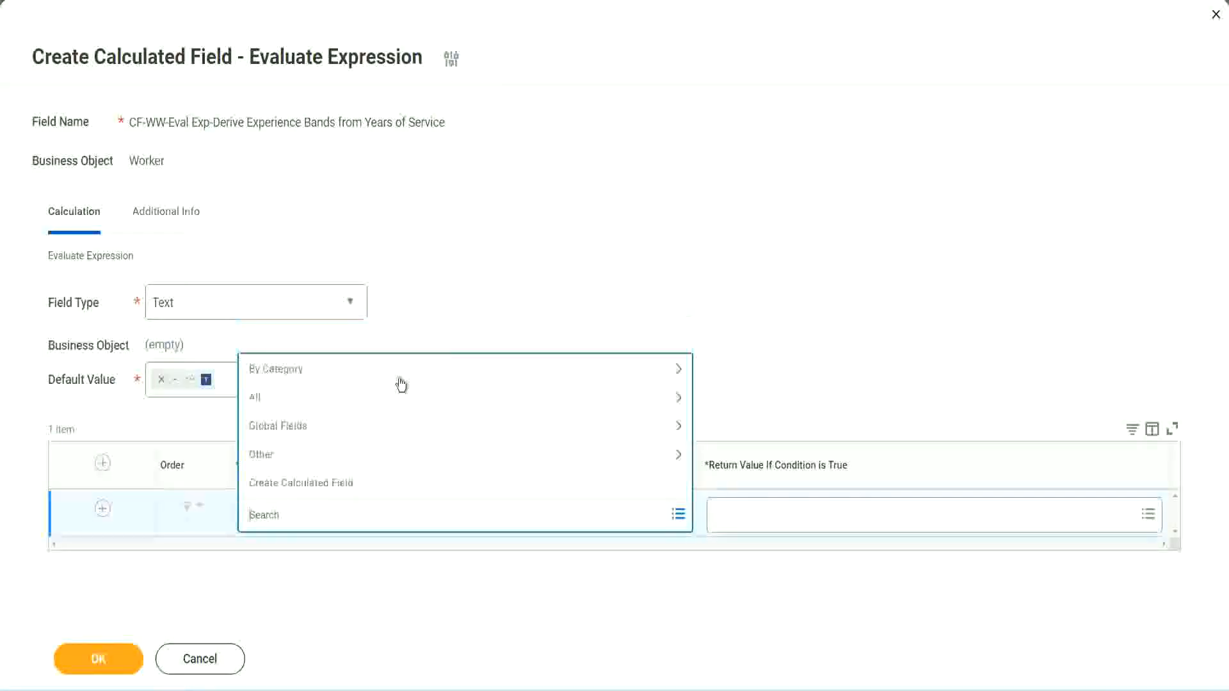
click(471, 289)
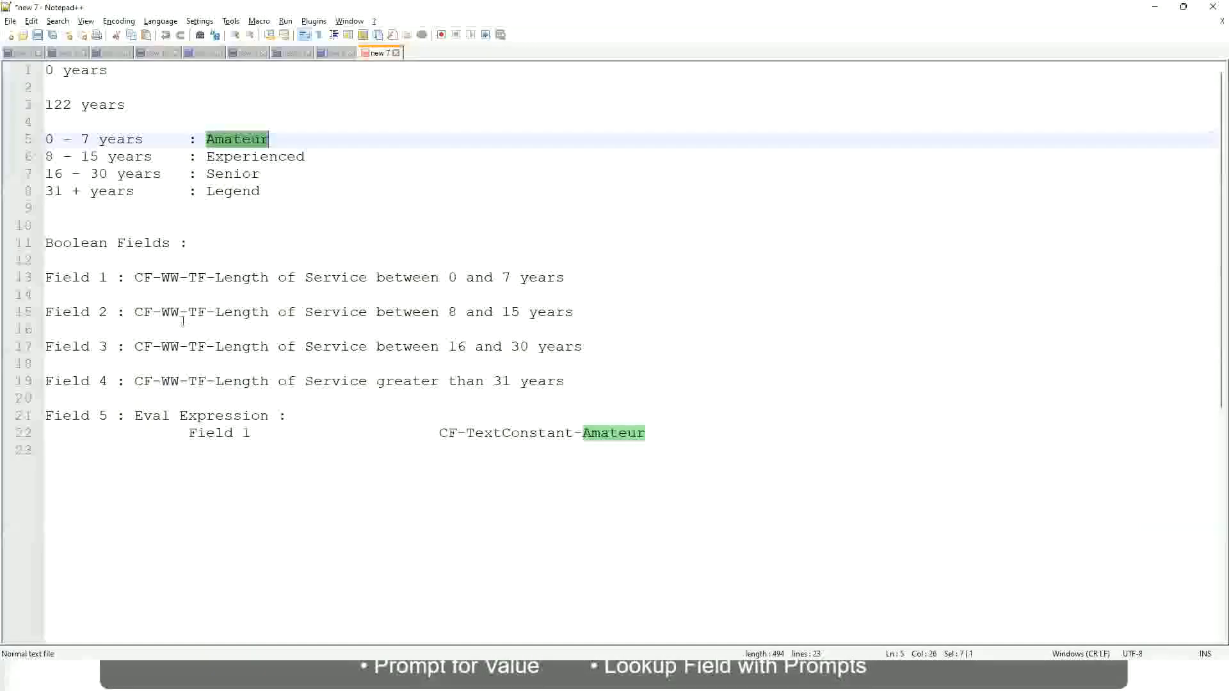
drag(133, 276, 565, 282)
key(ctrl+c)
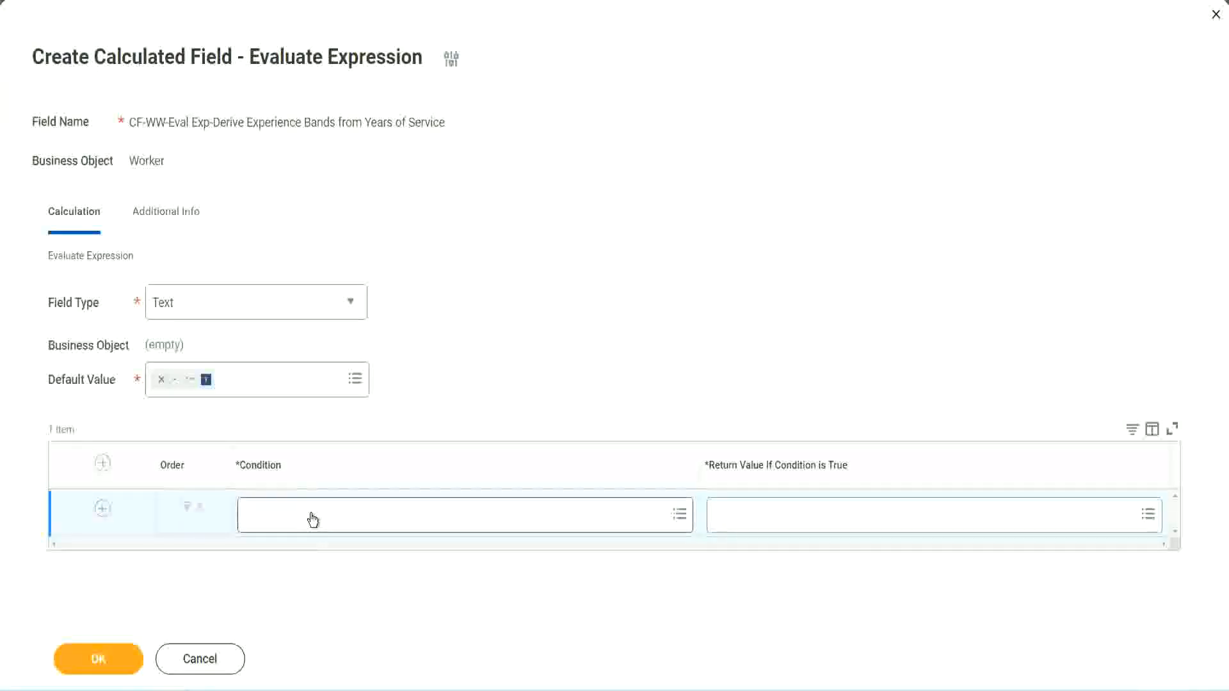
click(313, 519)
key(ctrl+v)
key(Return)
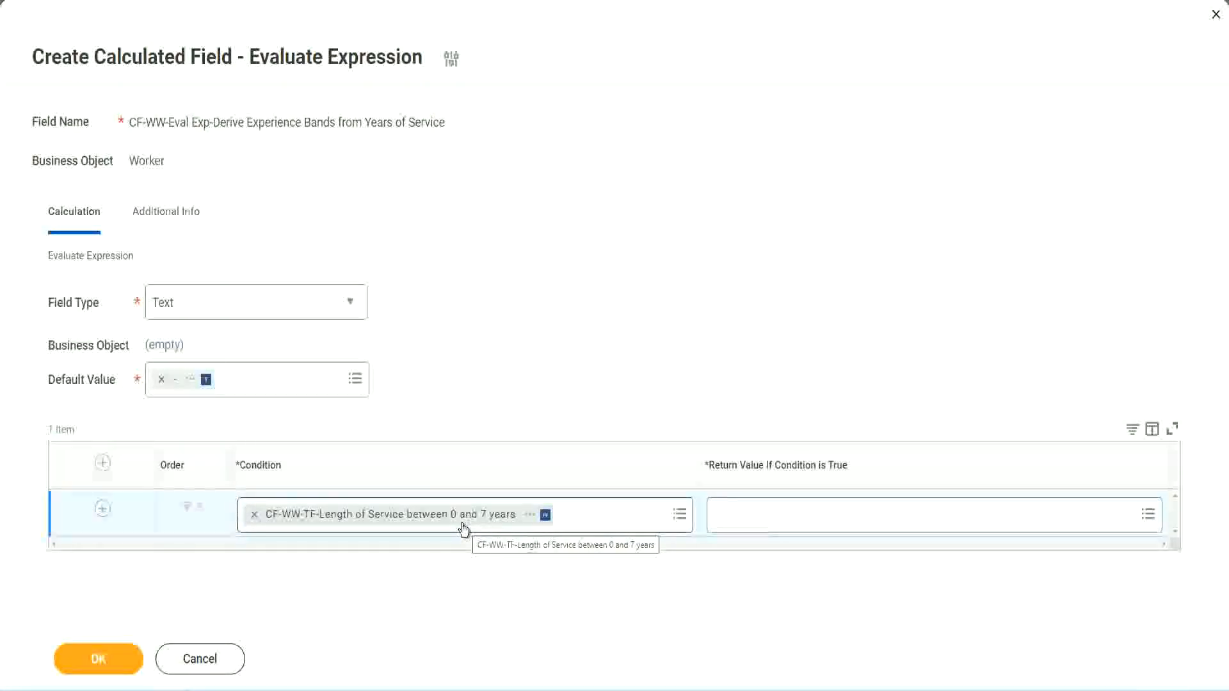
click(799, 526)
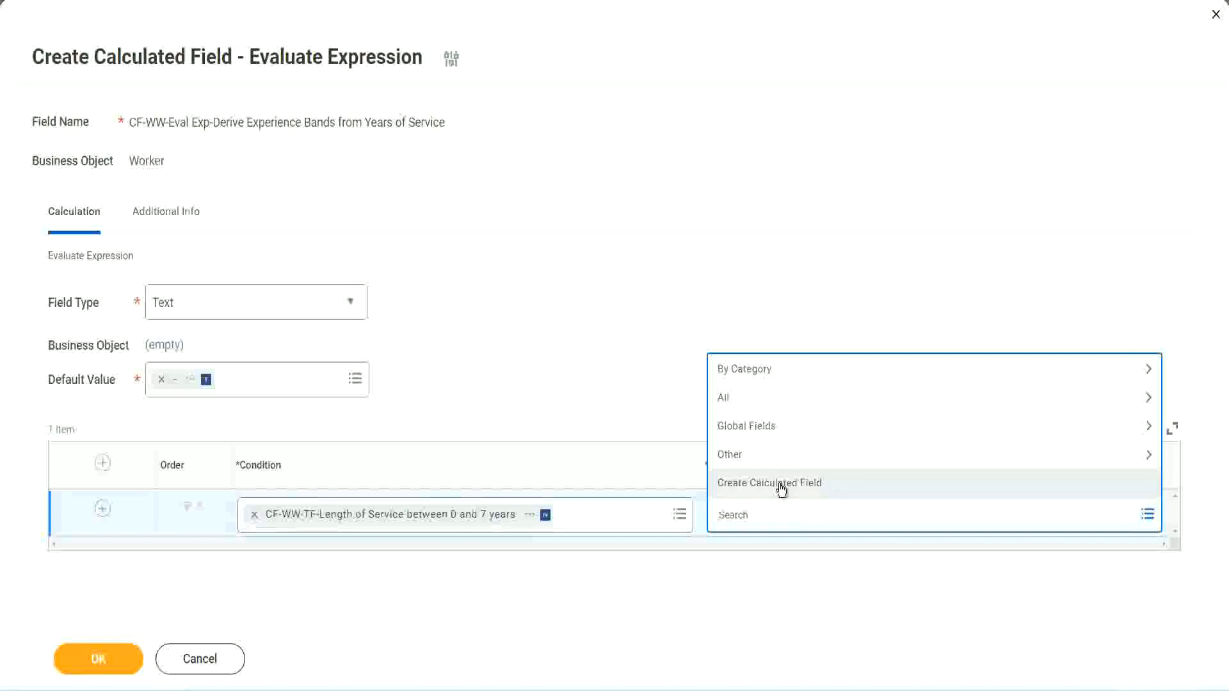
click(709, 313)
click(739, 516)
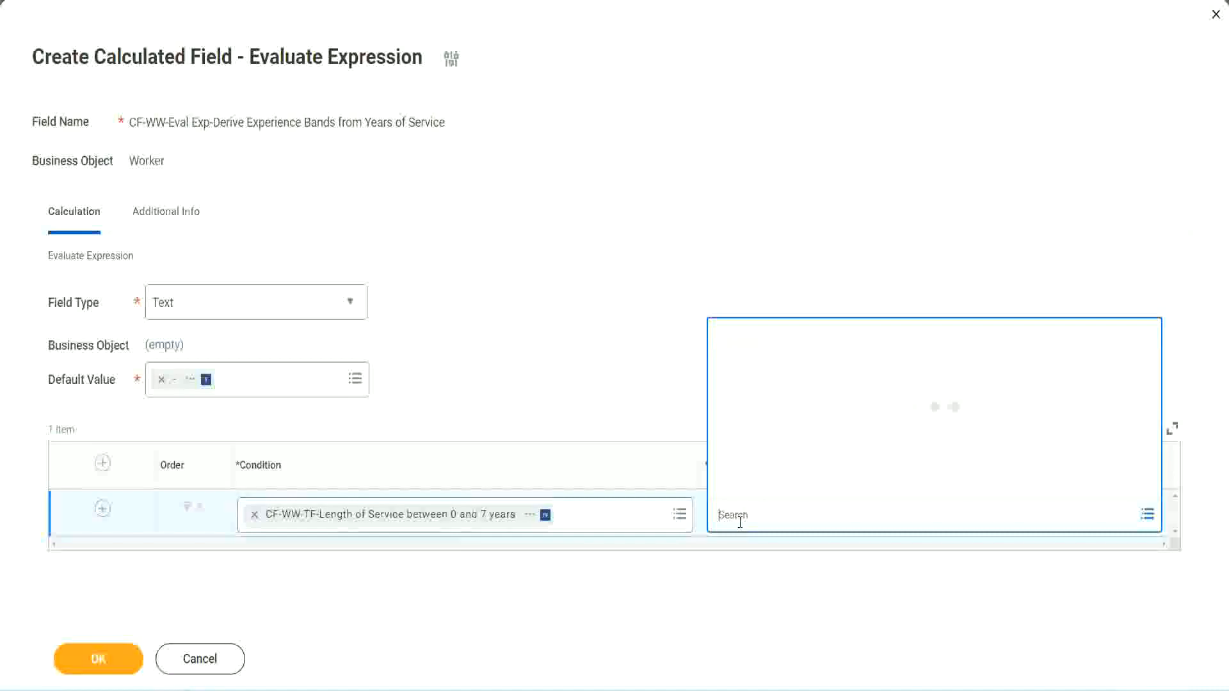
text(Amaterue)
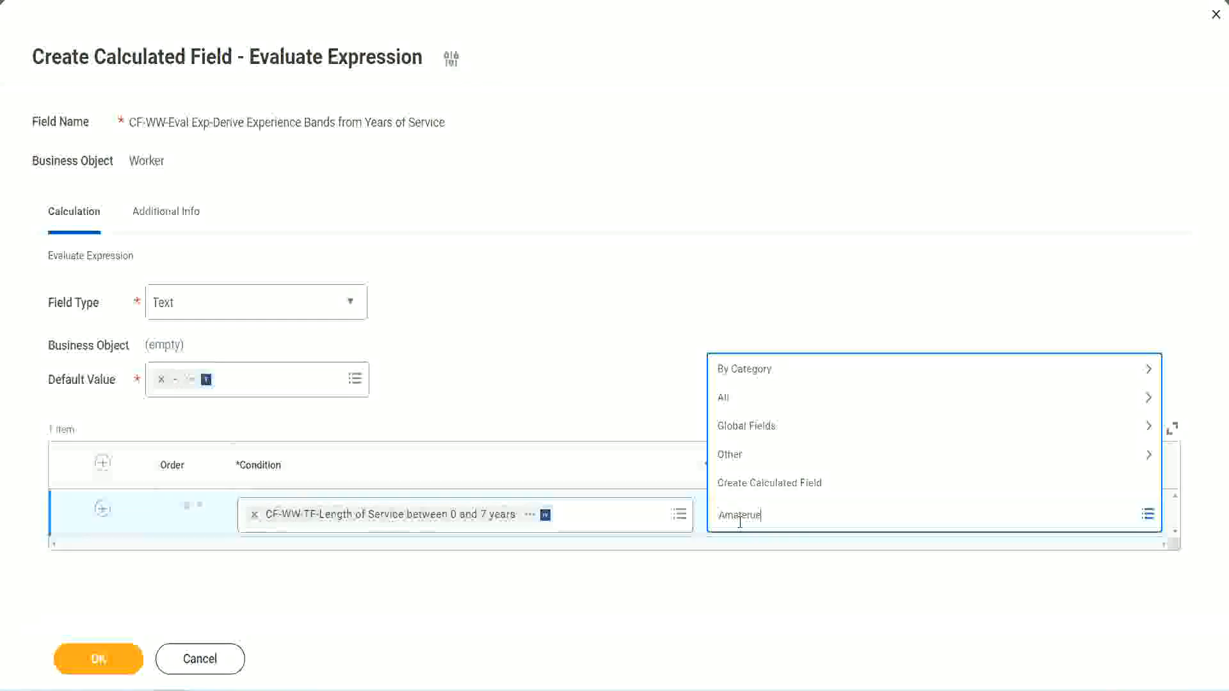
click(620, 377)
click(774, 526)
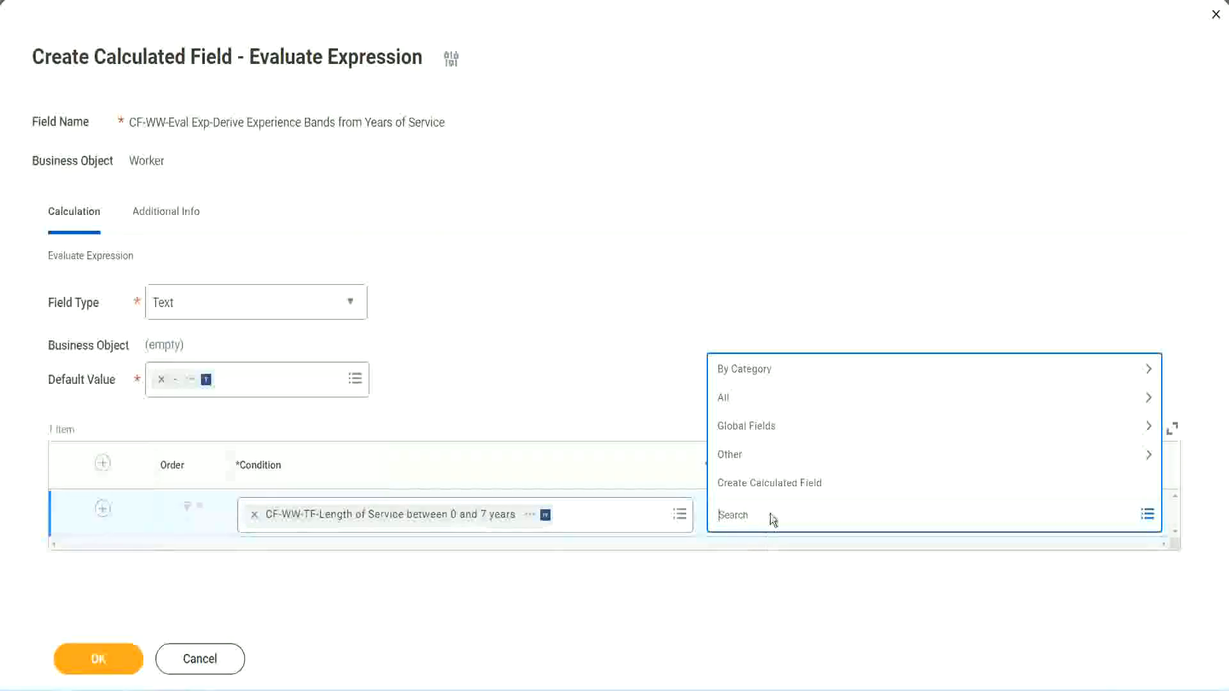
click(620, 371)
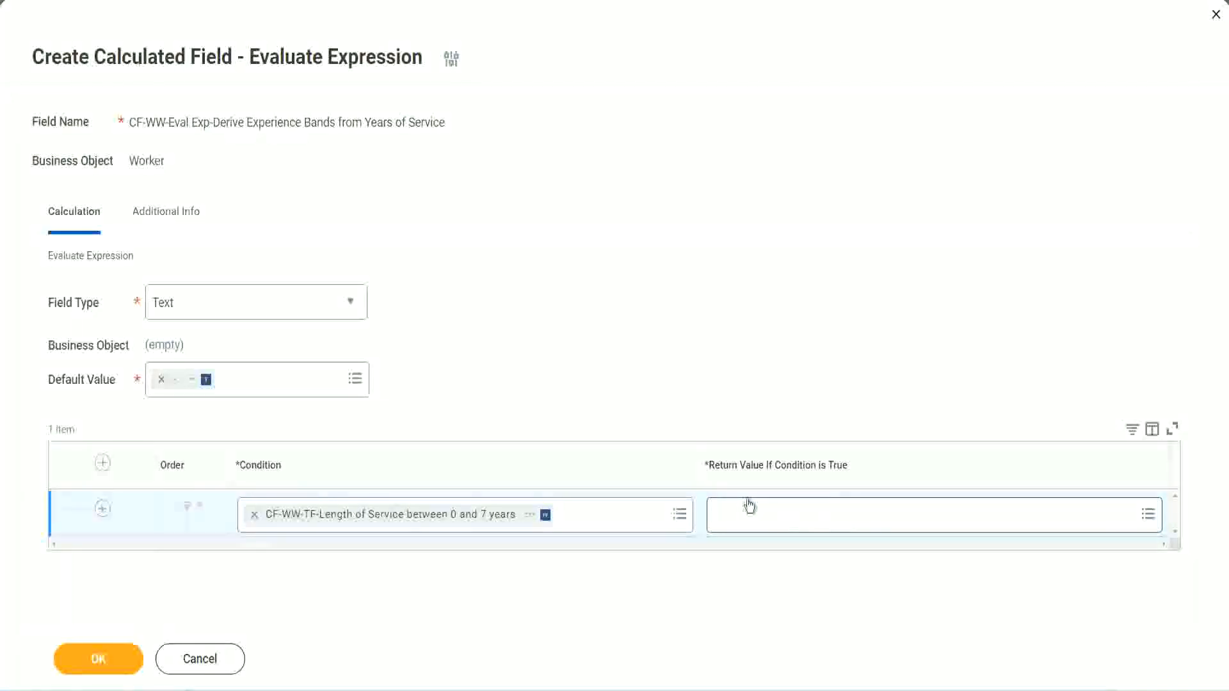
- Start a new calculated field for the first row's return value and name it CF-WW-TC-Amateur
click(796, 514)
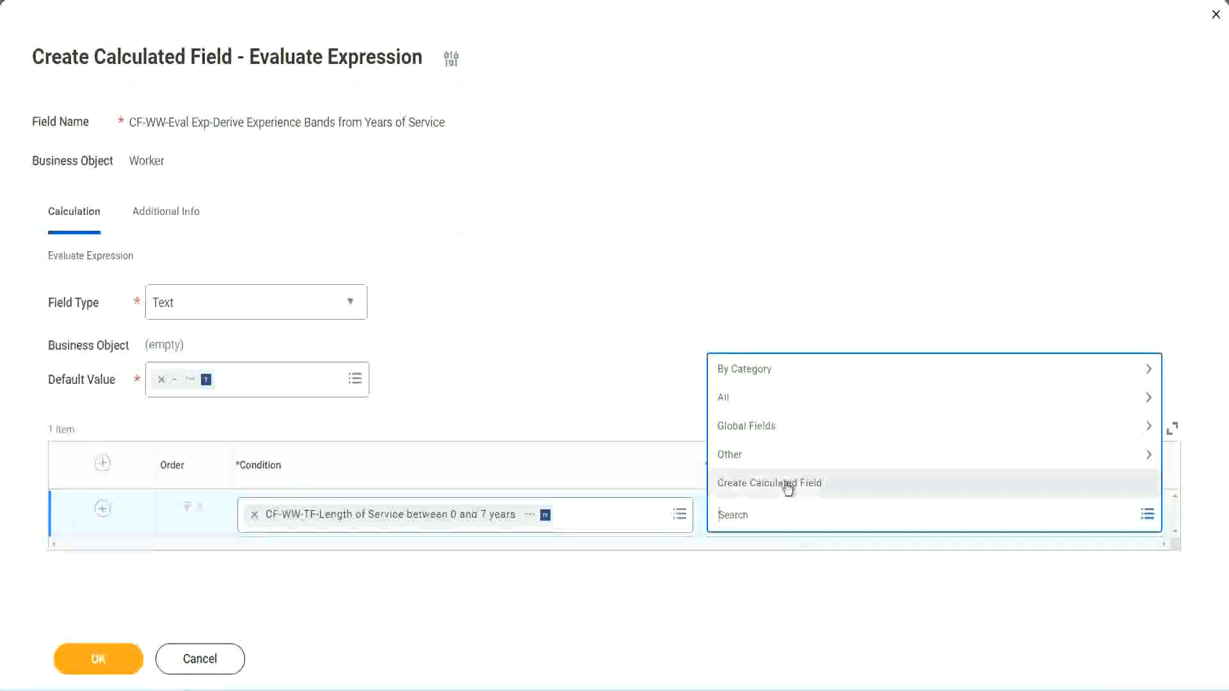
click(785, 486)
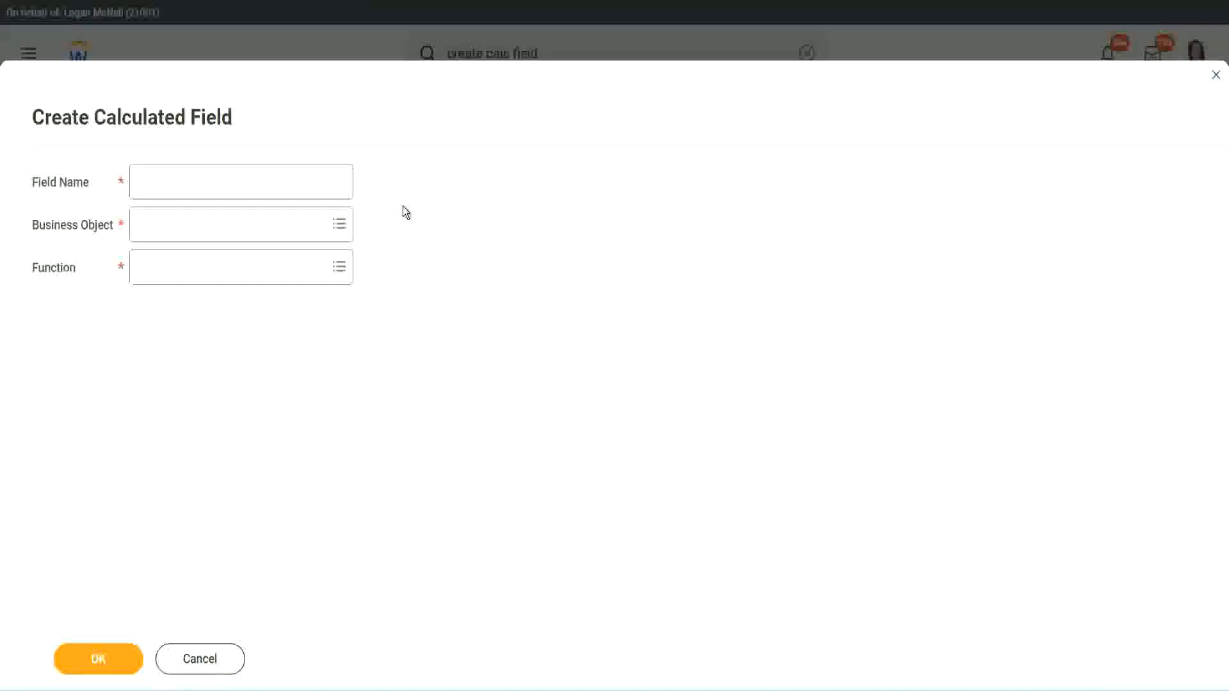
click(152, 183)
text(CF)
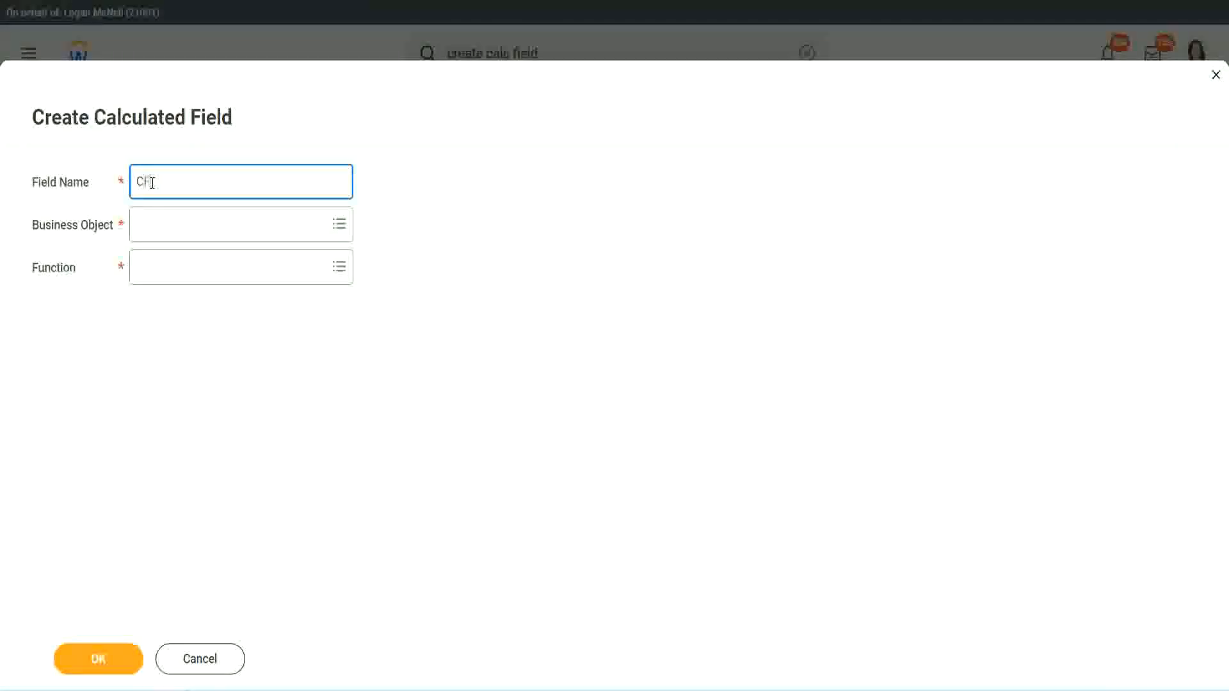
text(_TC)
text(-Am)
text(ateur)
click(151, 182)
text(WW)
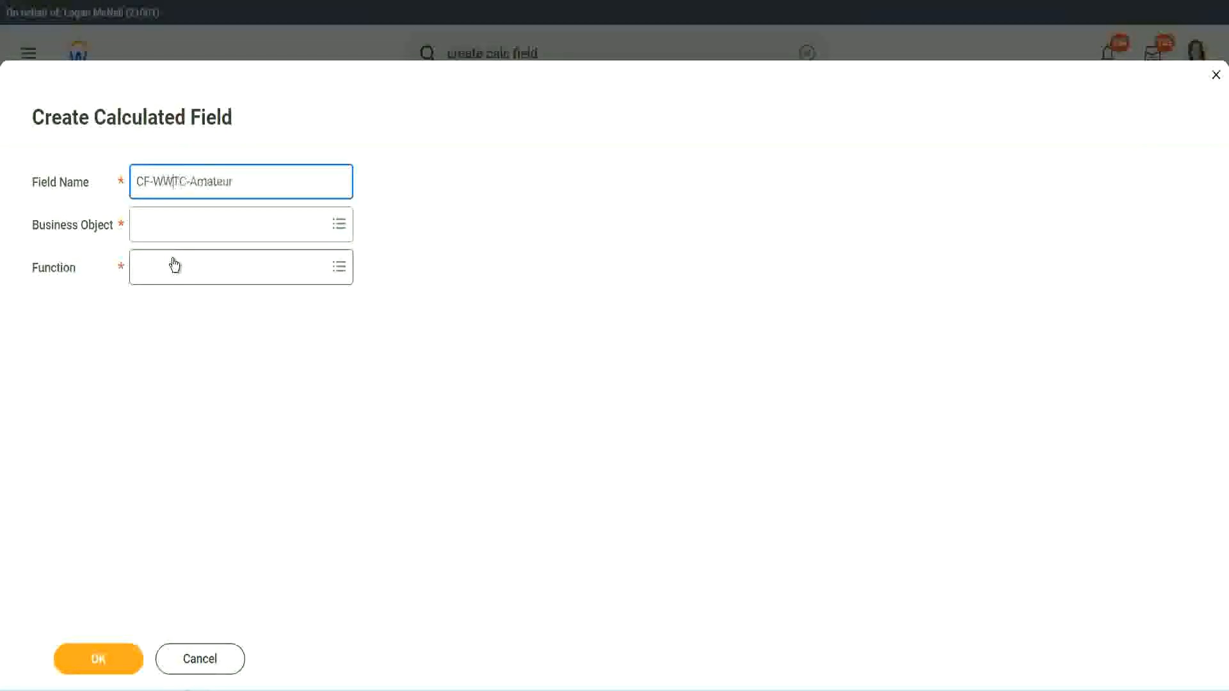
text(-)
- Set the new calculated field's business object to Global
click(174, 225)
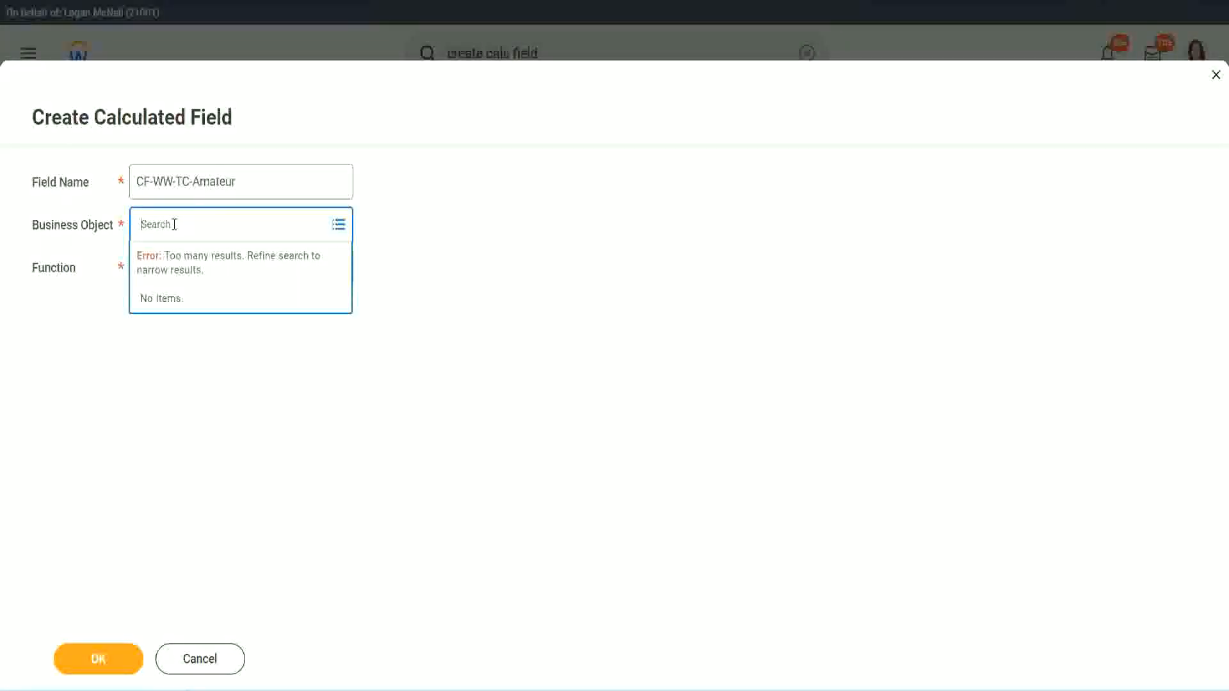
text(worker)
key(BackSpace)
key(BackSpace)
text(glob)
key(Return)
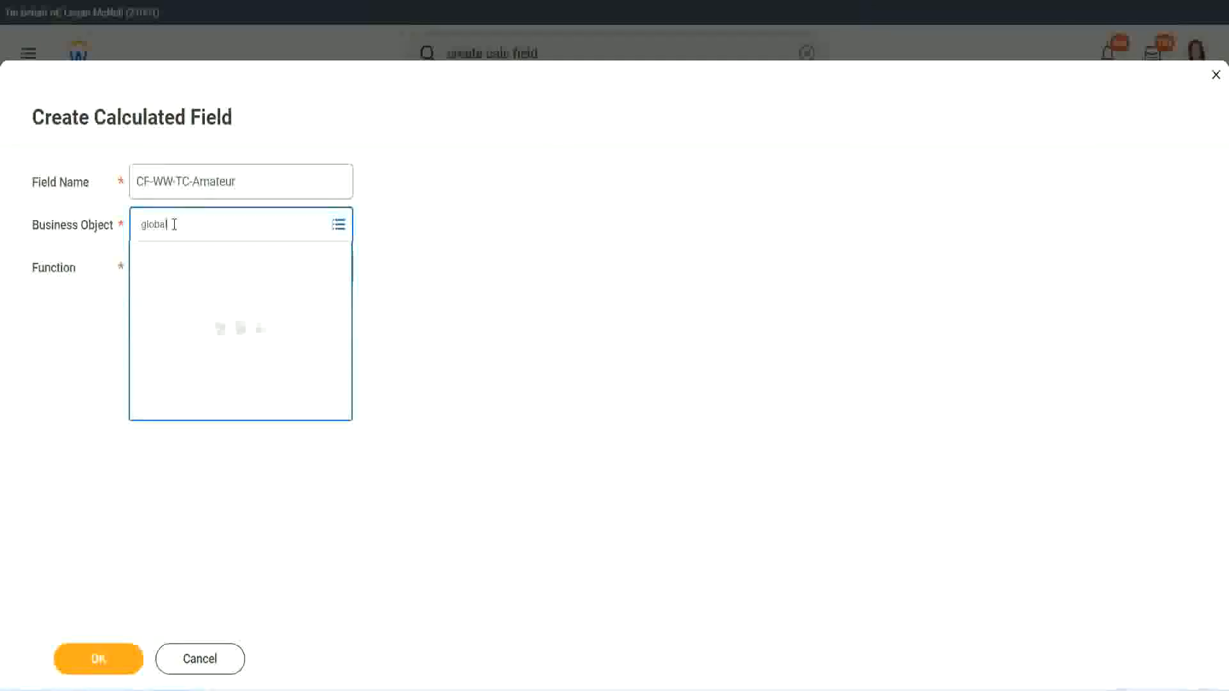
click(192, 301)
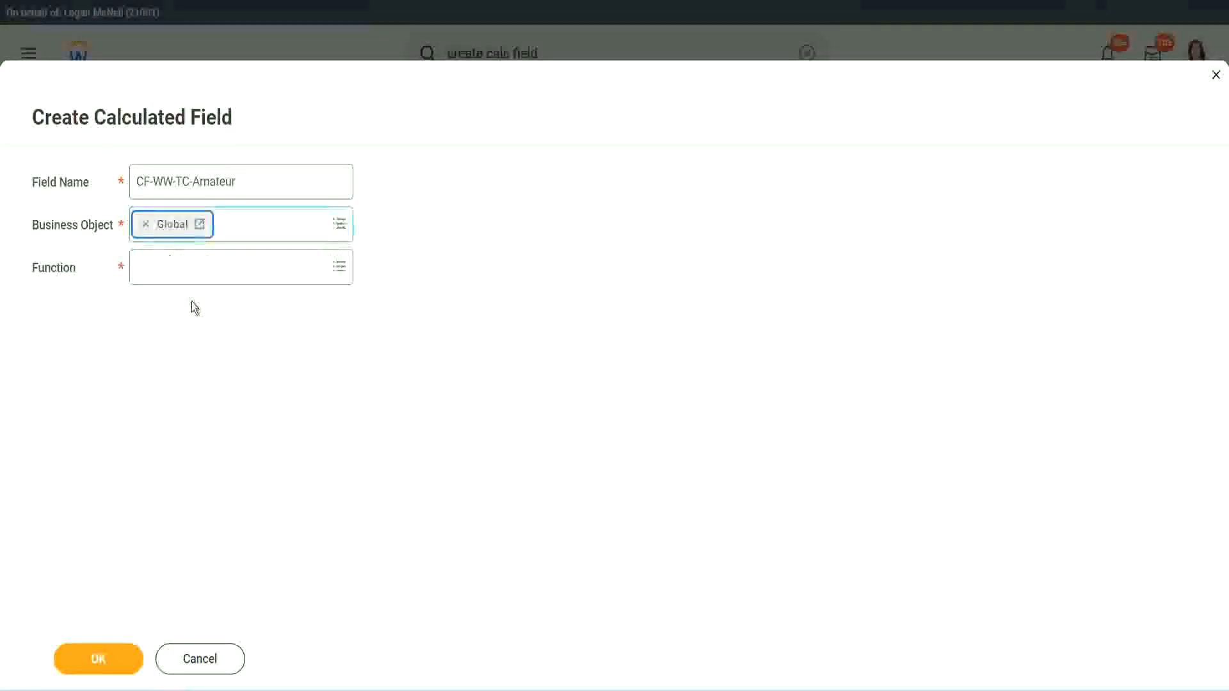
drag(242, 182, 226, 182)
drag(42, 120, 41, 121)
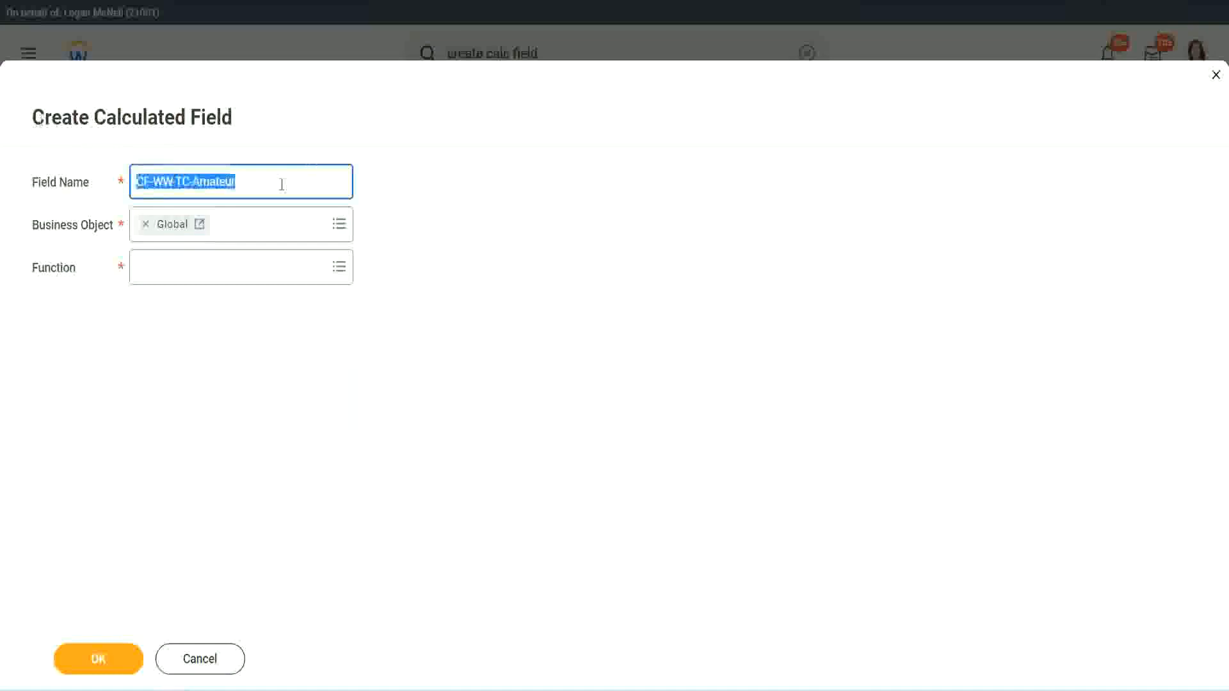
click(266, 186)
double_click(212, 180)
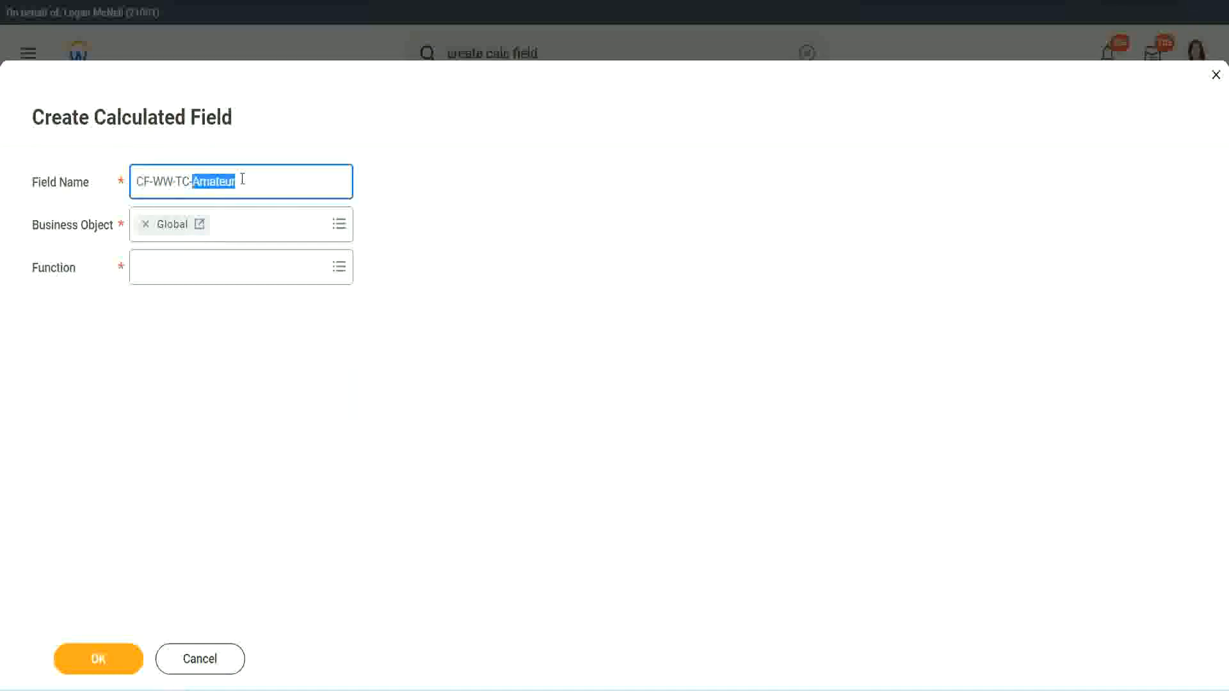
click(255, 179)
double_click(230, 183)
- Choose Text Constant as the function of the new field and continue to its definition
click(171, 265)
text(text c)
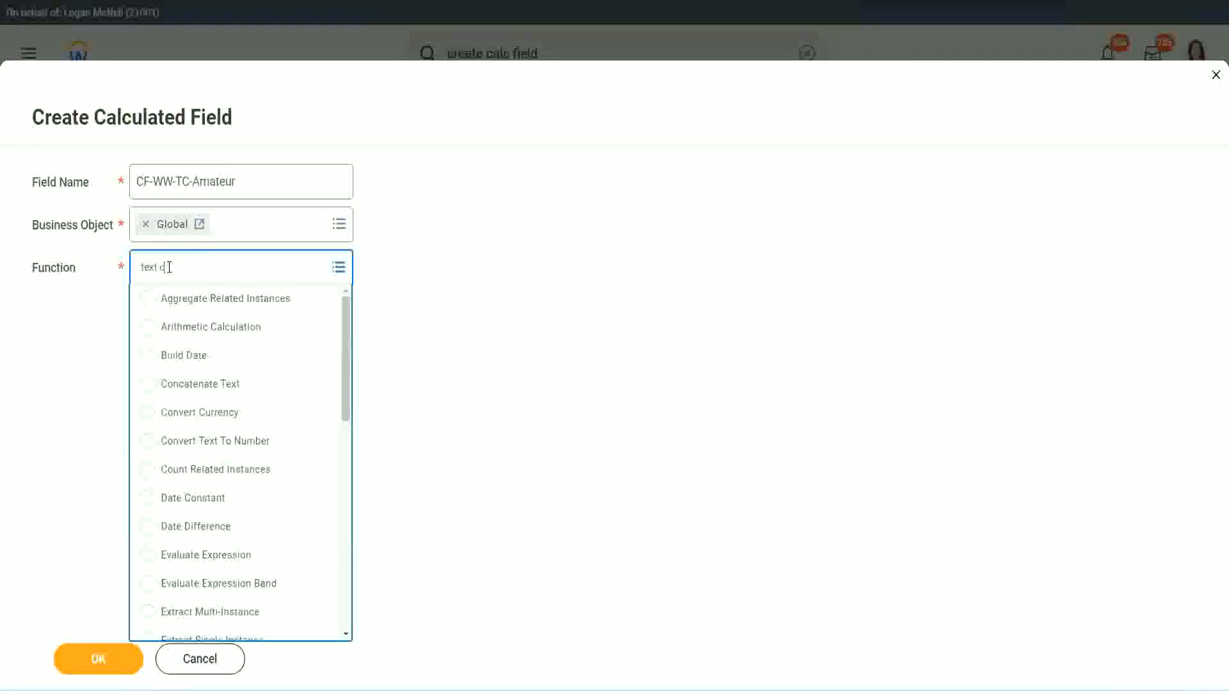
text(onst)
key(Return)
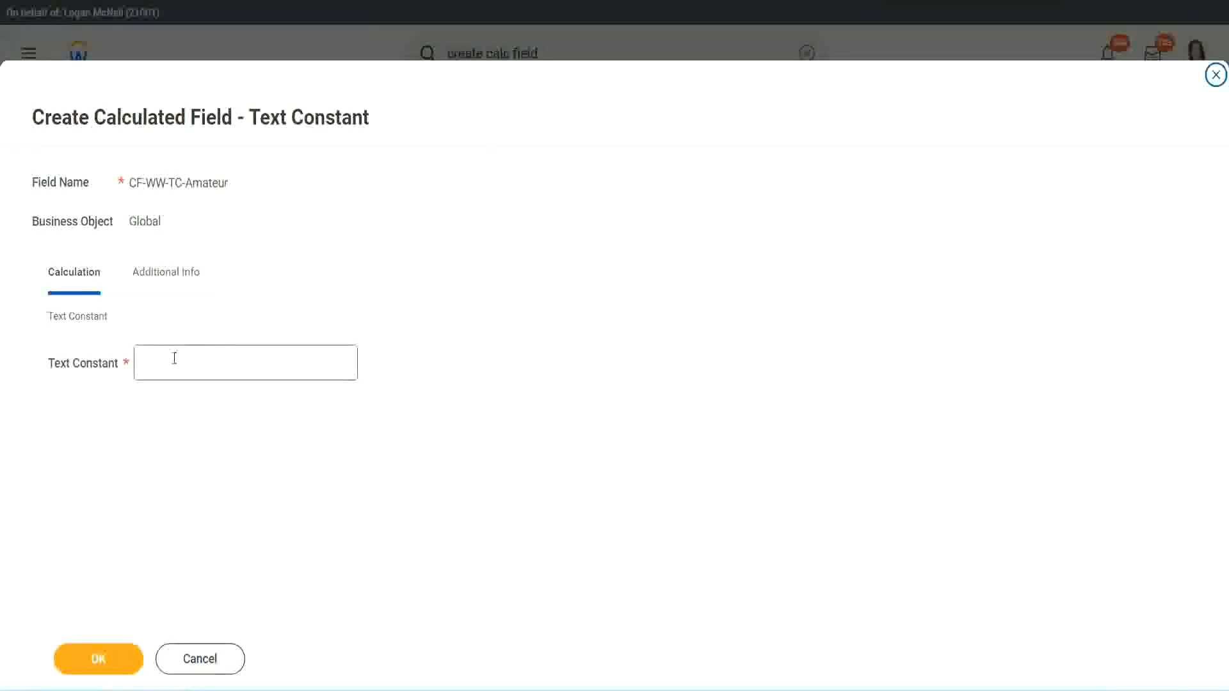
- Set the text constant to Amateur and save the field as the first row's return value
click(198, 359)
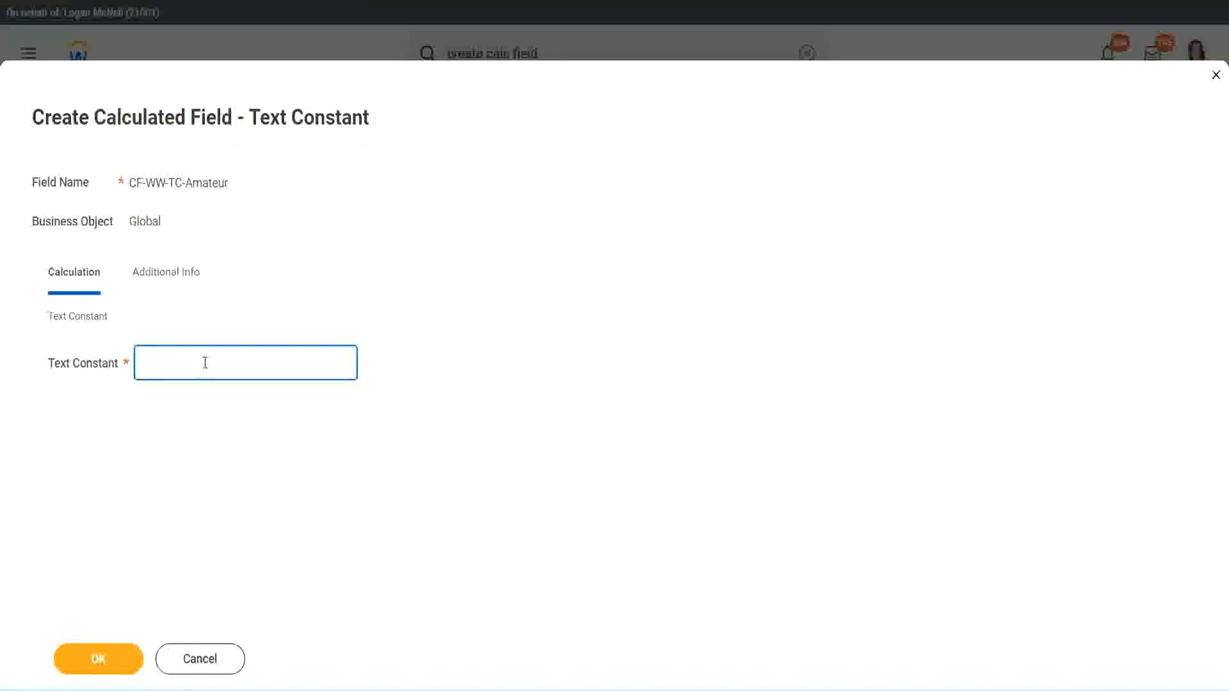
text(Amateur)
click(96, 659)
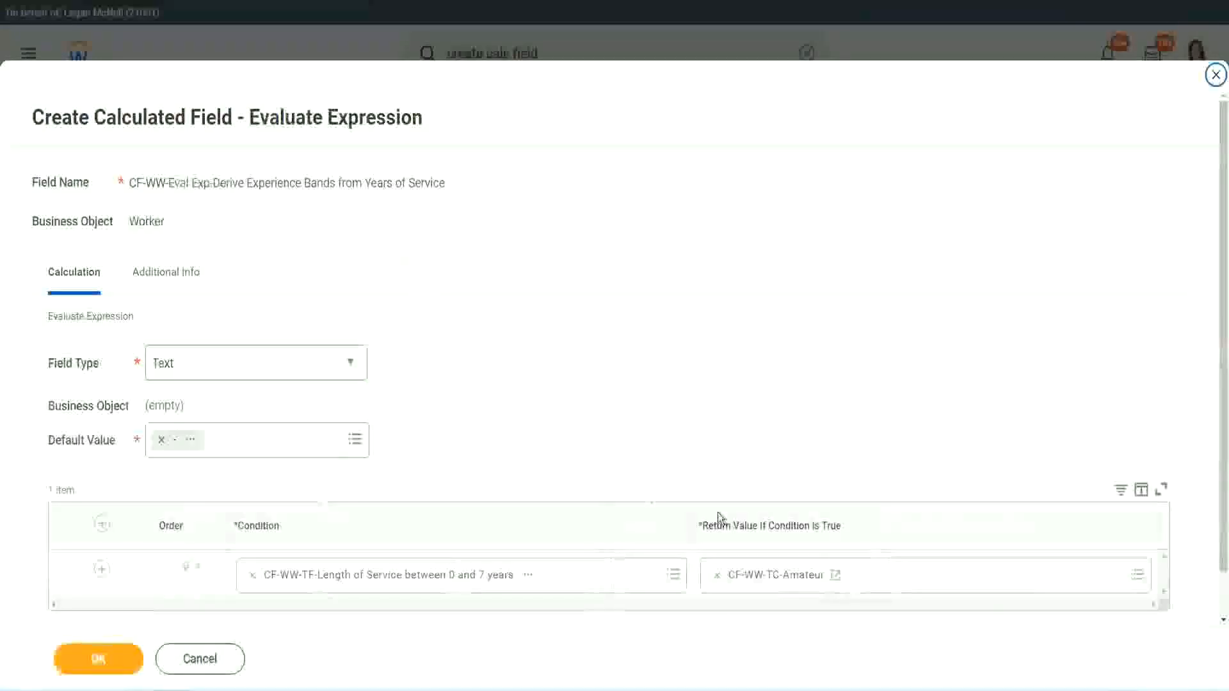
right_click(763, 579)
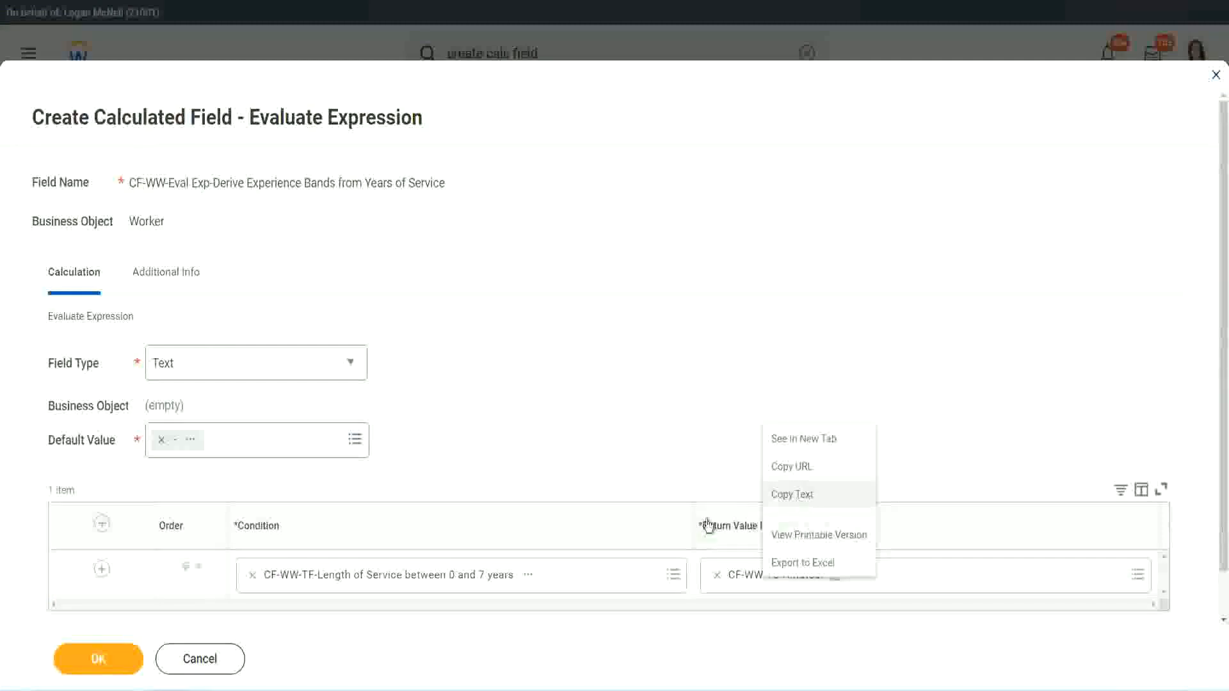
click(759, 582)
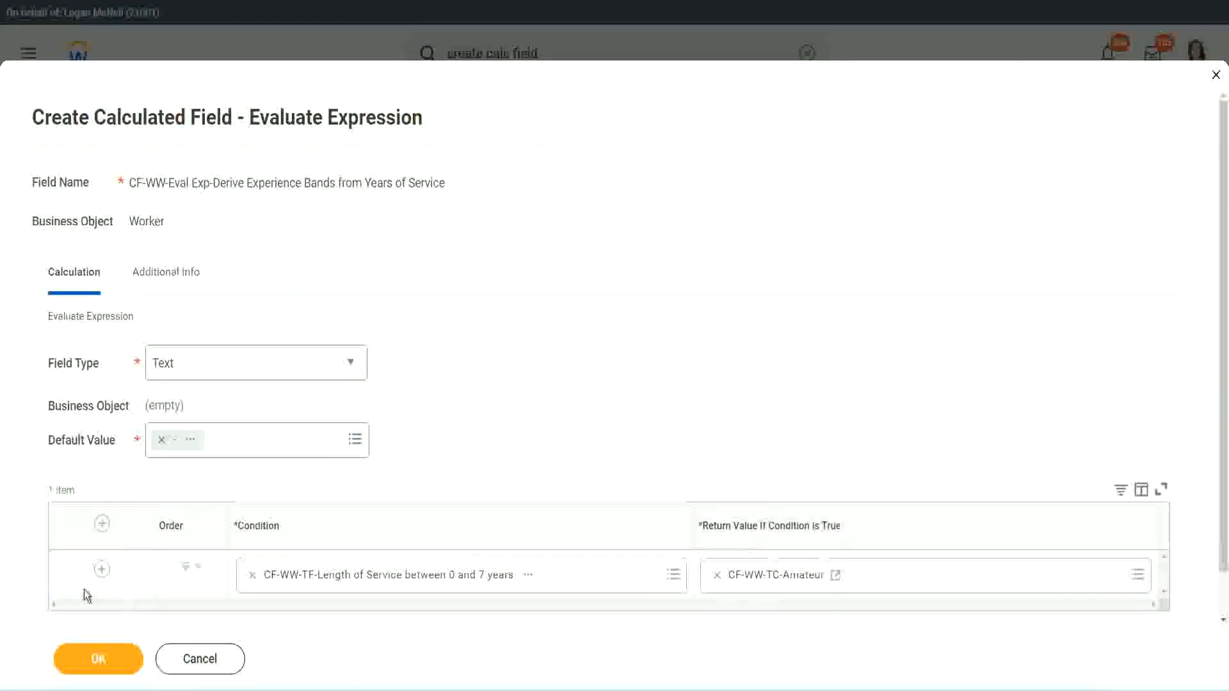
- Add three empty condition rows below the first row of the Evaluate Expression table
click(99, 571)
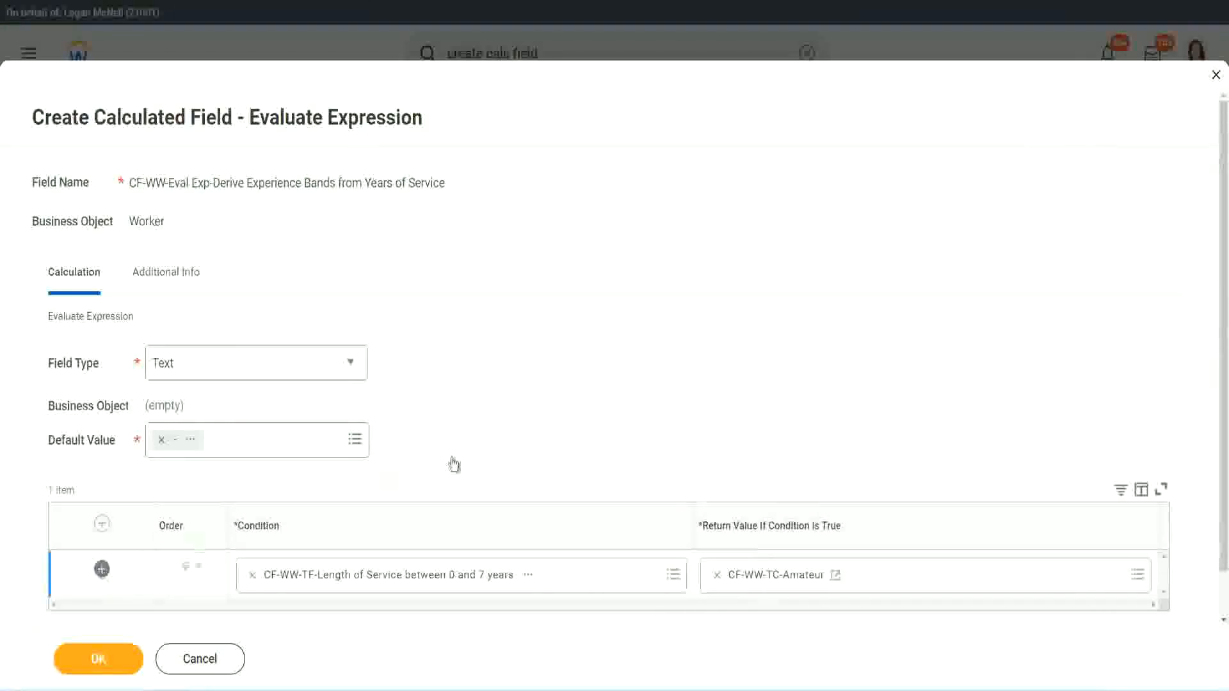
scroll(482, 451, down, 3)
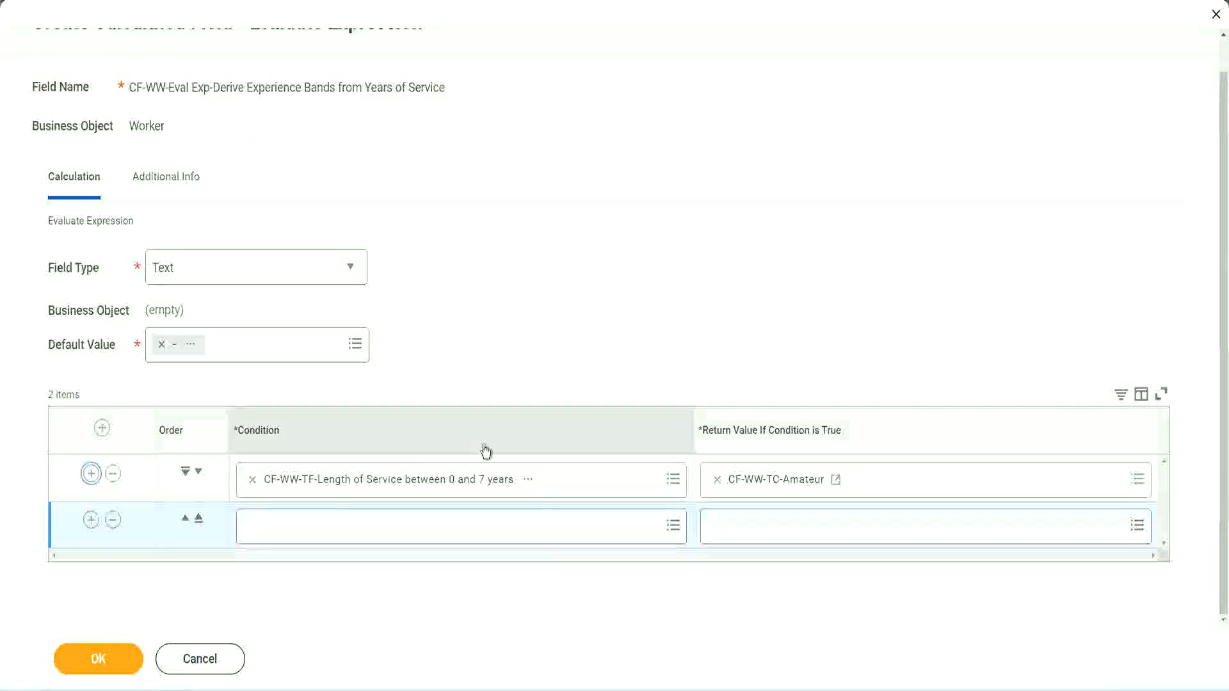
click(91, 520)
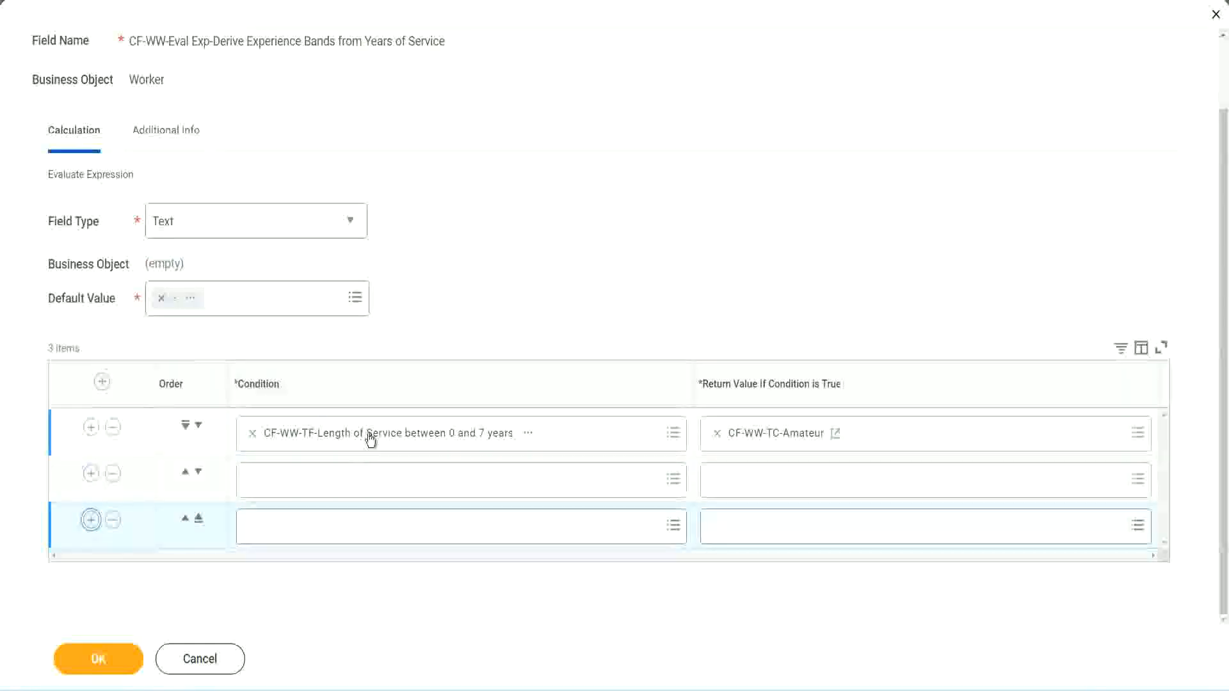
- Search for cf-ww-tf and set the second row's condition to CF-WW-TF-Length of Service between 8 and 15 years
click(303, 485)
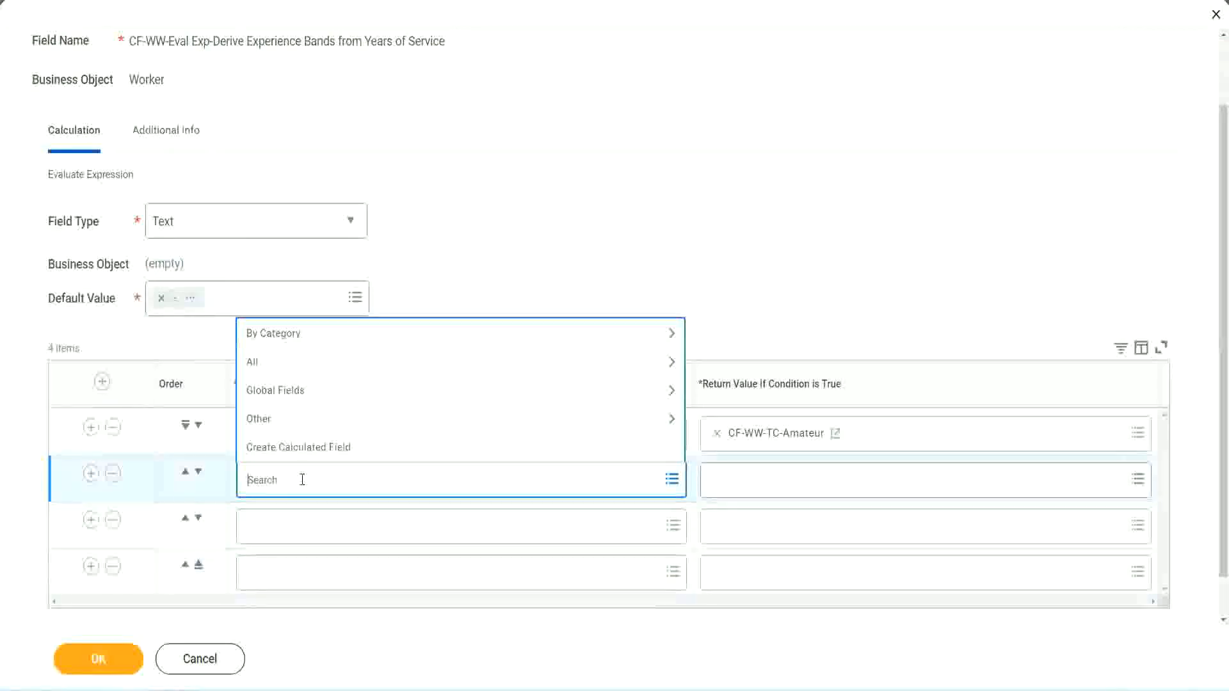
text(cf-ww)
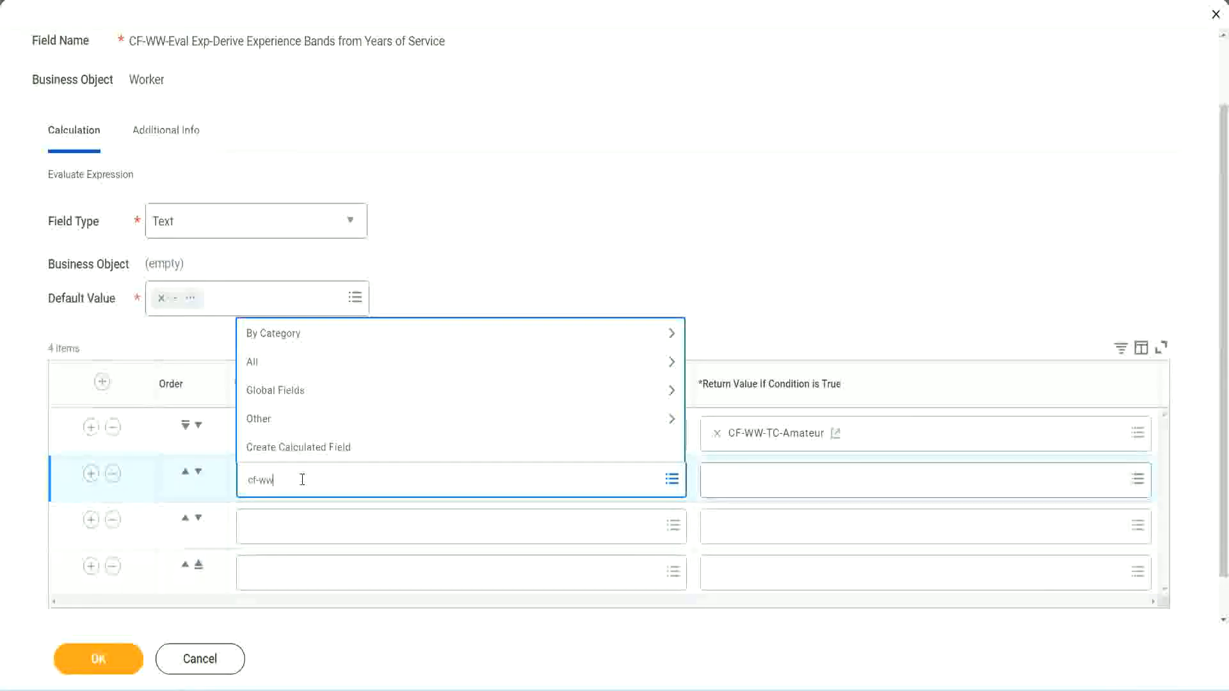
text(-tf)
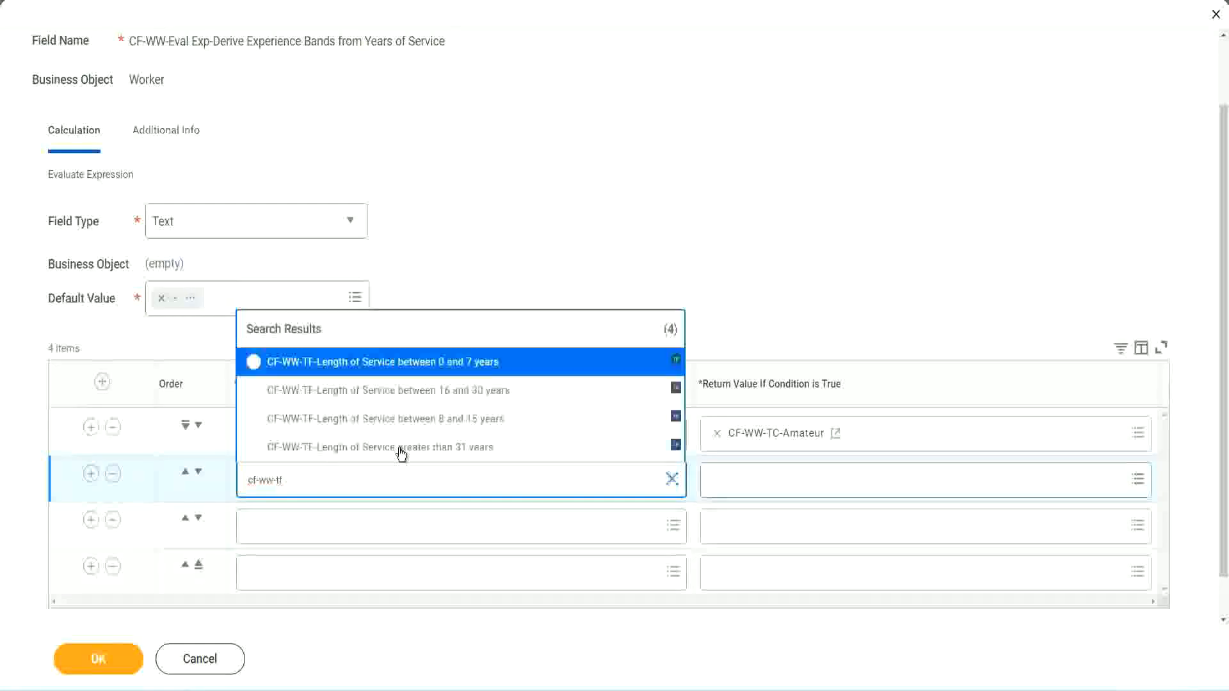
click(471, 420)
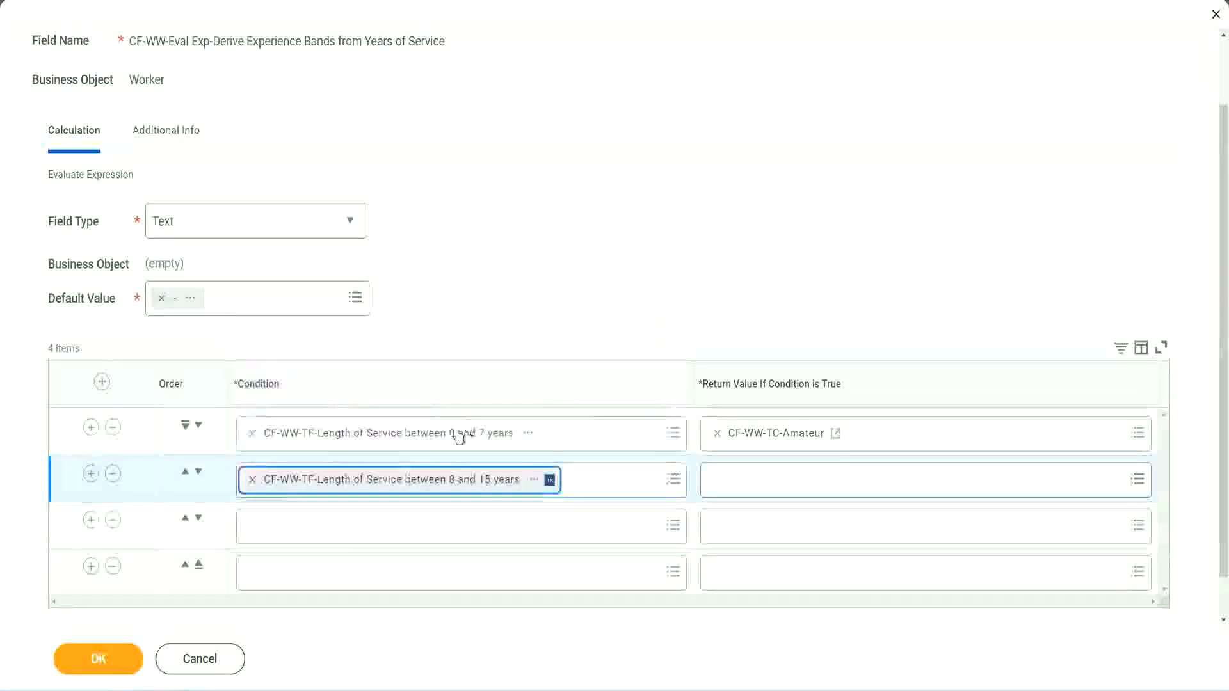
- Search for cf-ww-tf and set the third row's condition to CF-WW-TF-Length of Service between 16 and 30 years
click(310, 526)
text(cf)
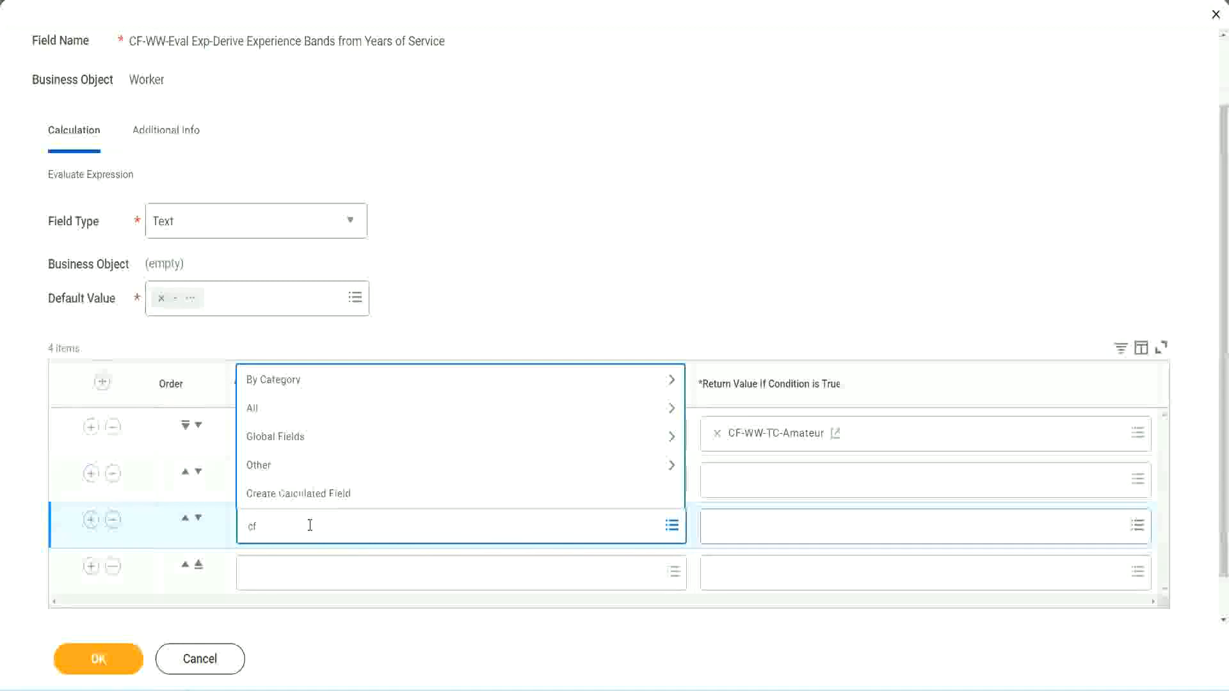
text(-ww-ff)
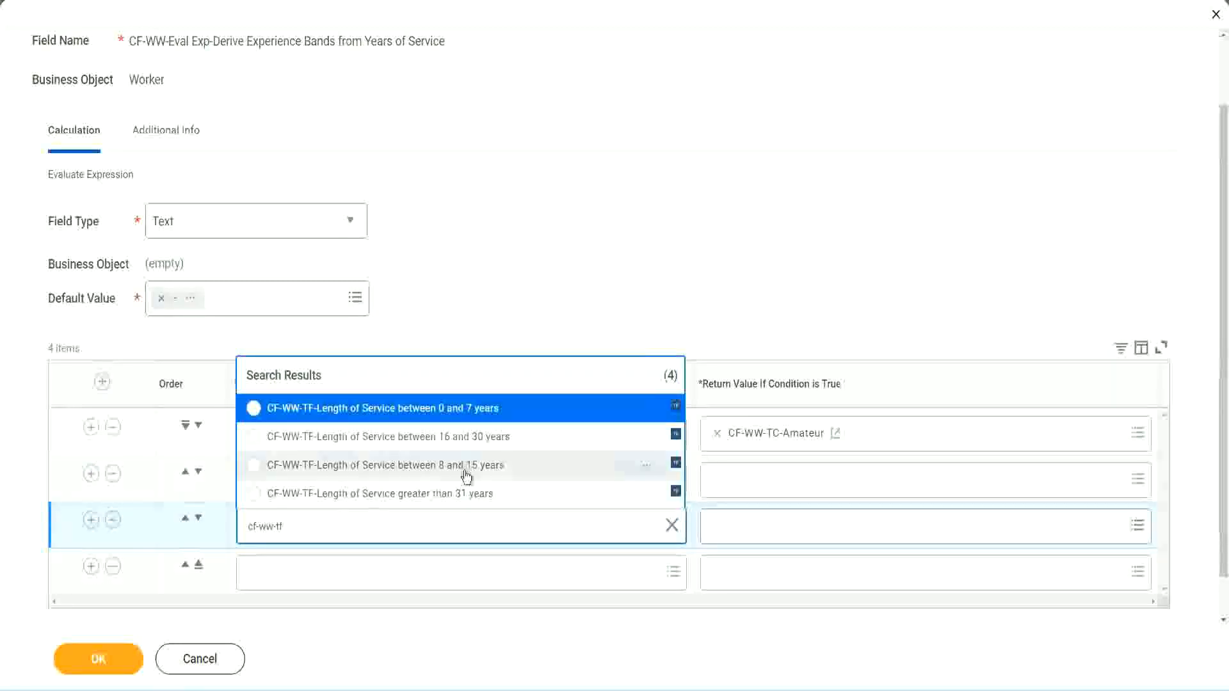
click(492, 441)
- Search for cf-ww tf 31 and set the fourth row's condition to CF-WW-TF-Length of Service greater than 31 years
click(290, 574)
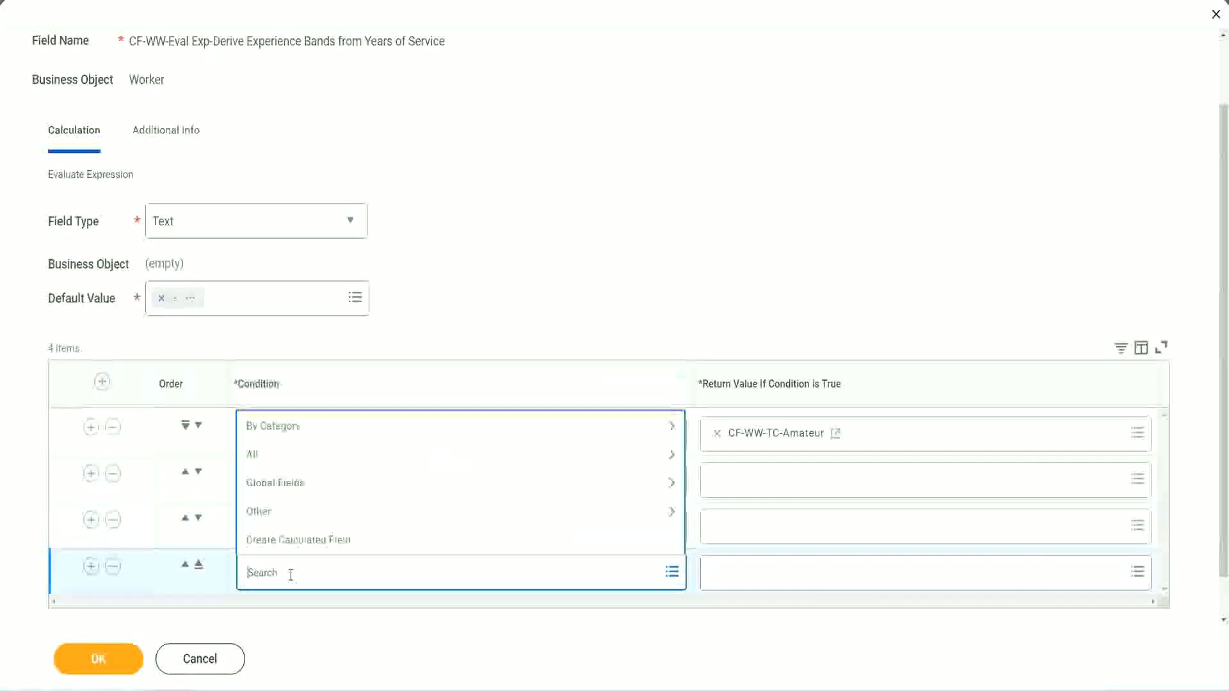
text(cf-ww)
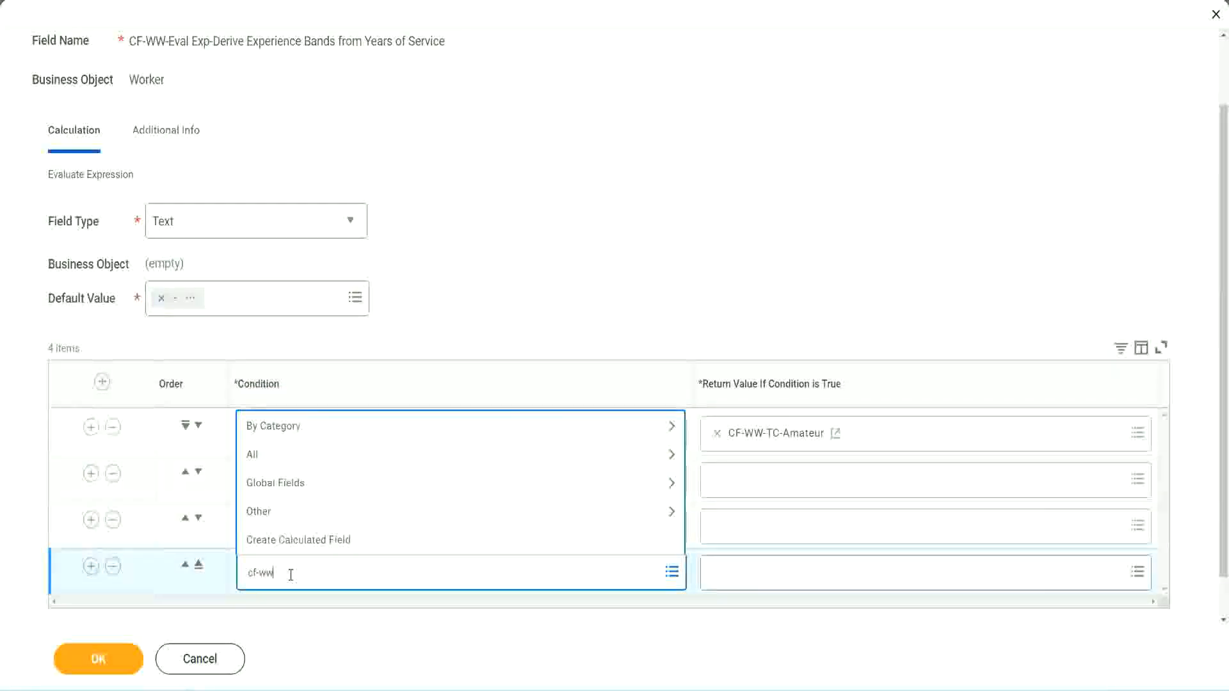
text( tf 31)
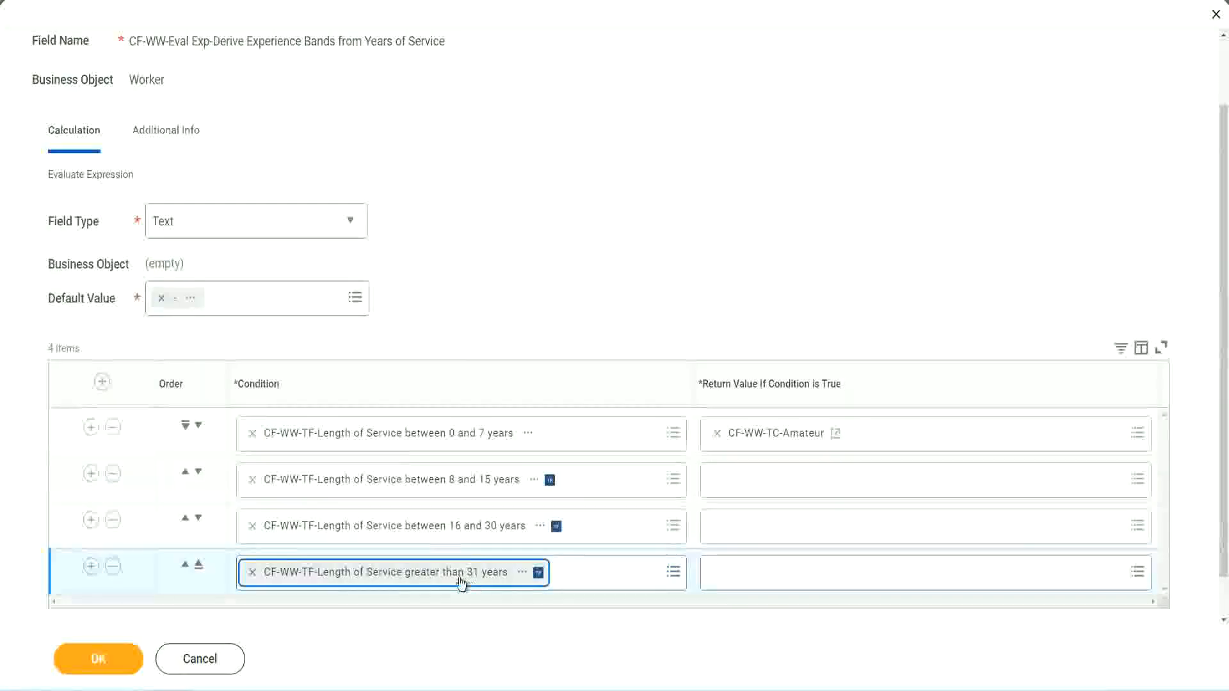
click(552, 264)
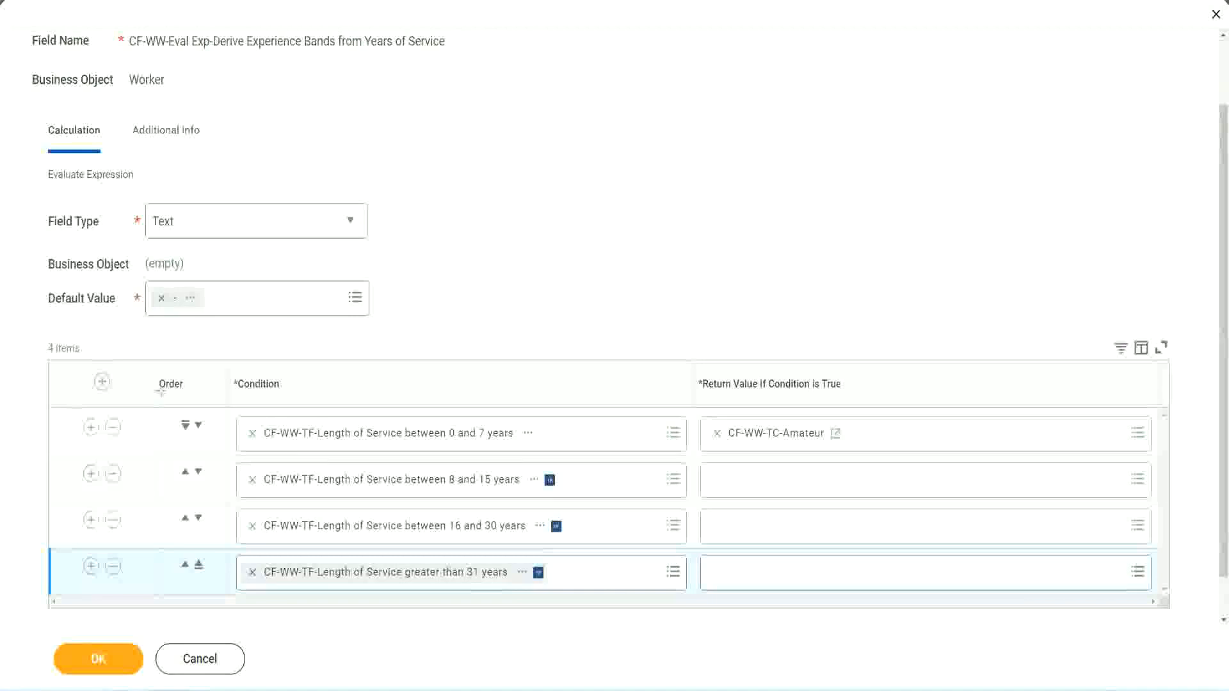
- Move the 8 to 15 years condition above the 0 to 7 years row and return it to second place
drag(137, 374, 136, 505)
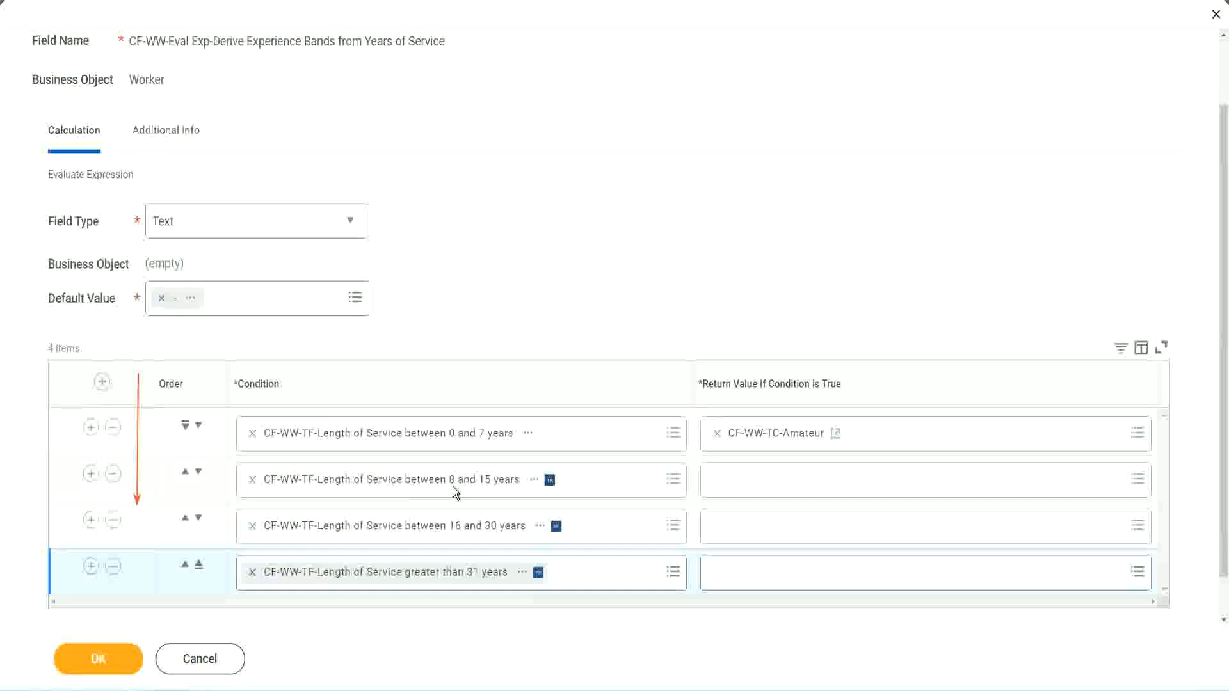
click(186, 473)
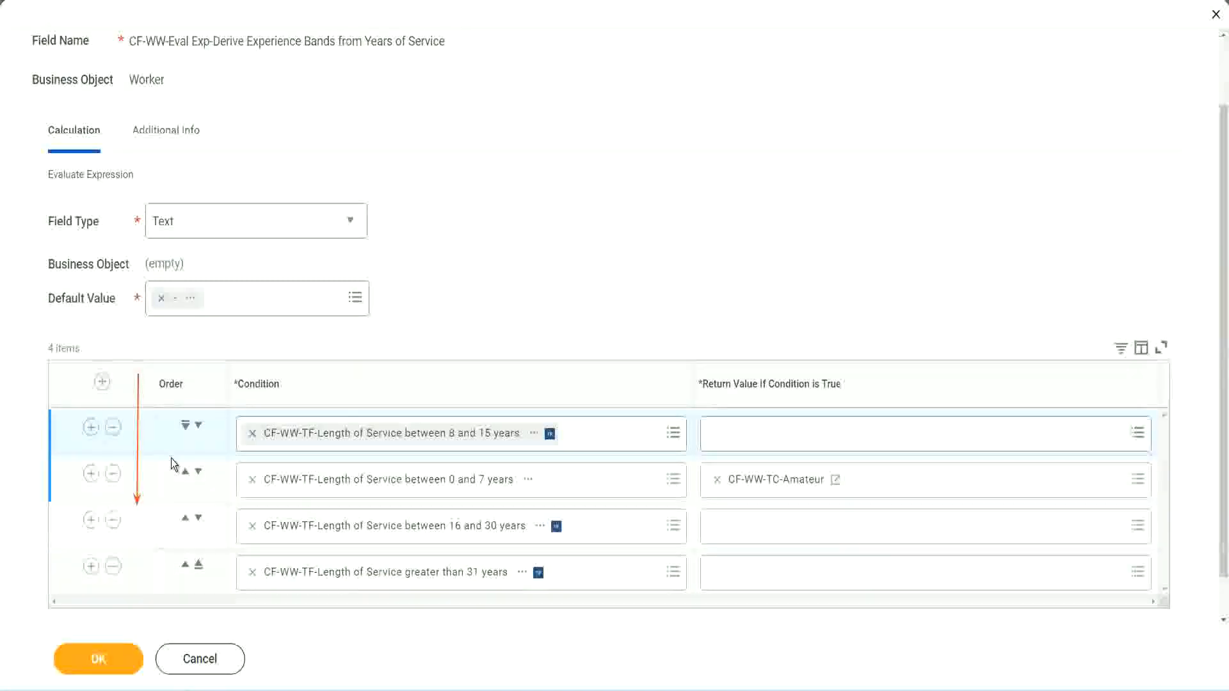
click(198, 426)
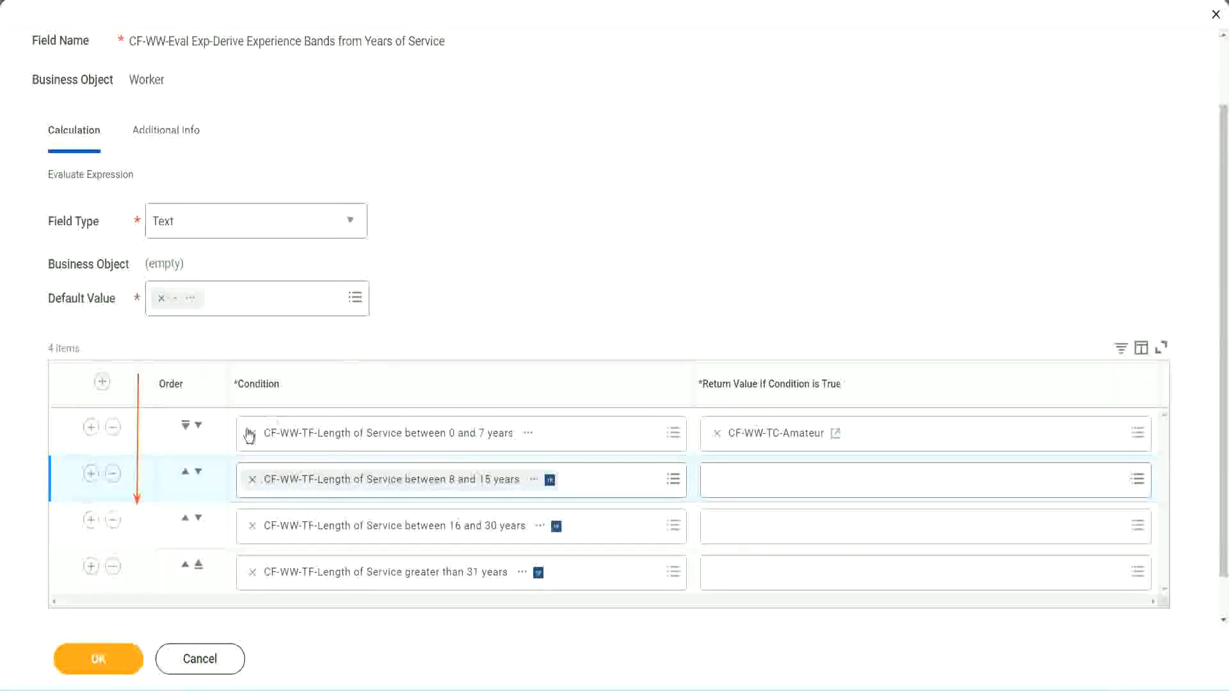
- Copy the CF-WW-TC-Amateur field name while temporarily moving the 8 to 15 years condition to first place and back to second
click(185, 474)
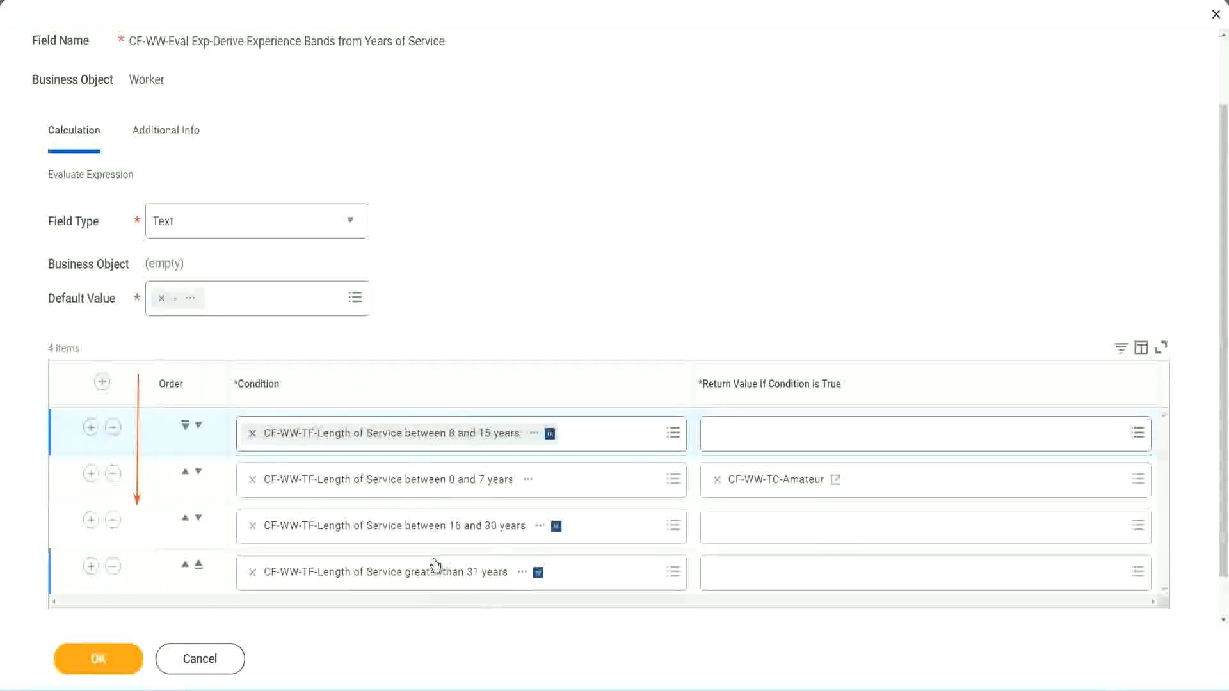
right_click(778, 488)
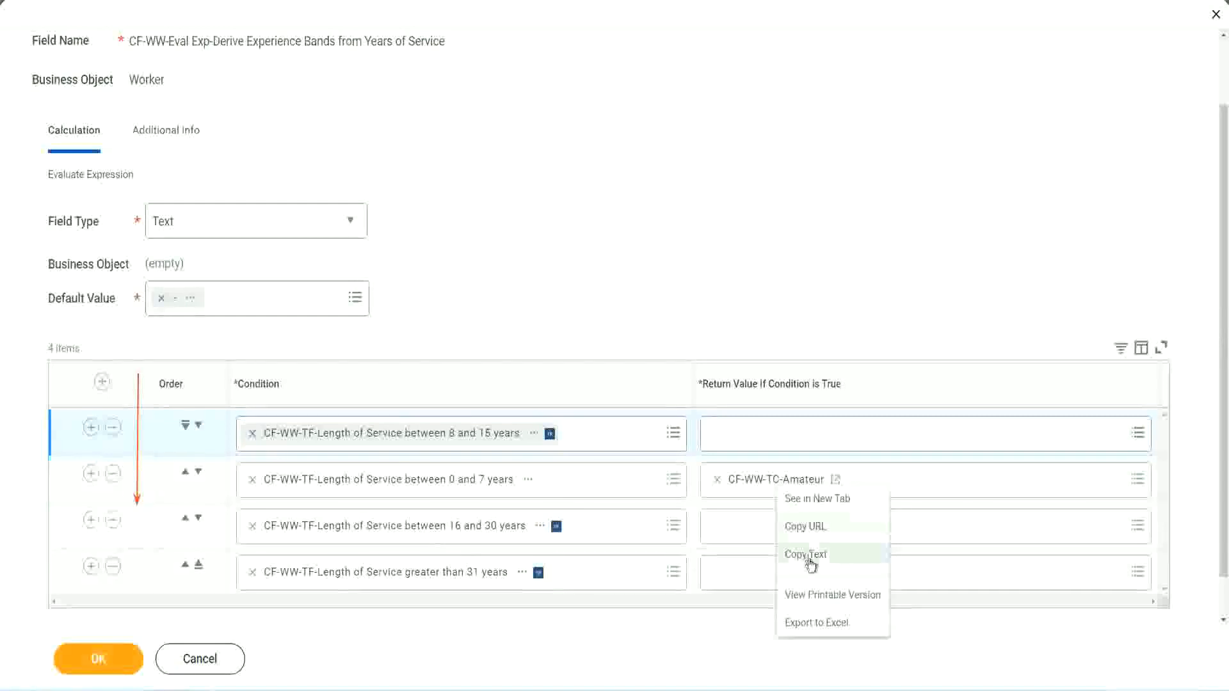
click(807, 554)
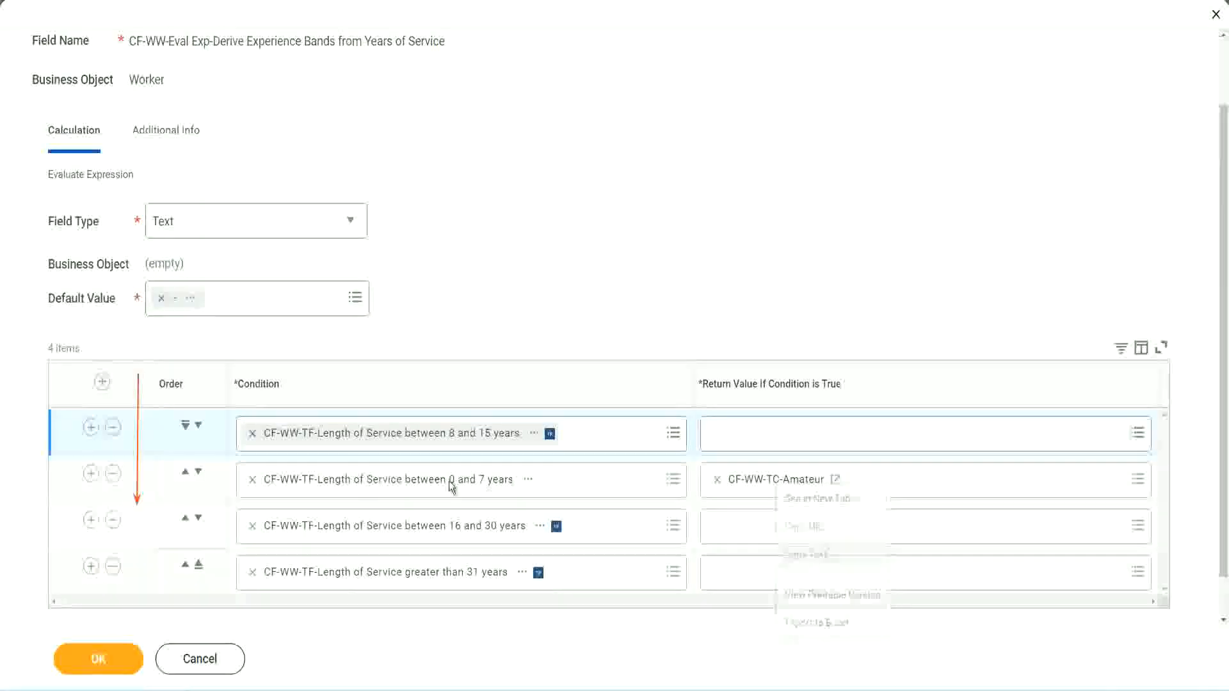
click(199, 425)
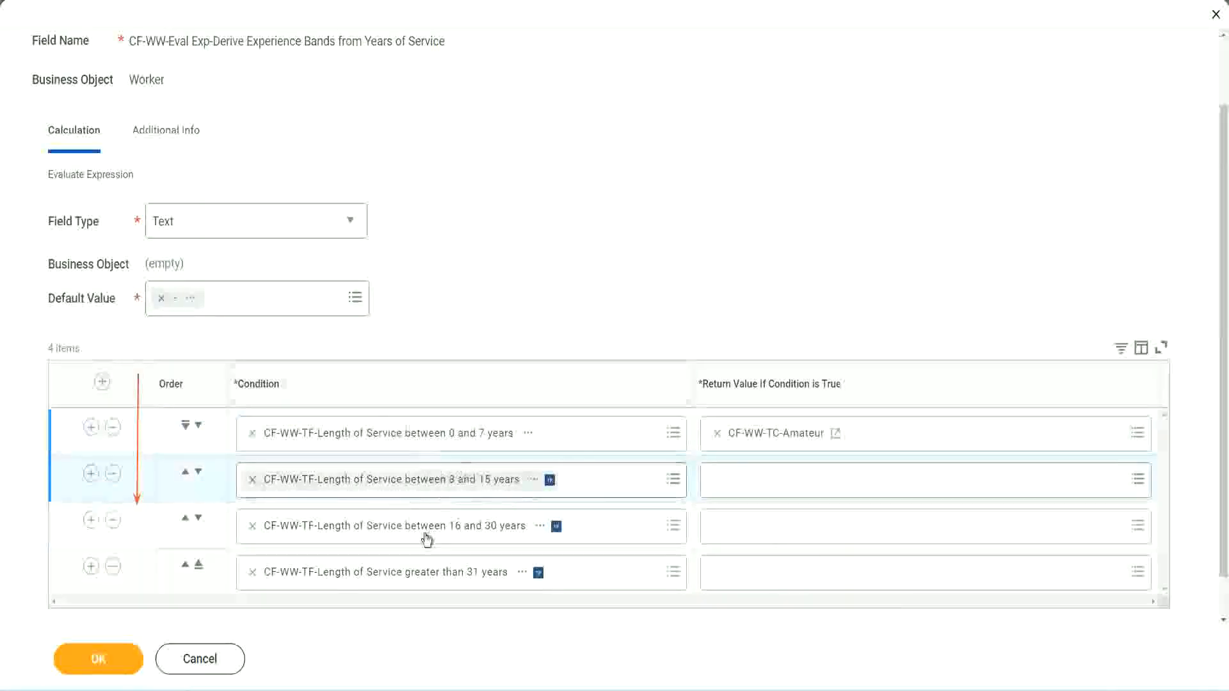
- For the second row's return value, define a new calculated field named CF-WW-TC-Experienced on Global with the Text Constant function
click(712, 475)
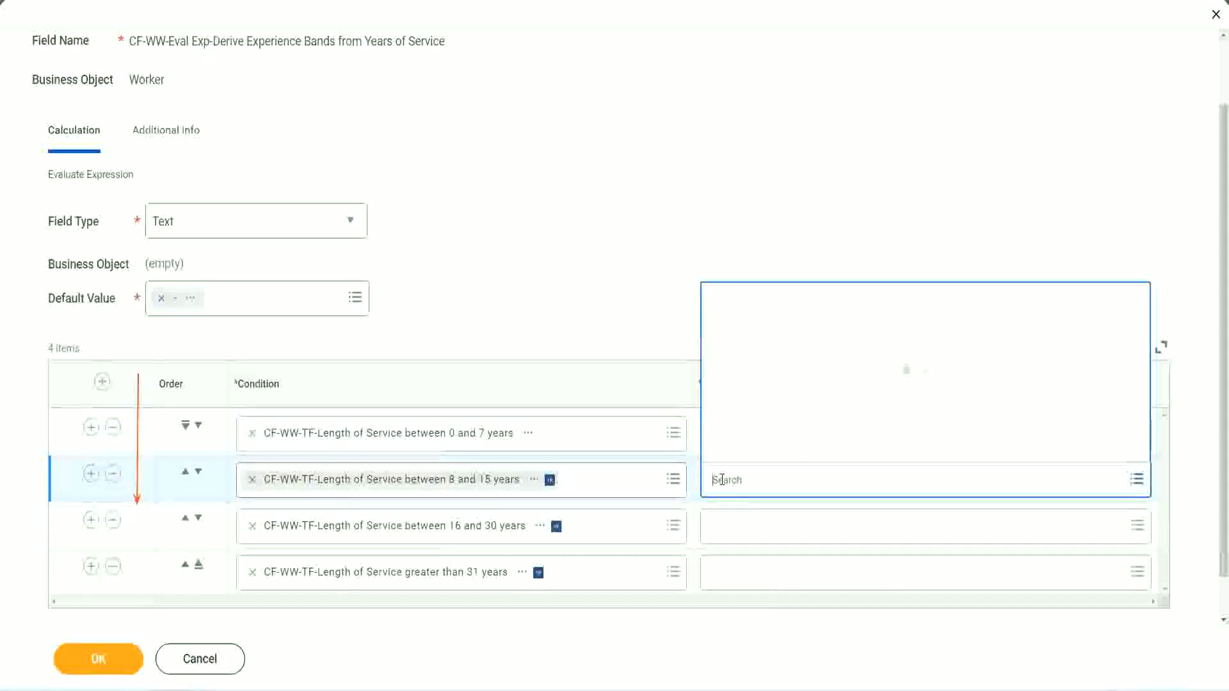
click(763, 450)
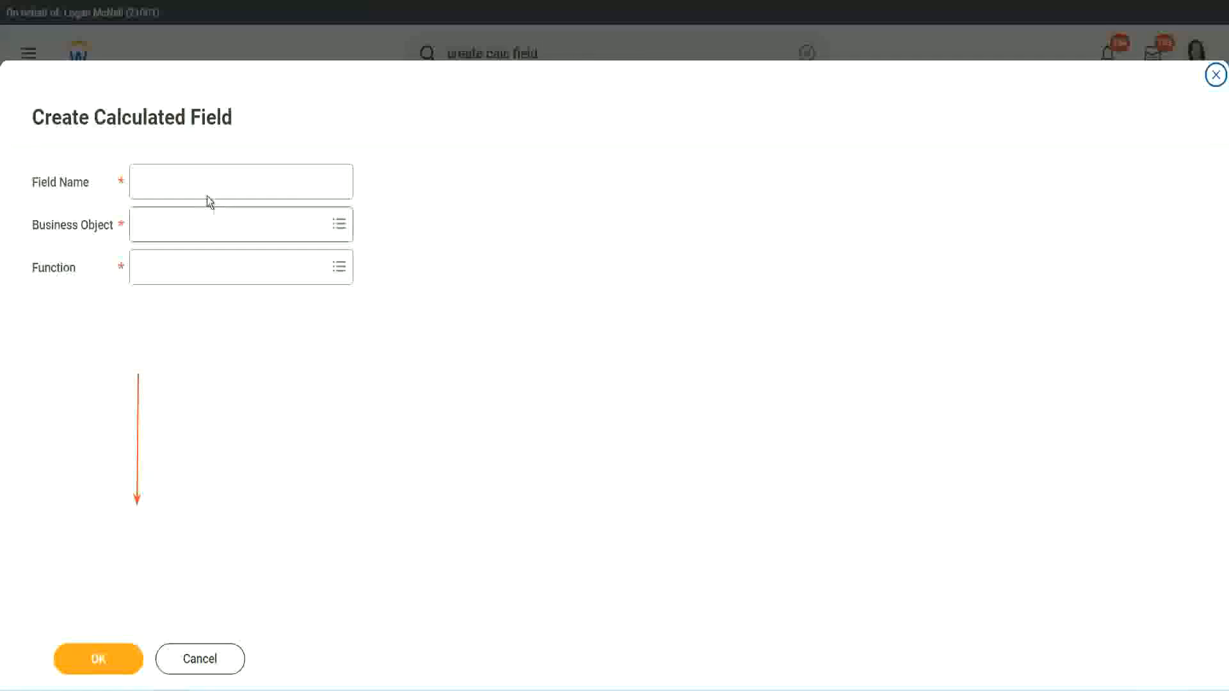
click(195, 182)
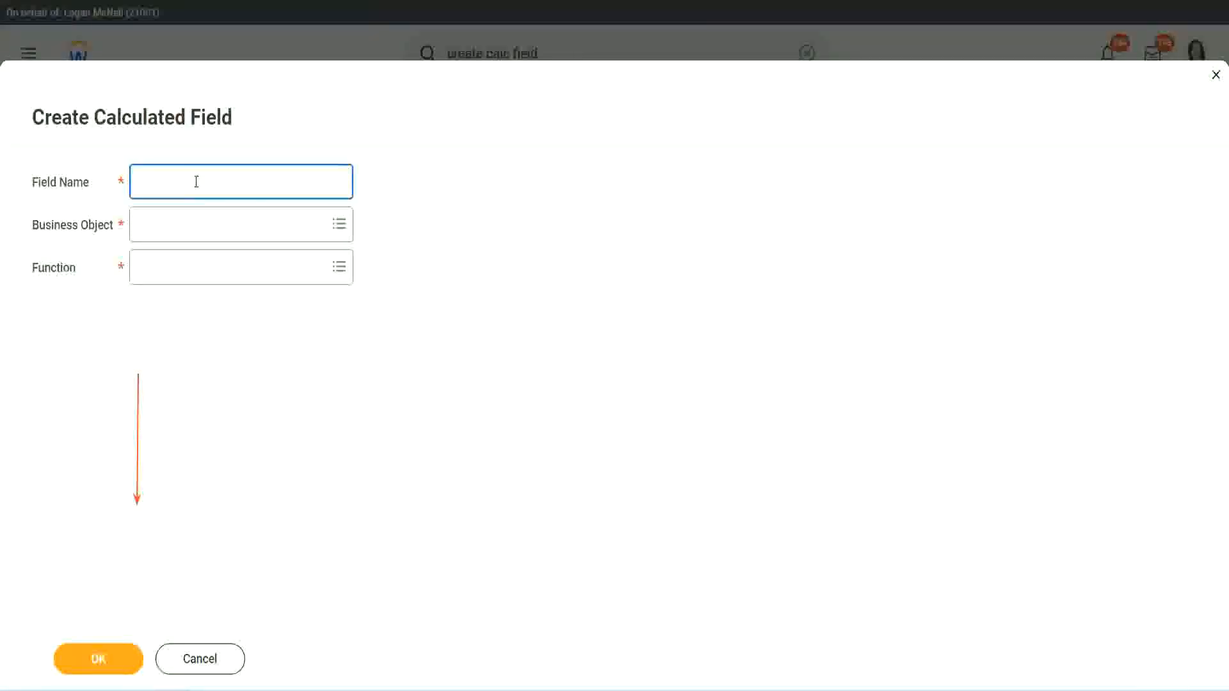
key(ctrl+v)
double_click(236, 183)
text(Exper)
text(ienced)
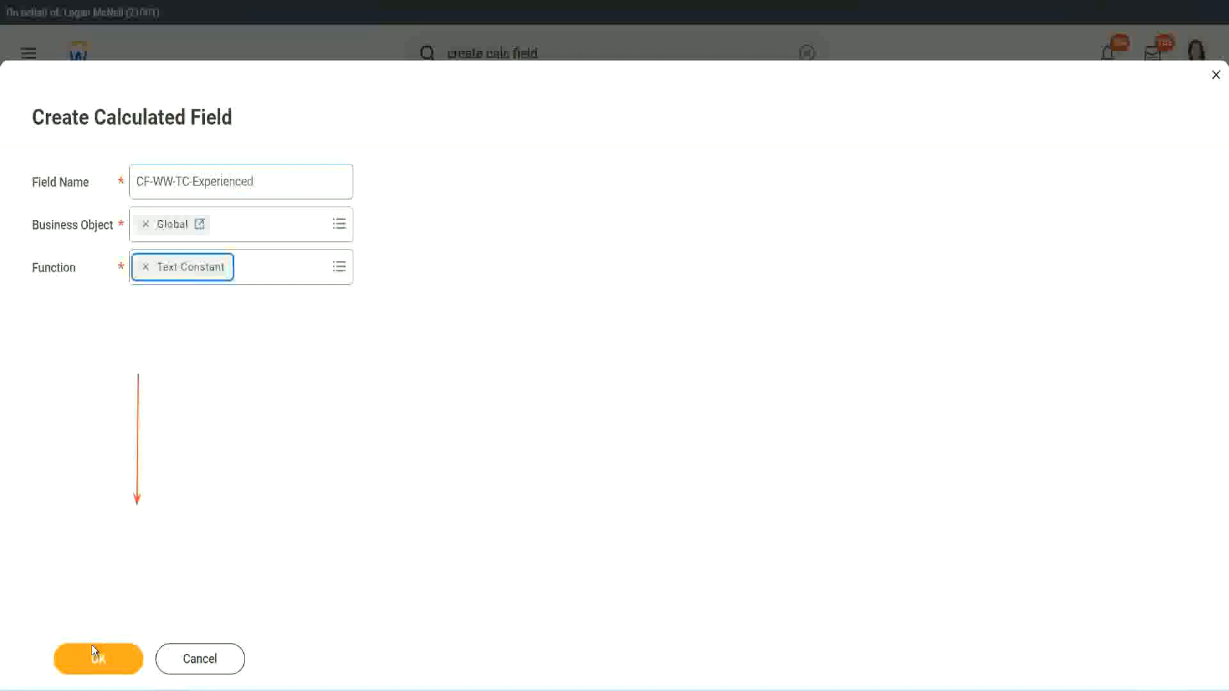
- Set the text constant to Experienced and save the field as the second row's return value
click(91, 646)
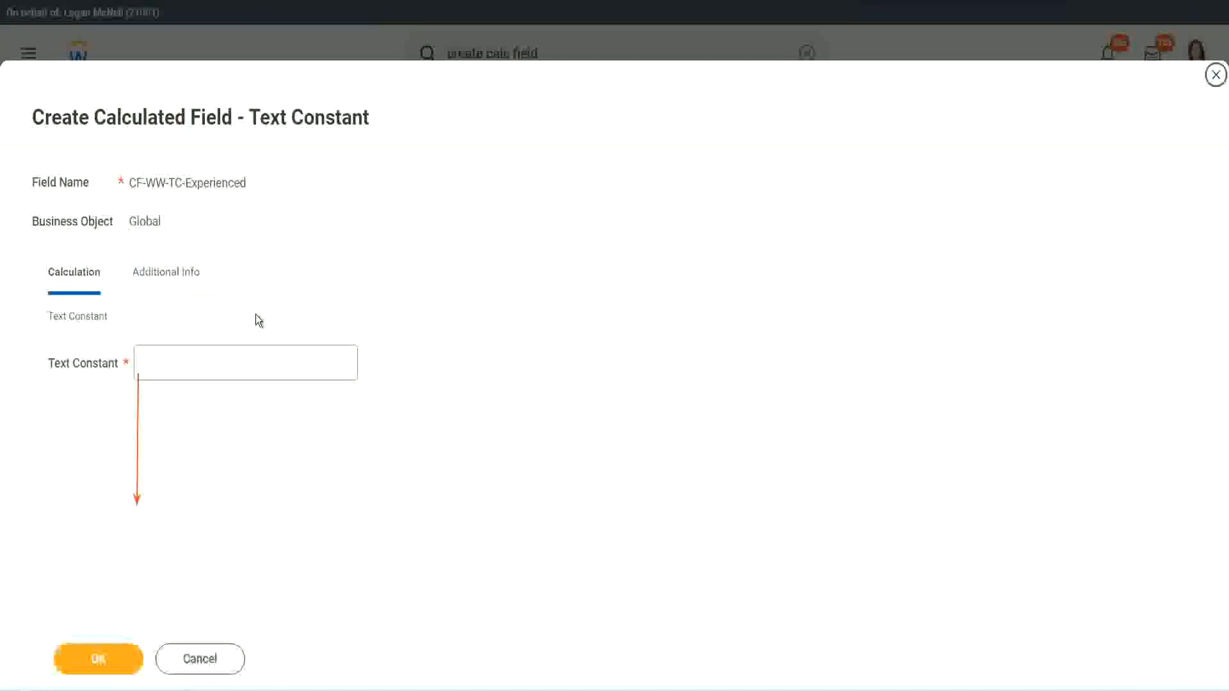
click(188, 362)
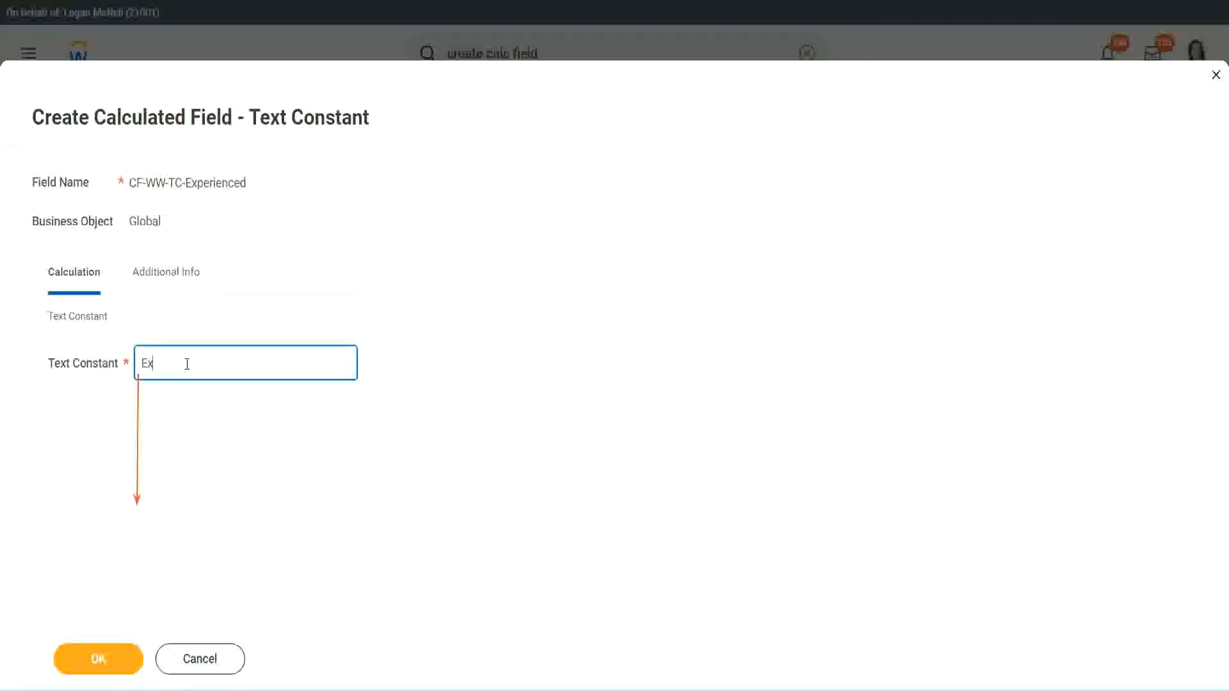
click(101, 660)
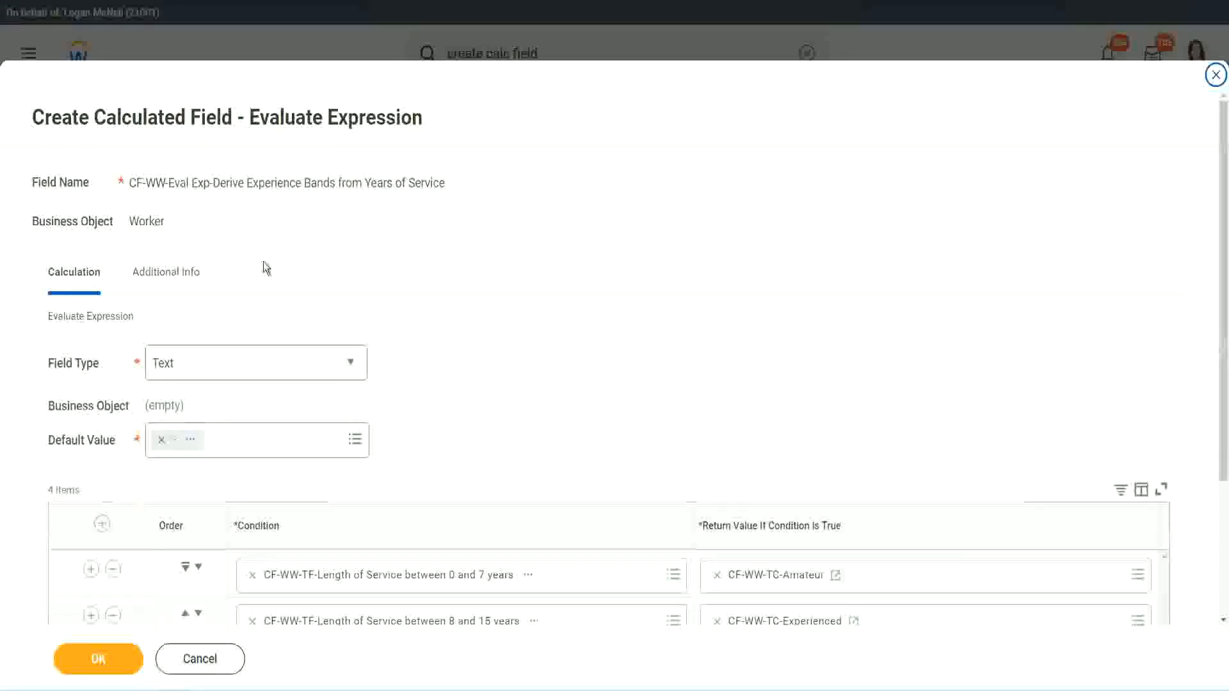
- Start a new calculated field for the third row's return value, paste CF-WW-TC-Amateur as its name, and check the band names in Notepad++
scroll(565, 333, down, 3)
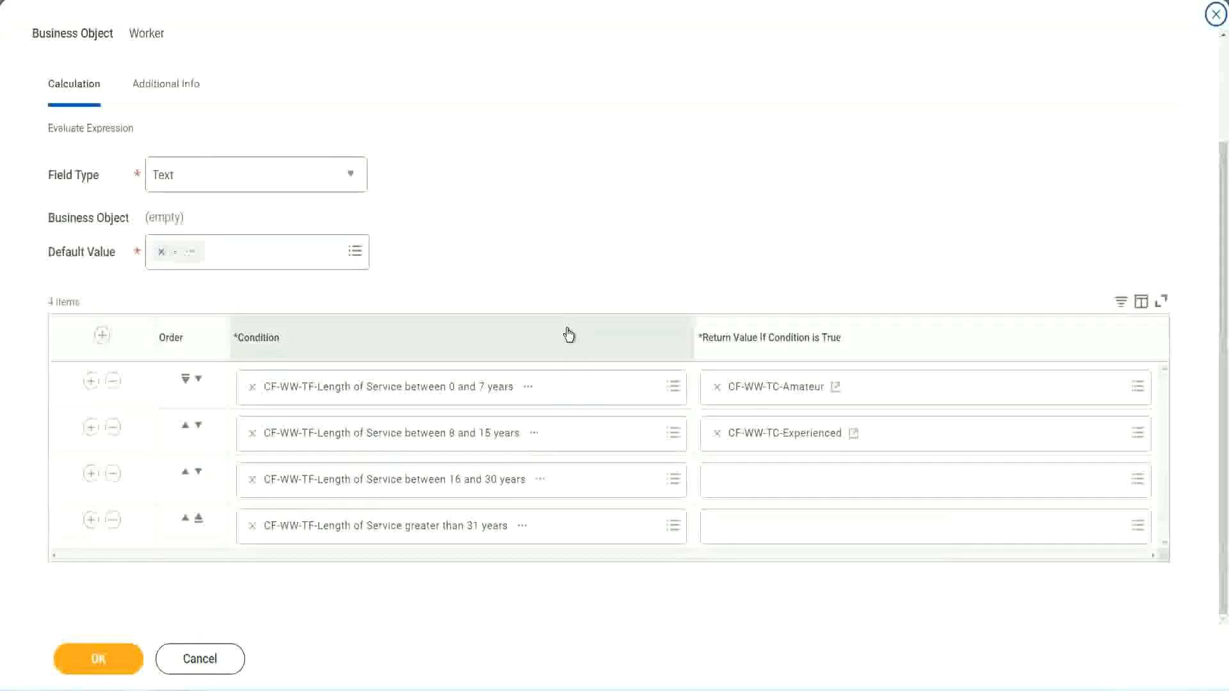
click(765, 480)
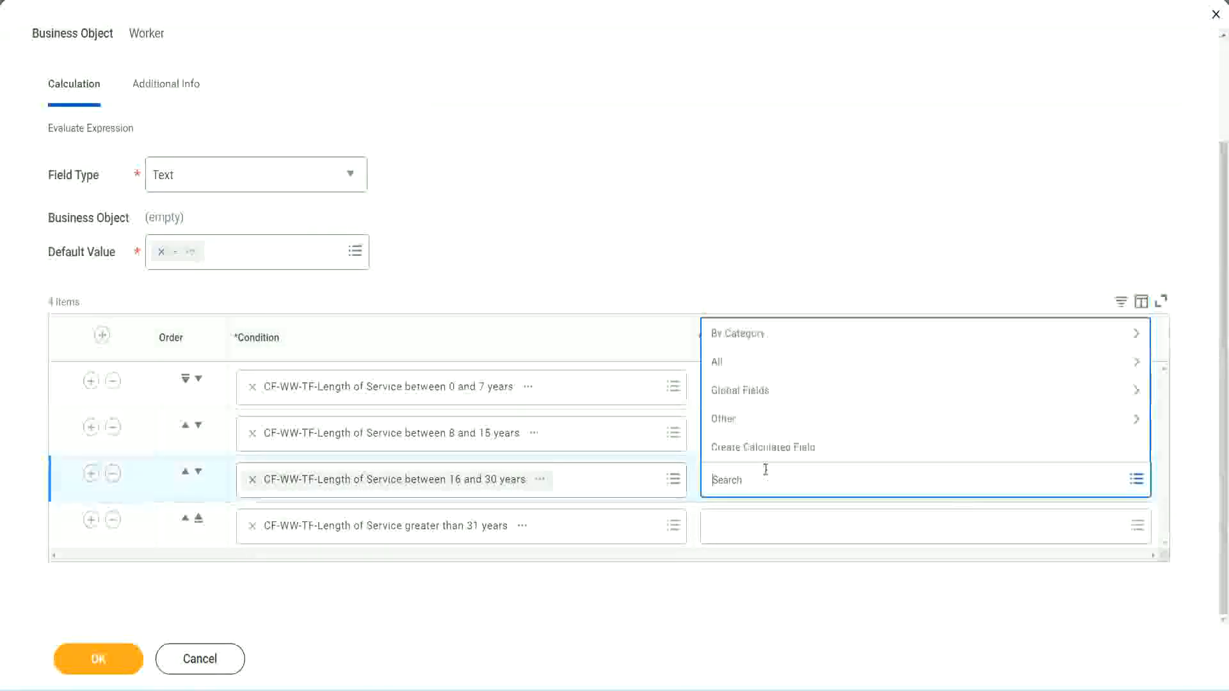
click(771, 448)
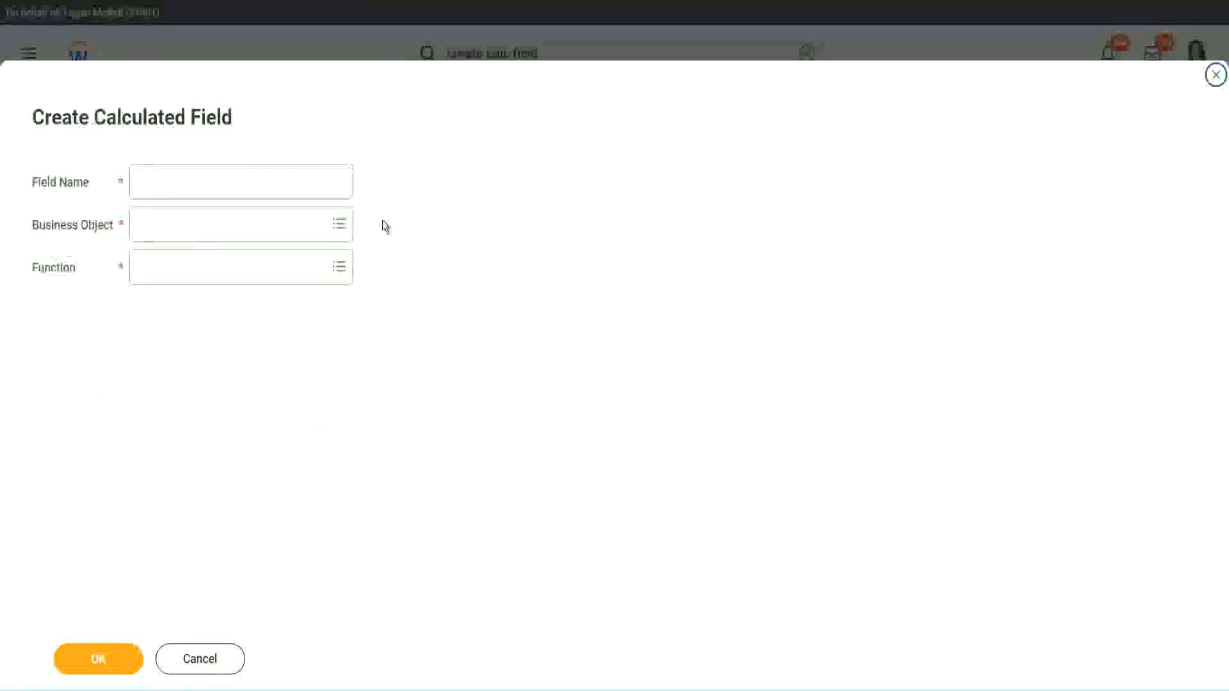
click(261, 182)
text(CF-WW-TC-Amateur)
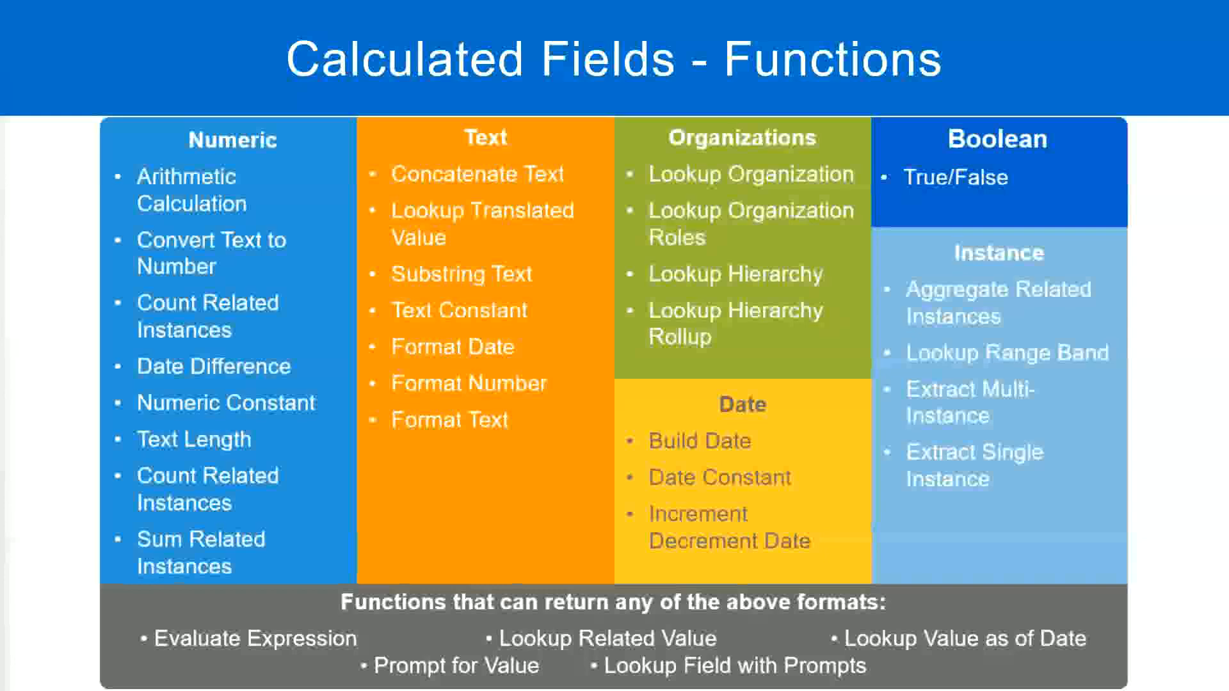
key(alt+Tab)
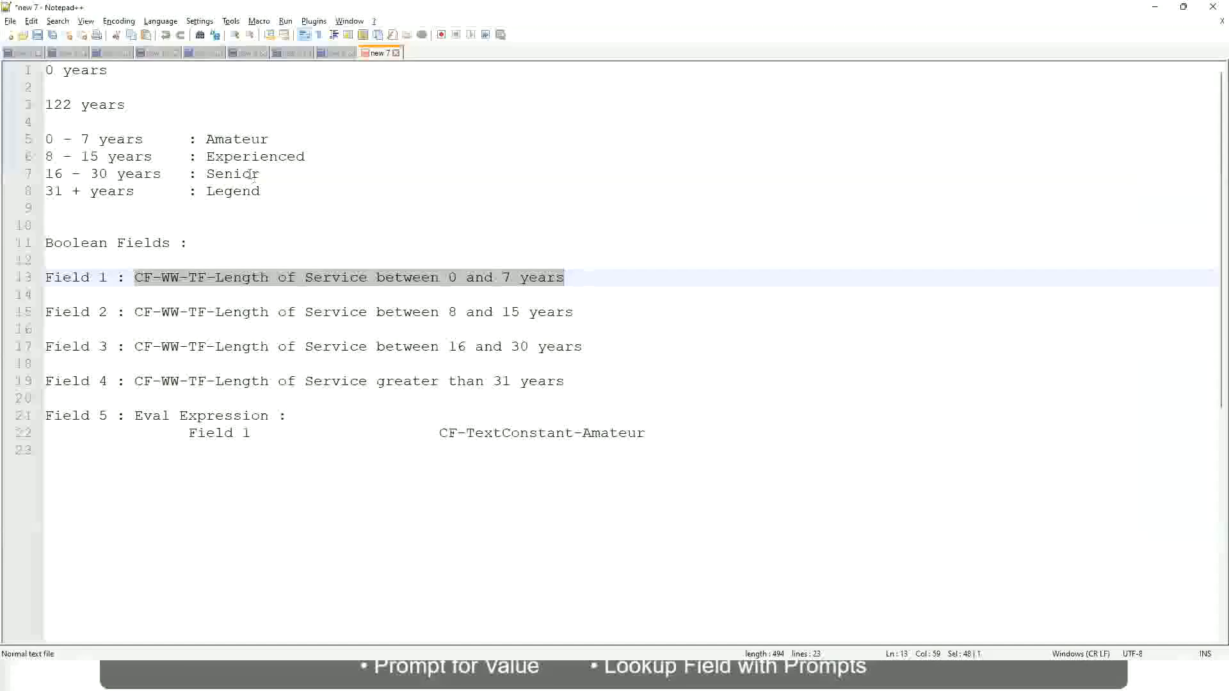
key(alt+Tab)
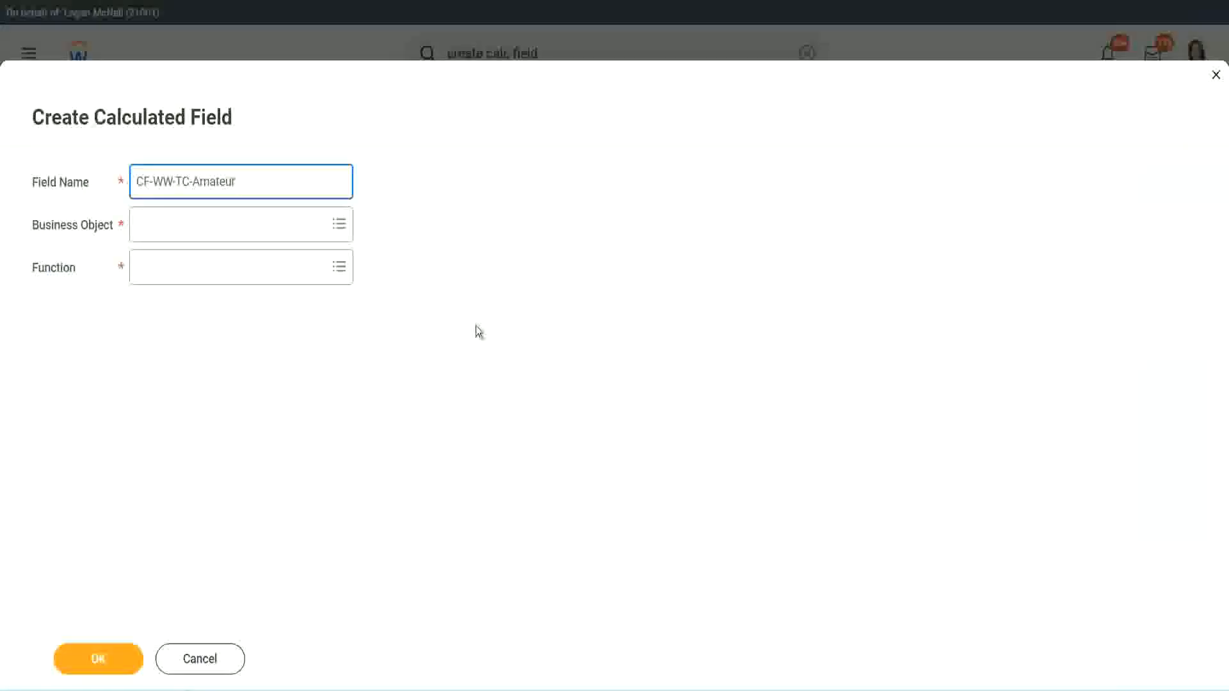
- Set the new field's business object to Global and change its name to CF-WW-TC-Senior
click(141, 226)
text(global)
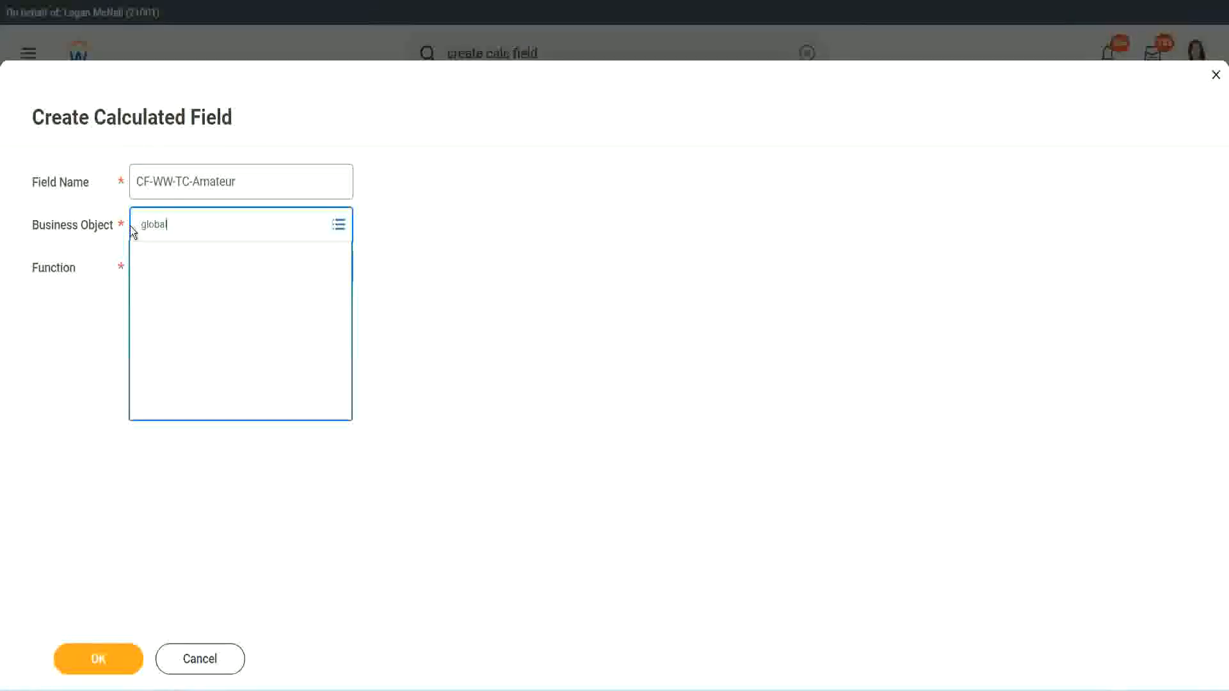
key(Return)
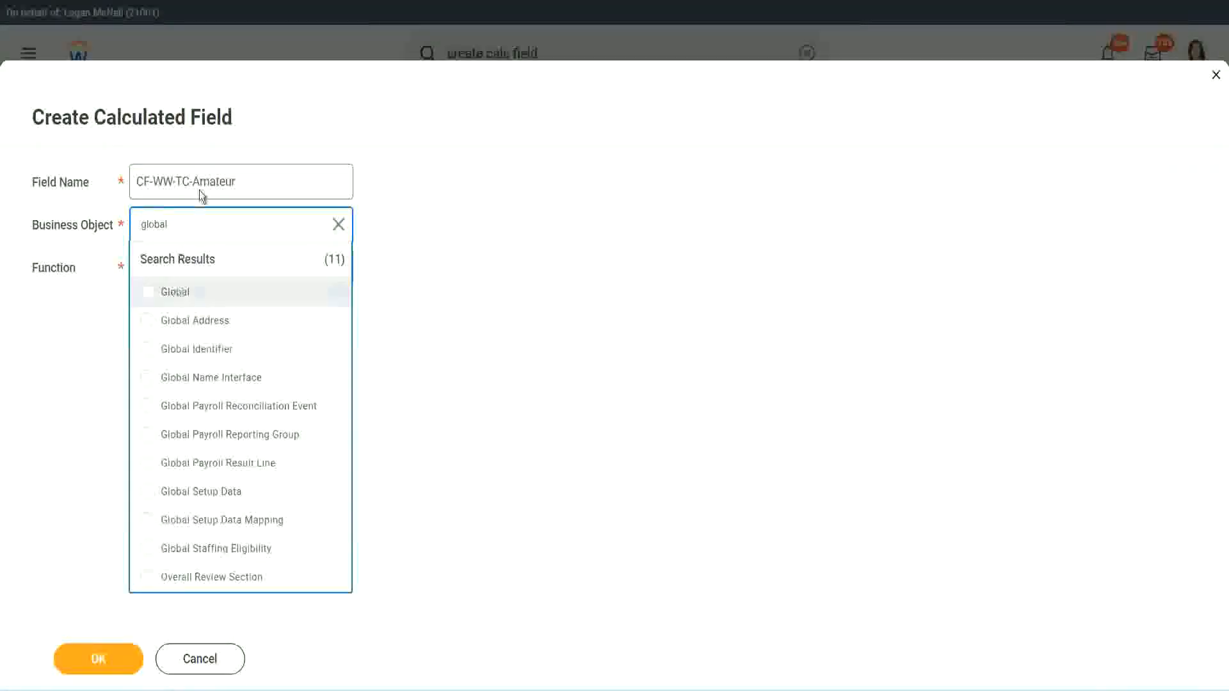
click(198, 190)
double_click(224, 181)
text(S)
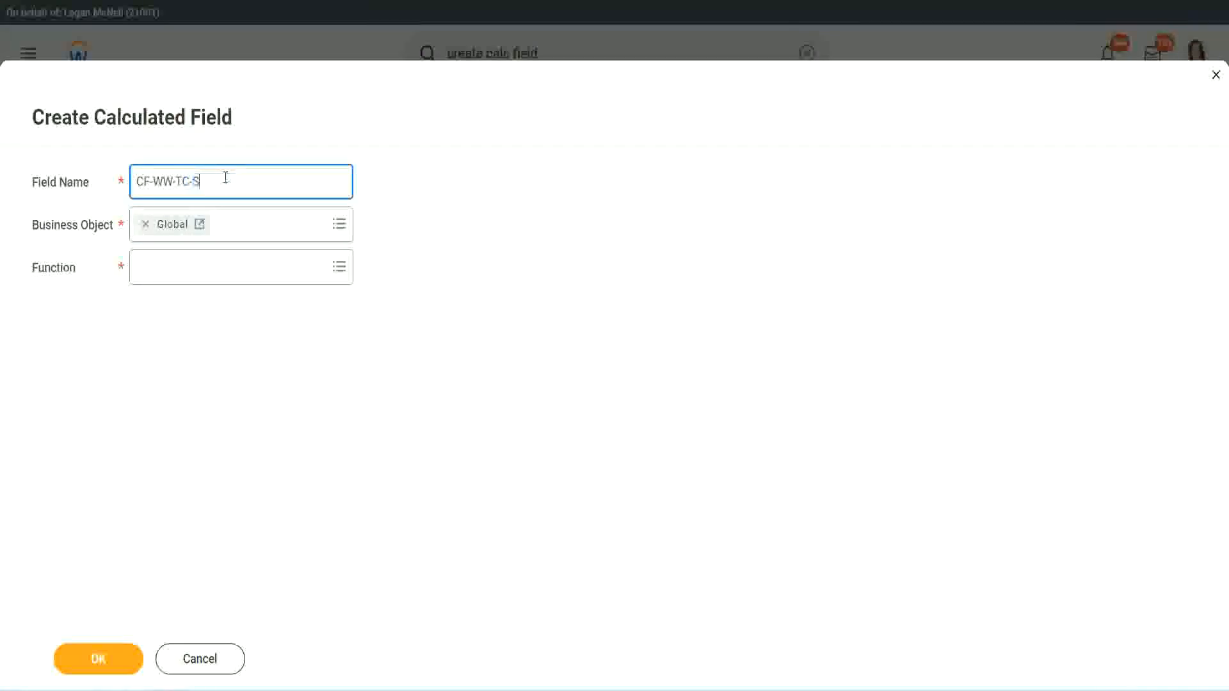
text(enior)
- Search for tc and choose Text Constant as the function of CF-WW-TC-Senior
click(196, 278)
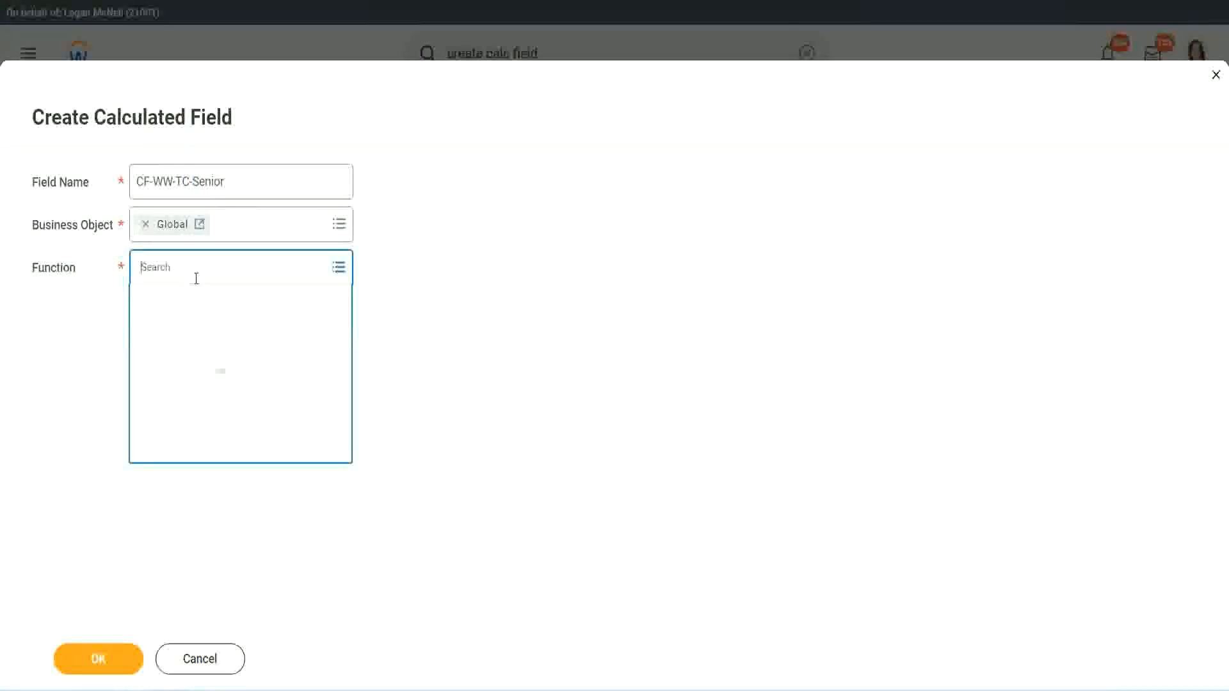
text(tc)
key(Return)
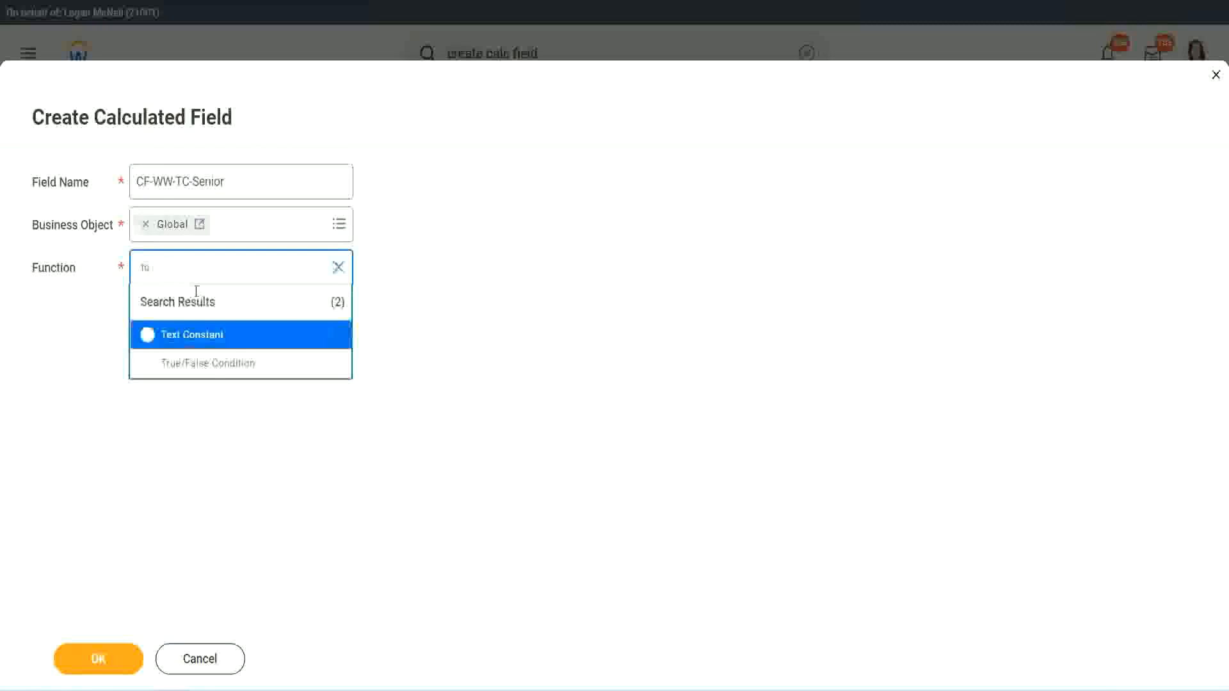
click(189, 333)
- Set the text constant to Senior and save the field as the third row's return value
click(110, 664)
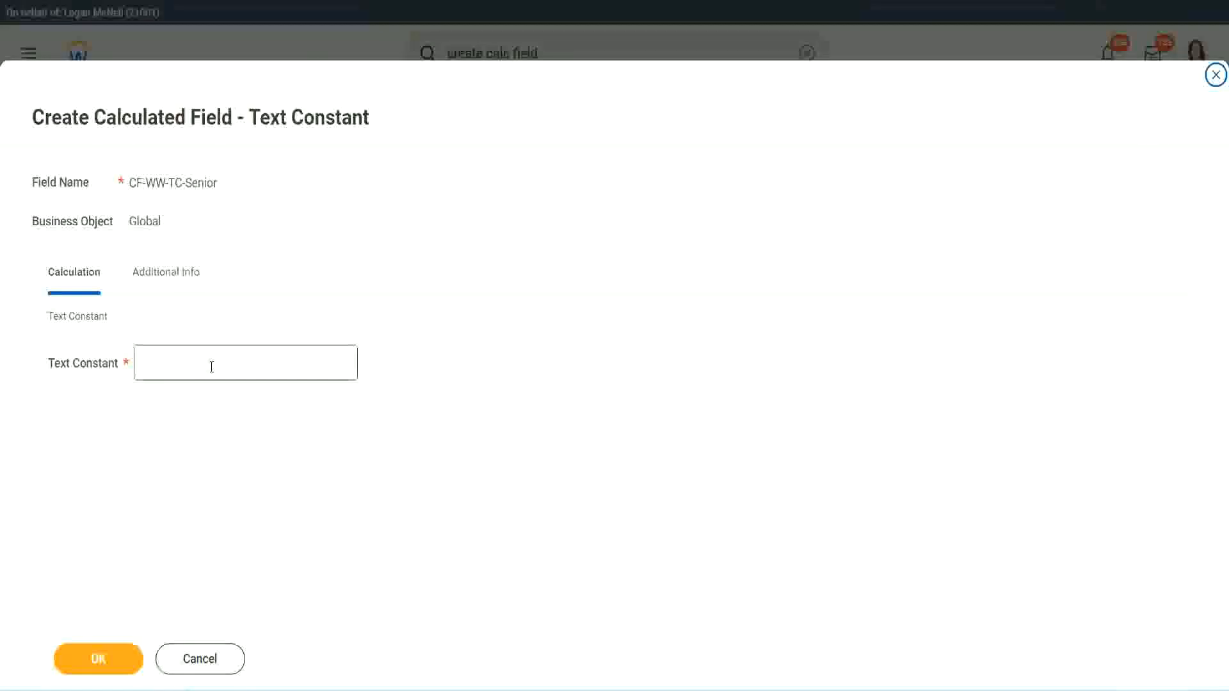
click(207, 358)
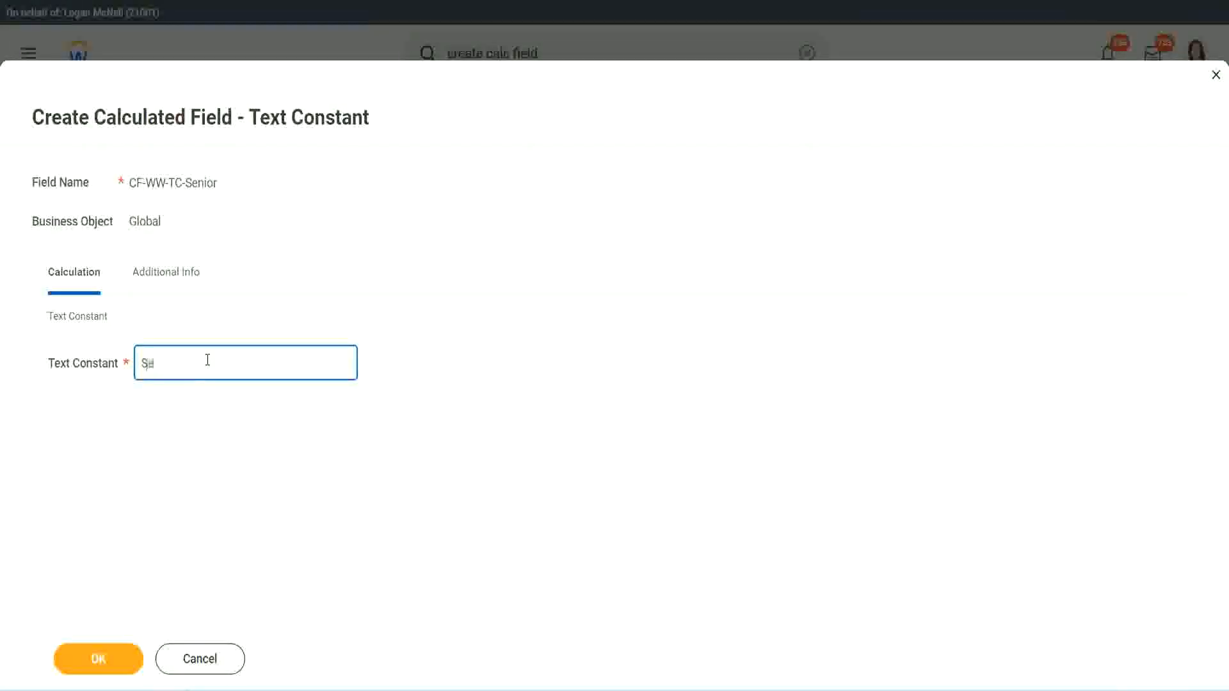
click(121, 650)
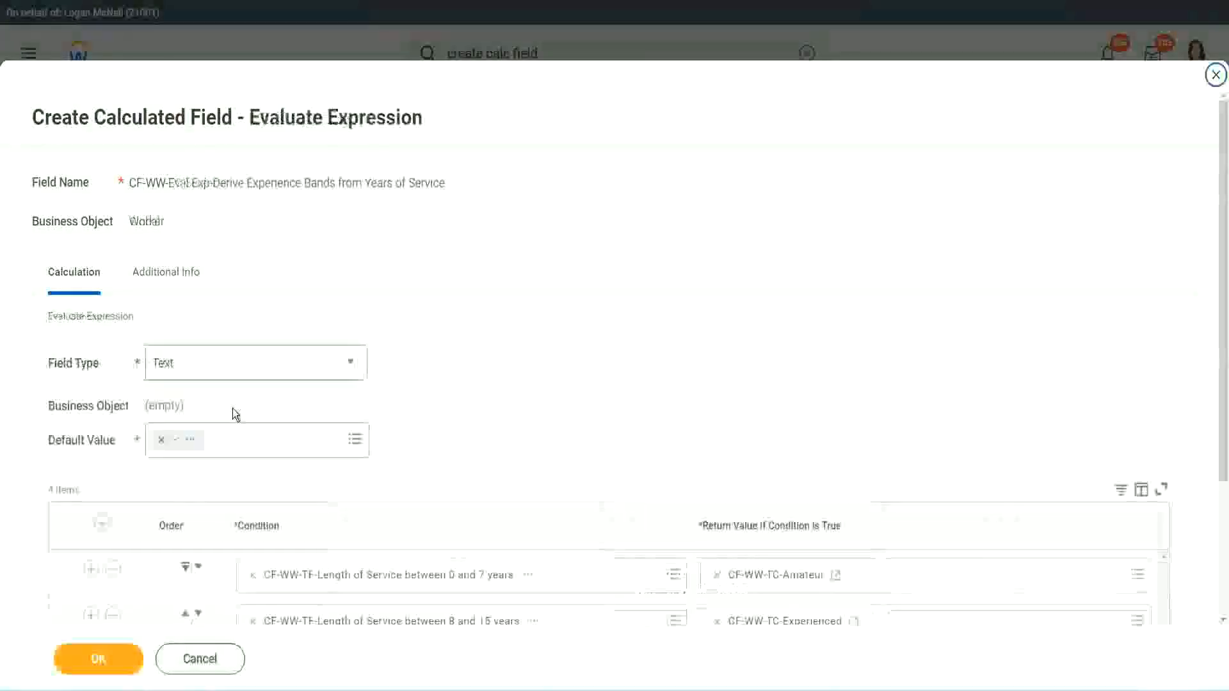
- Copy the name CF-WW-TC-Senior from the third row and start a new calculated field for the fourth row's return value
scroll(889, 459, down, 2)
scroll(888, 460, down, 1)
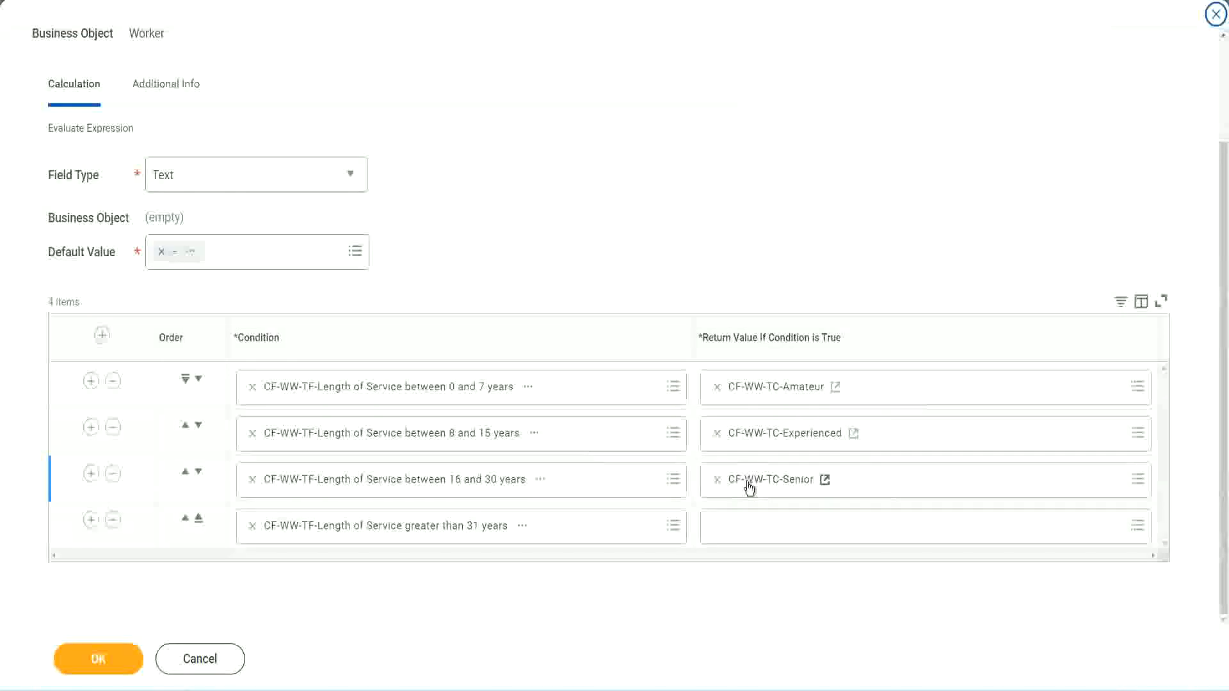
right_click(747, 482)
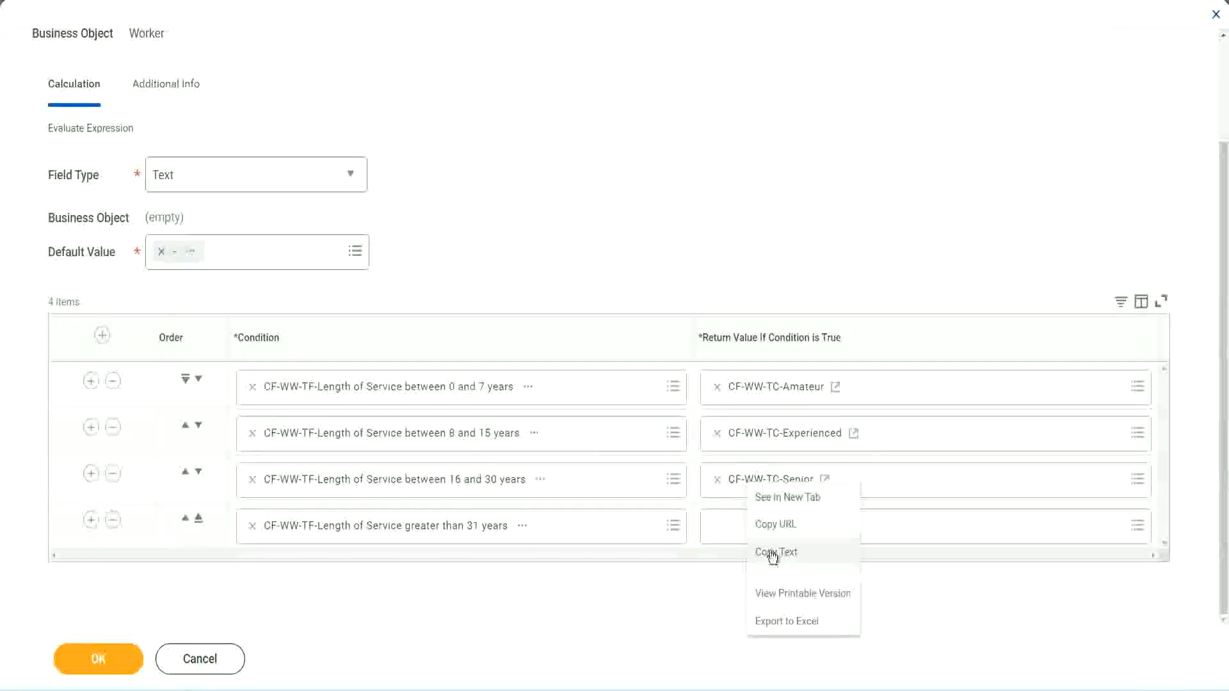
click(746, 547)
click(747, 531)
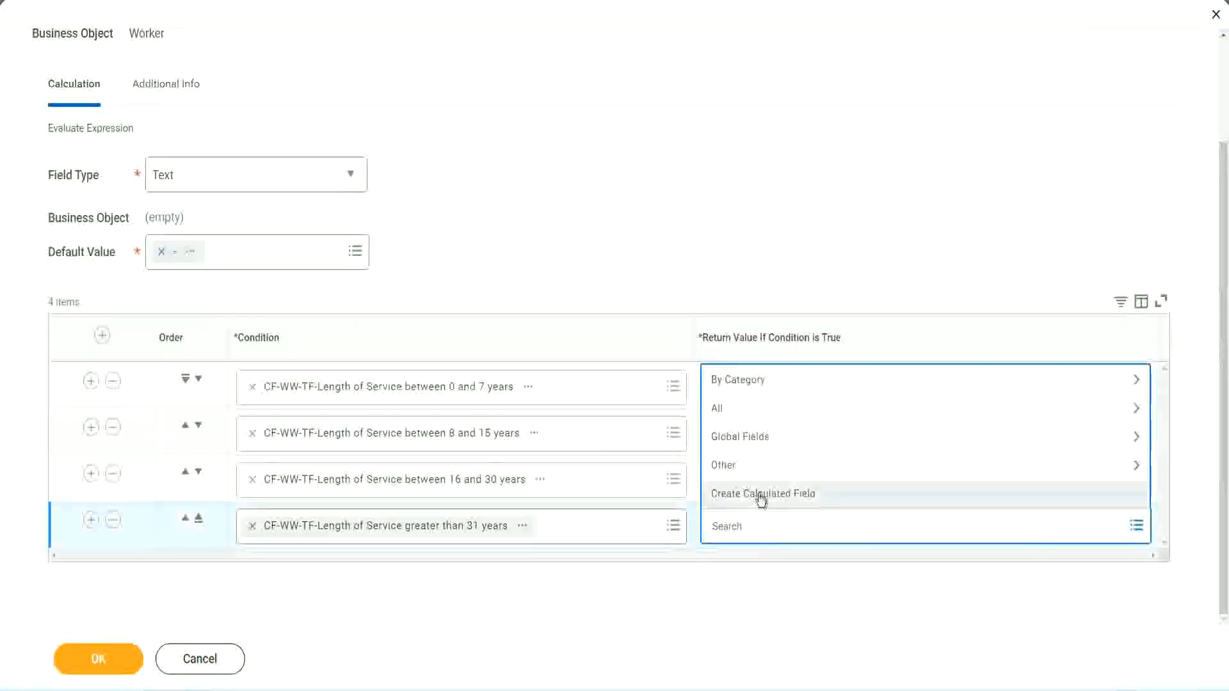
click(760, 500)
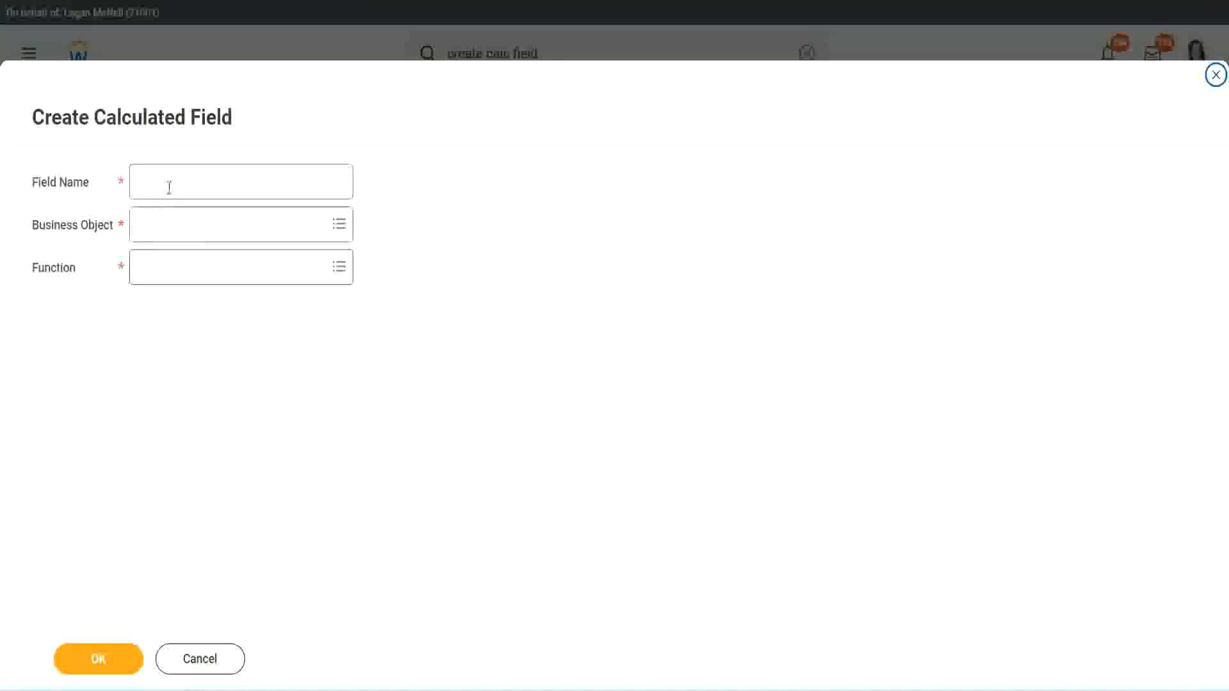
- Paste the copied name as the new field's name and change its ending so it reads CF-WW-TC-Legend
click(169, 187)
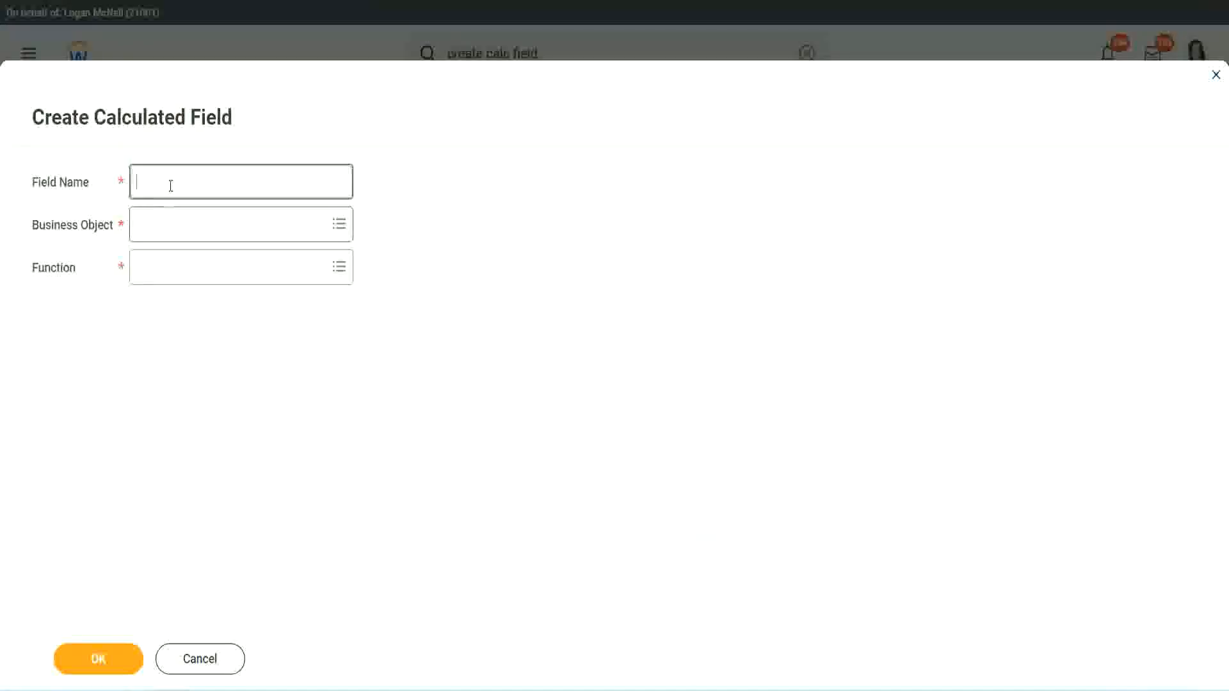
key(ctrl+v)
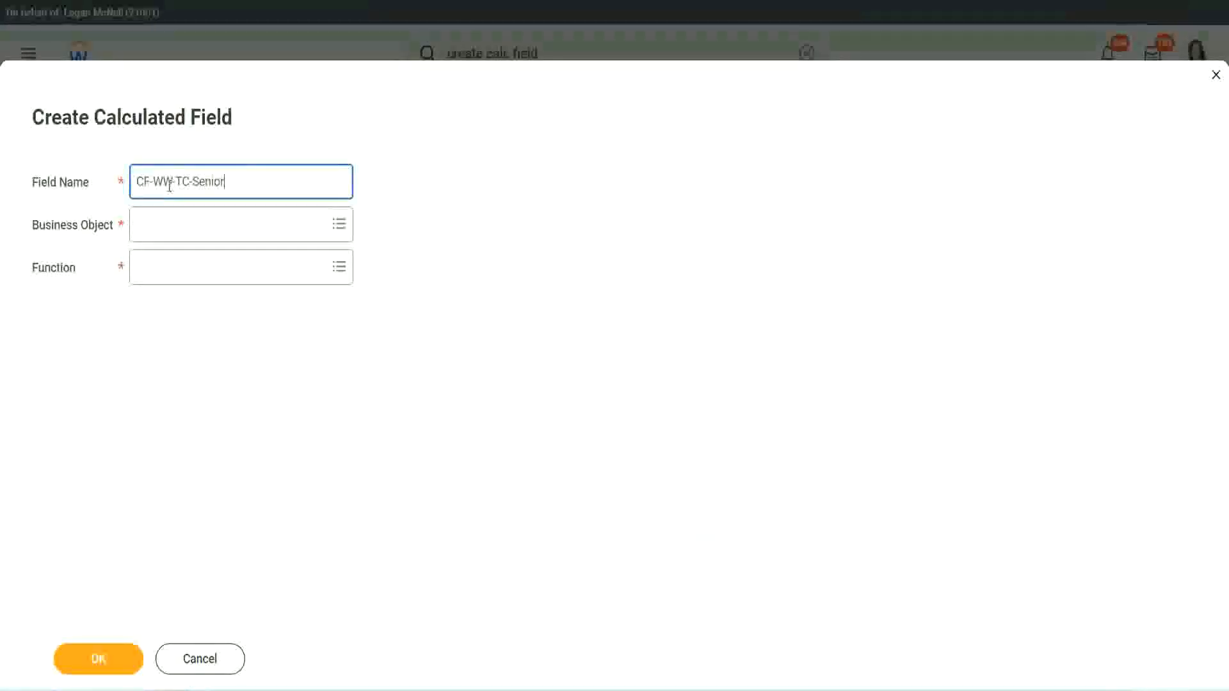
double_click(221, 182)
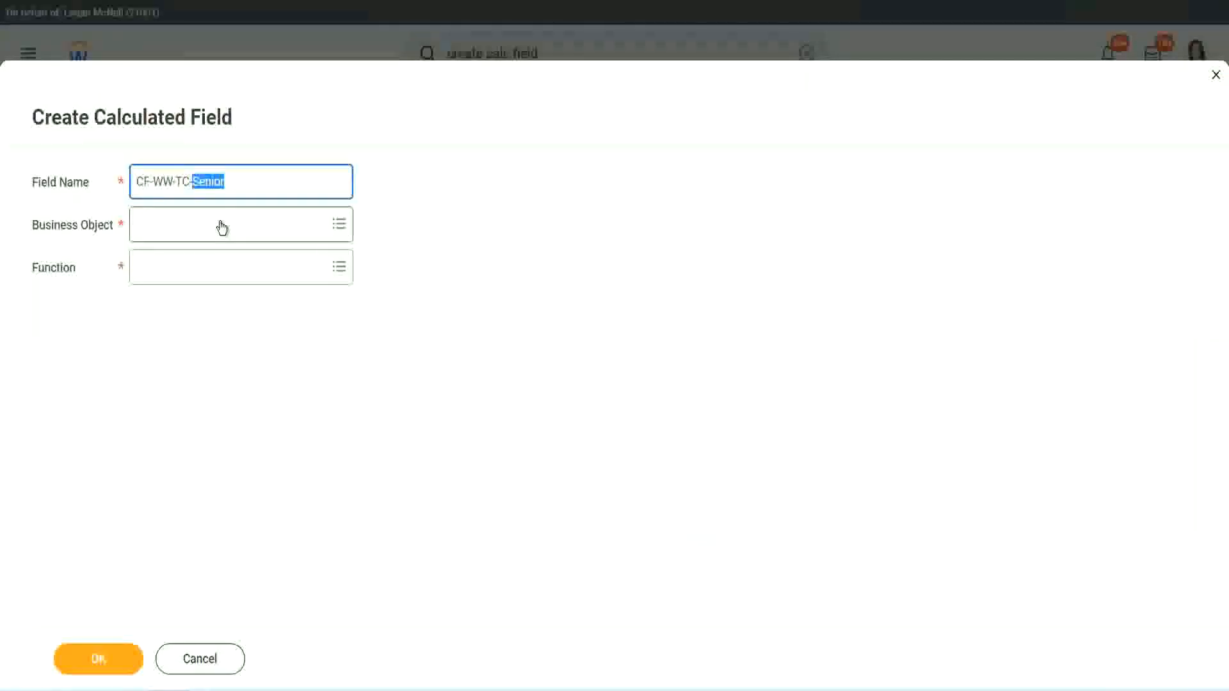
text(Legend)
- Set the business object of CF-WW-TC-Legend to Global and choose Text Constant as its function
click(173, 233)
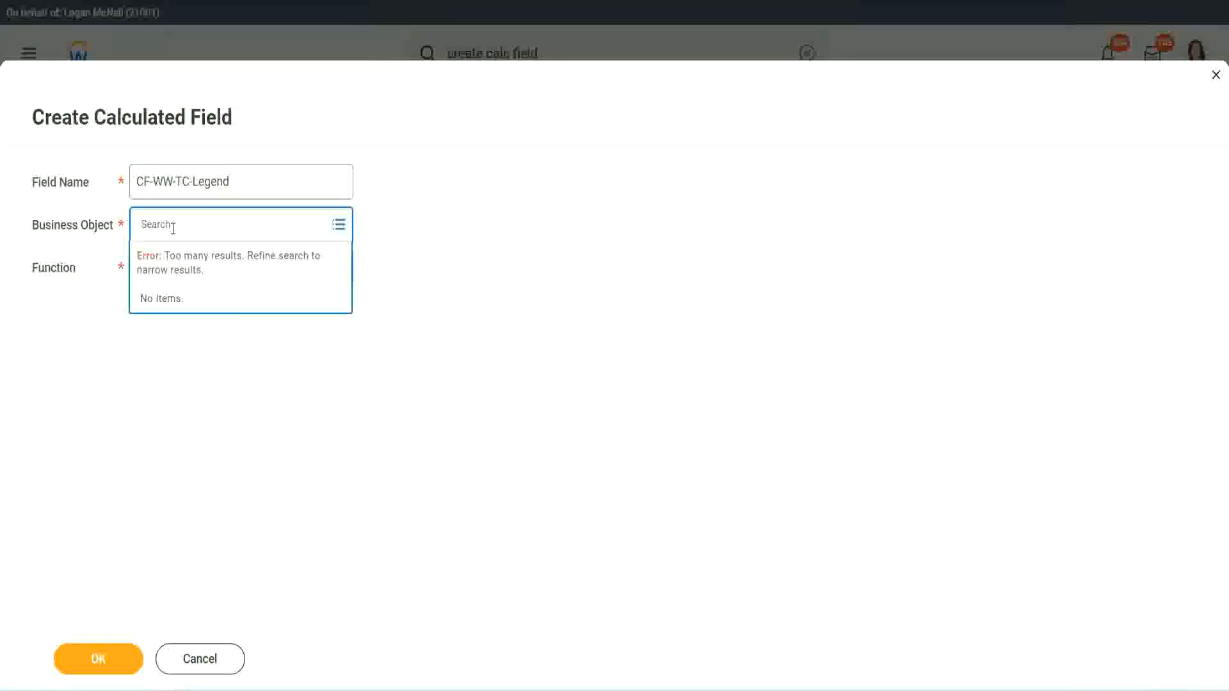
text(Glo)
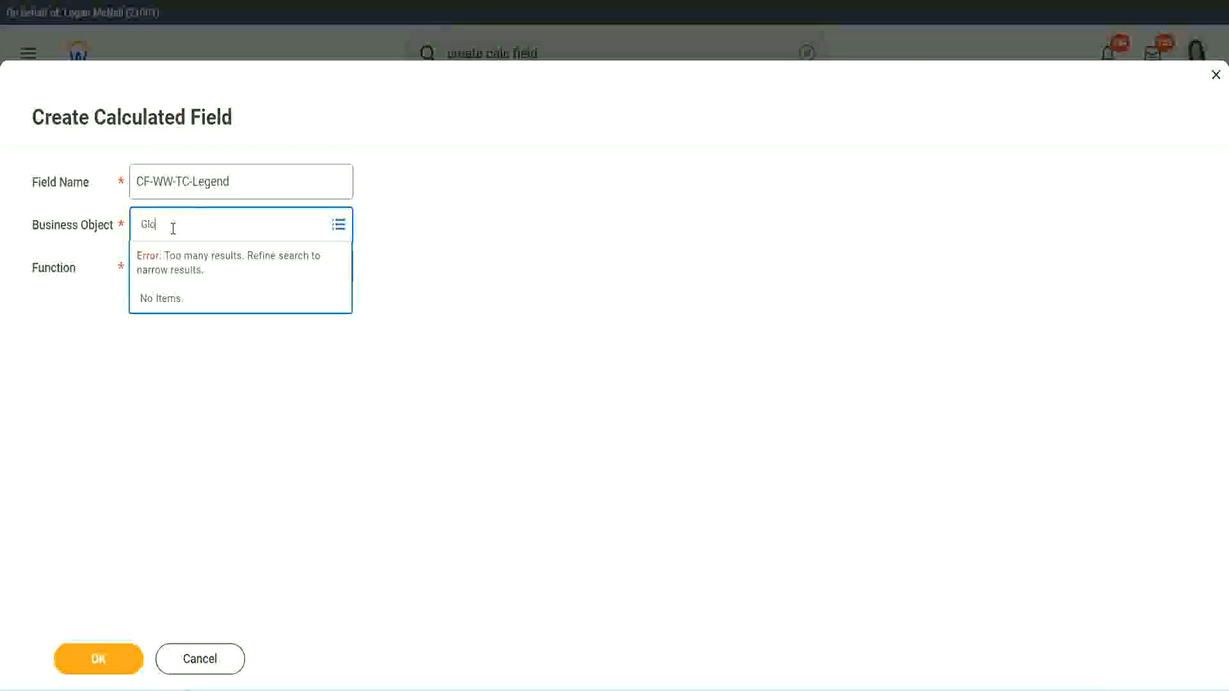
text(bal)
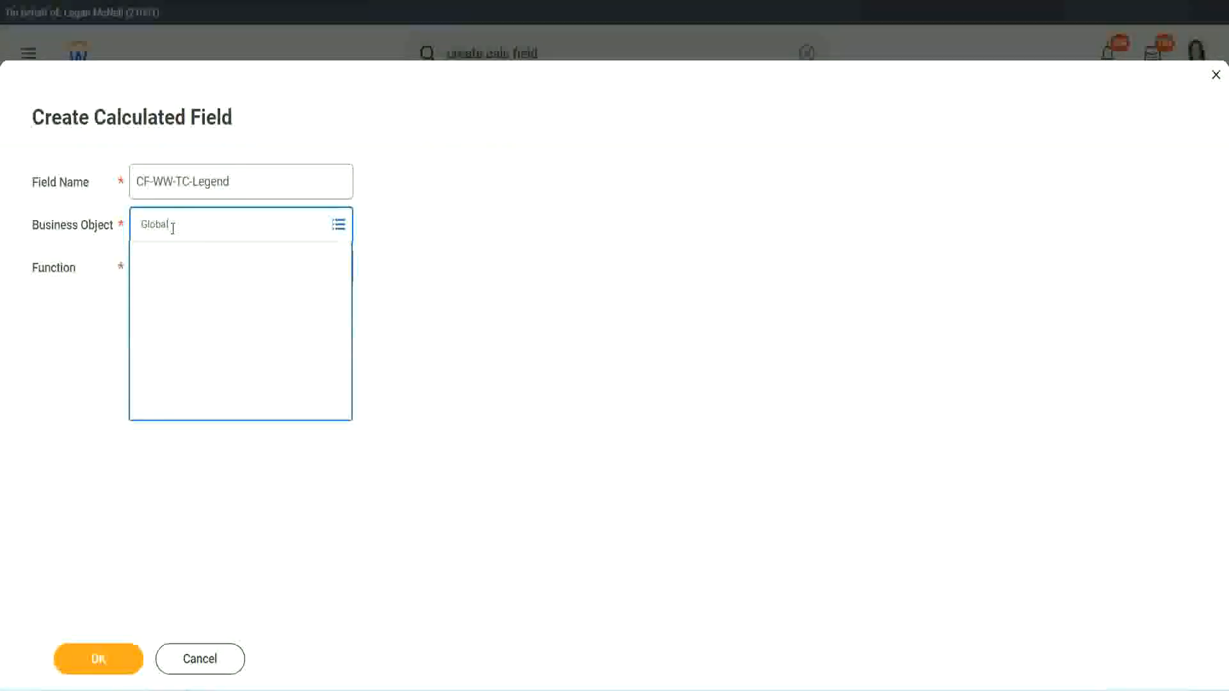
click(183, 294)
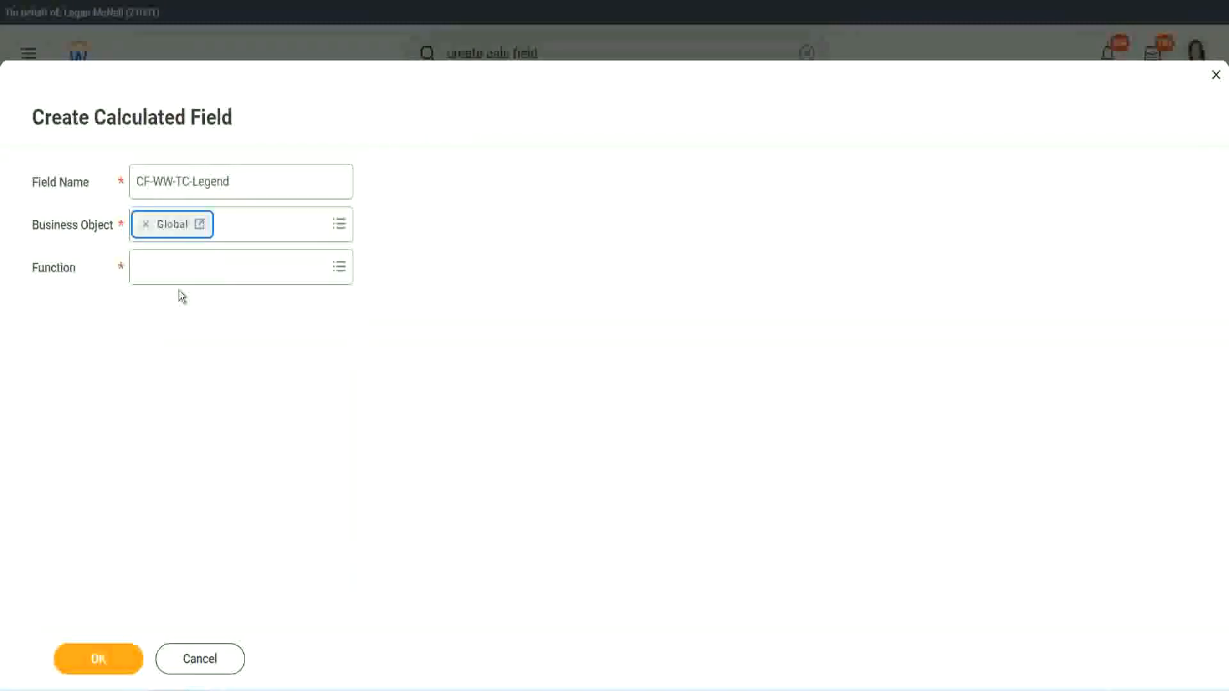
click(175, 268)
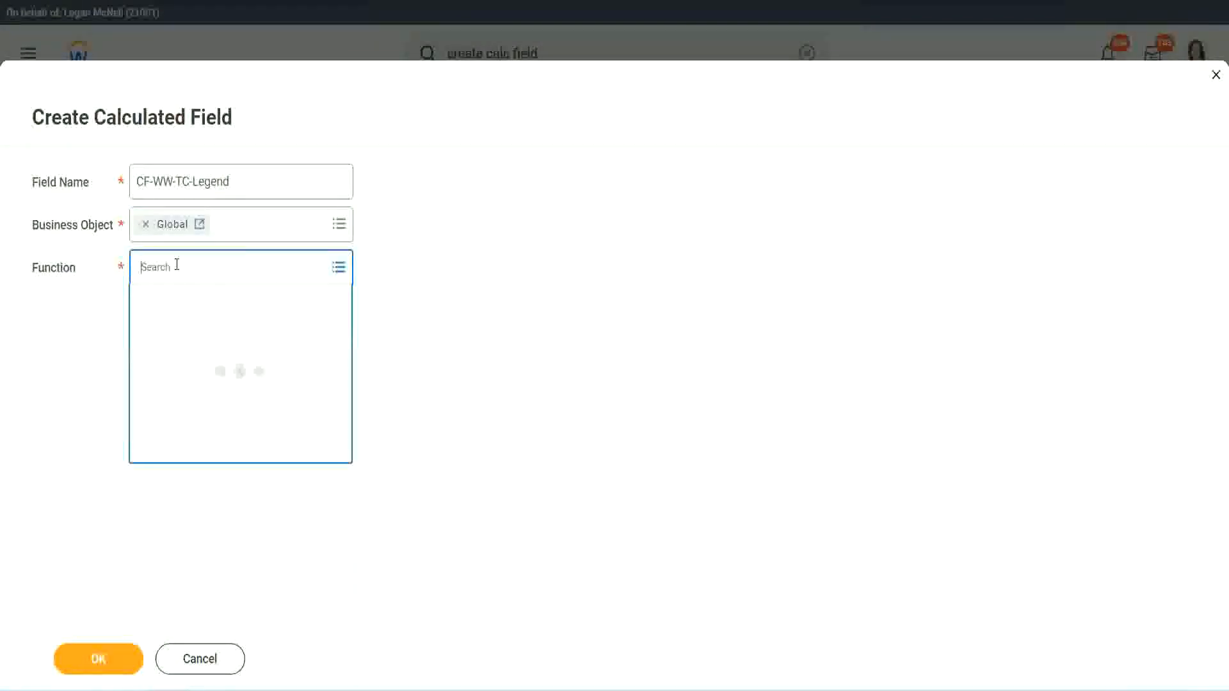
text(tc)
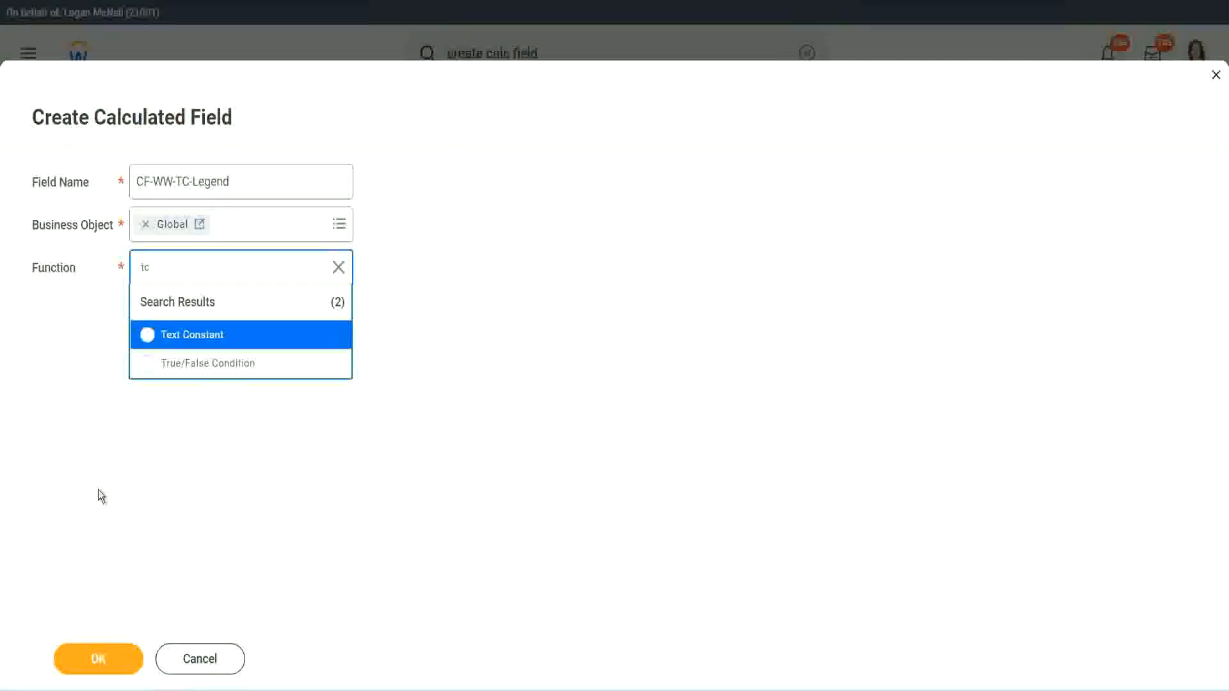
click(223, 346)
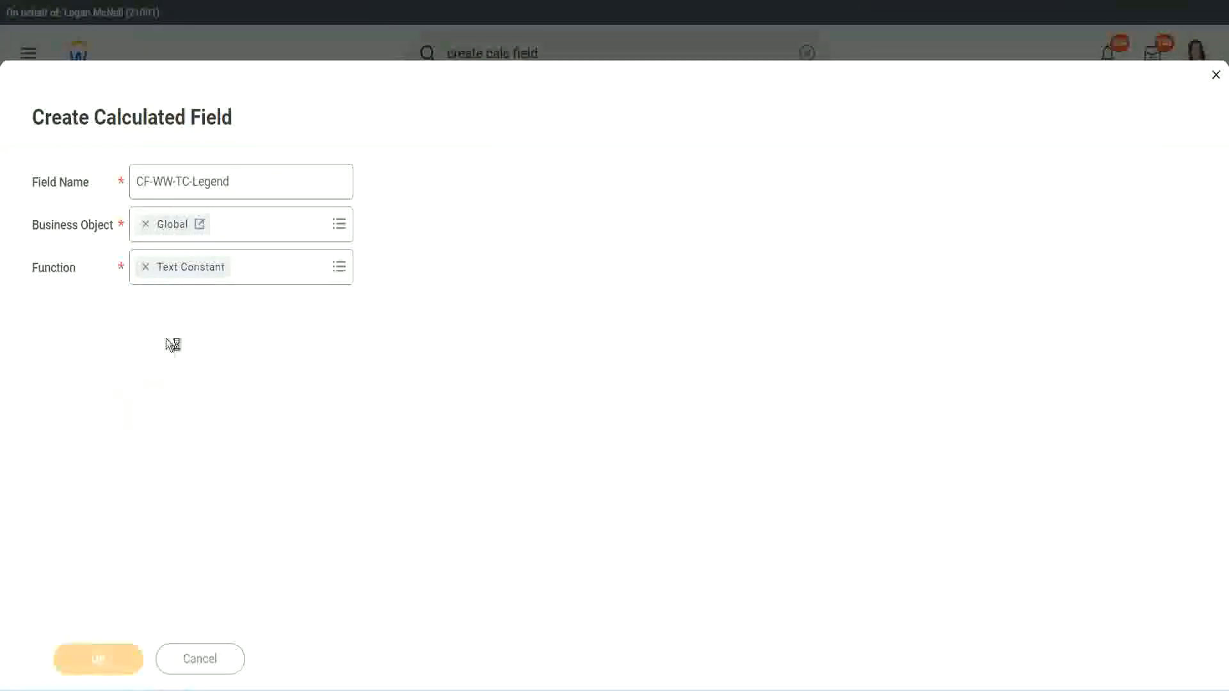
- Set the text constant to Legend and save the field as the fourth row's return value
click(159, 364)
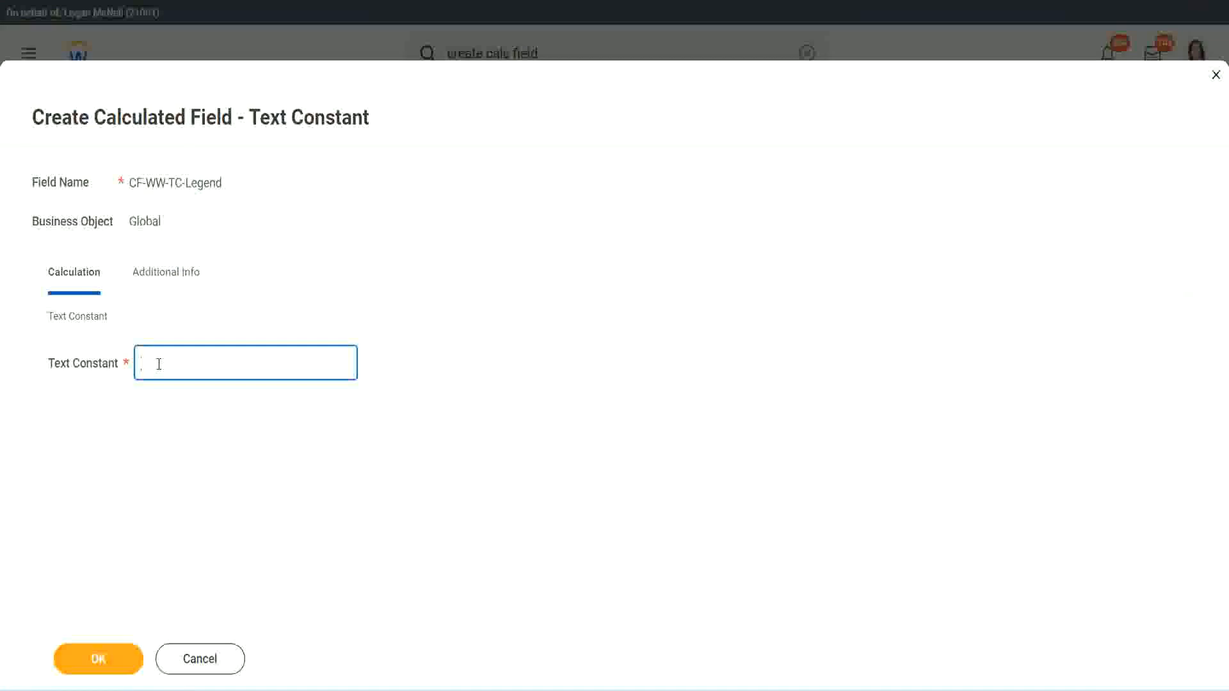
text(Legend)
click(103, 662)
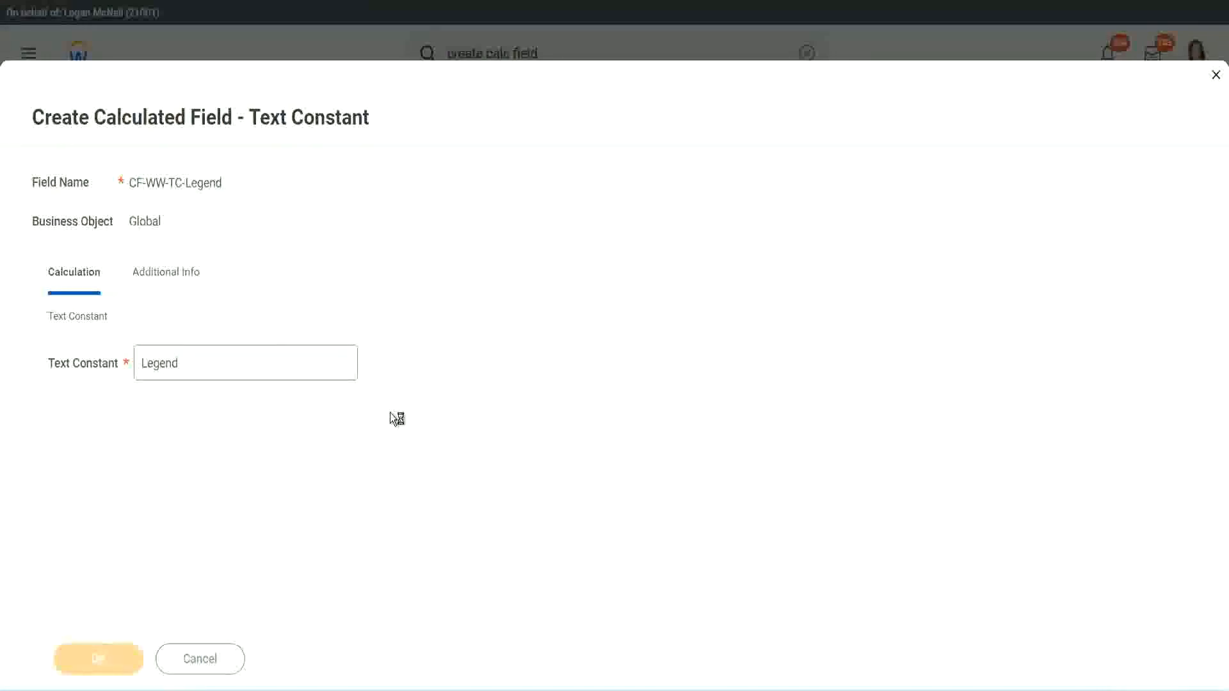
- Check the field type and the four condition and return value pairs, and save the Evaluate Expression calculated field
scroll(649, 342, down, 3)
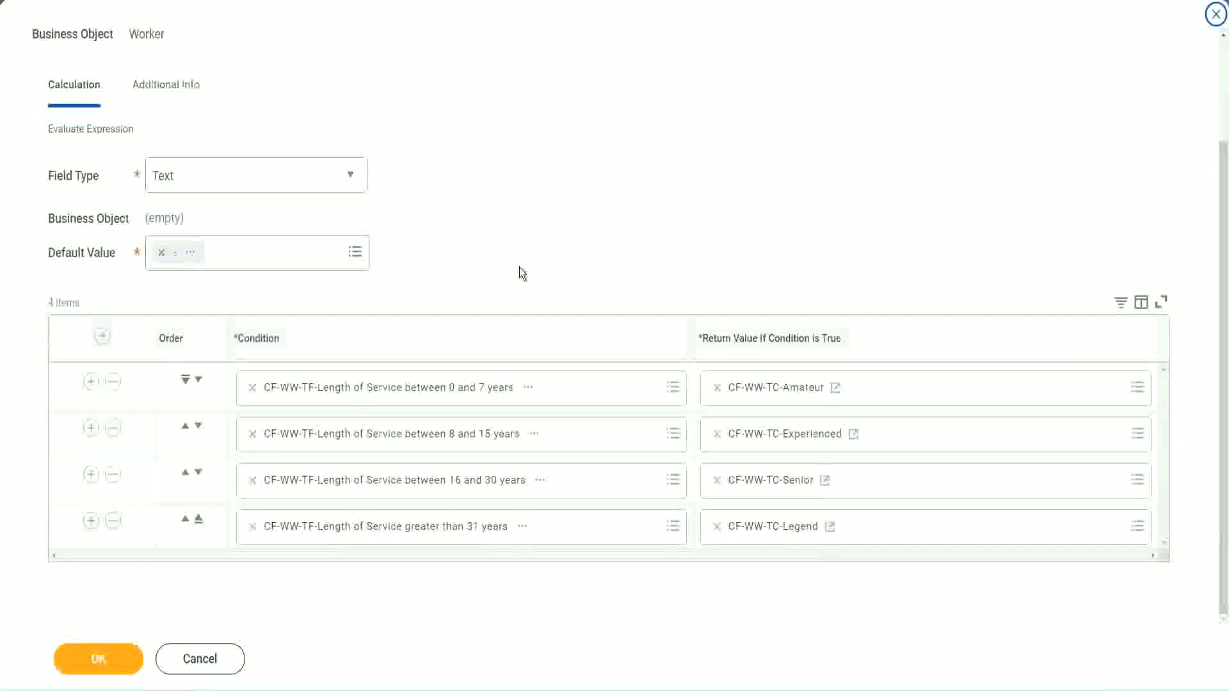
scroll(520, 257, up, 2)
scroll(519, 256, up, 1)
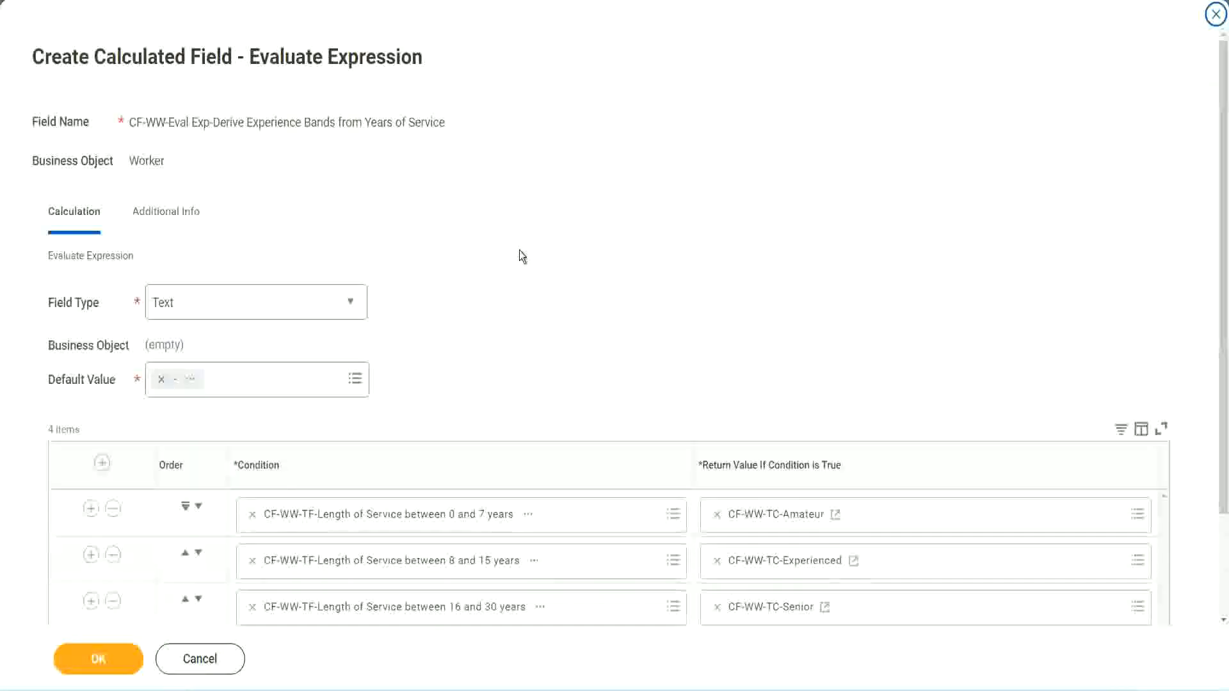
scroll(519, 256, down, 3)
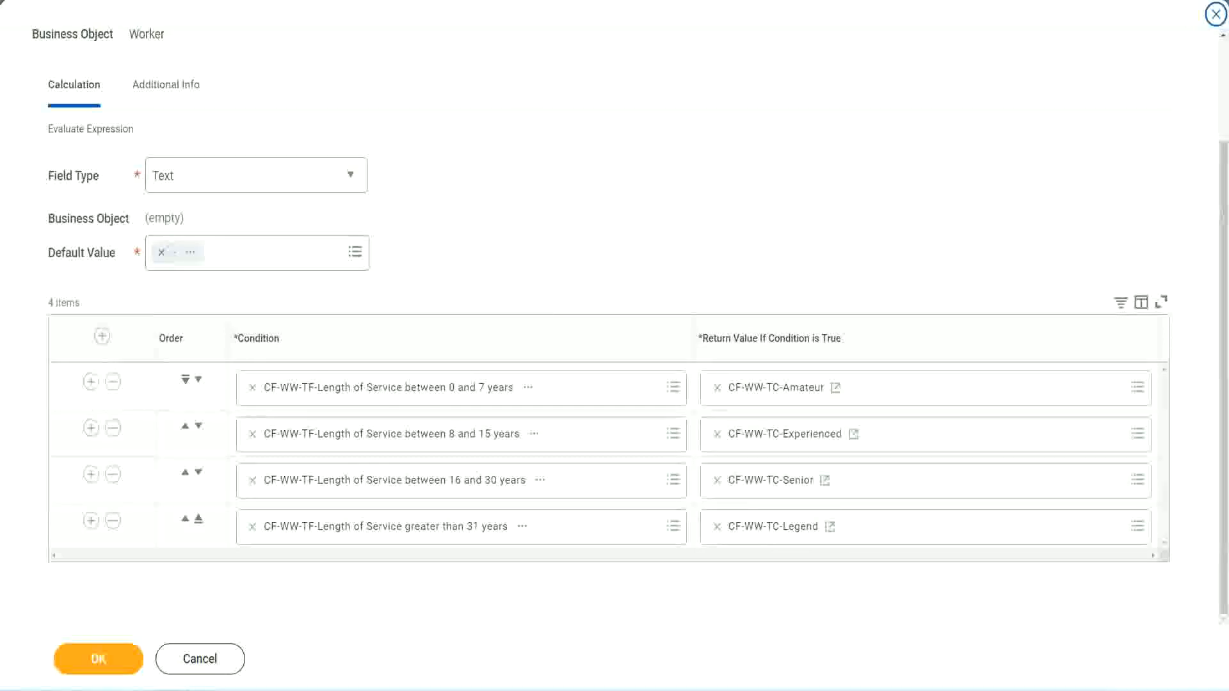
mouse_move(788, 179)
mouse_down()
mouse_move(785, 277)
mouse_move(797, 310)
mouse_up()
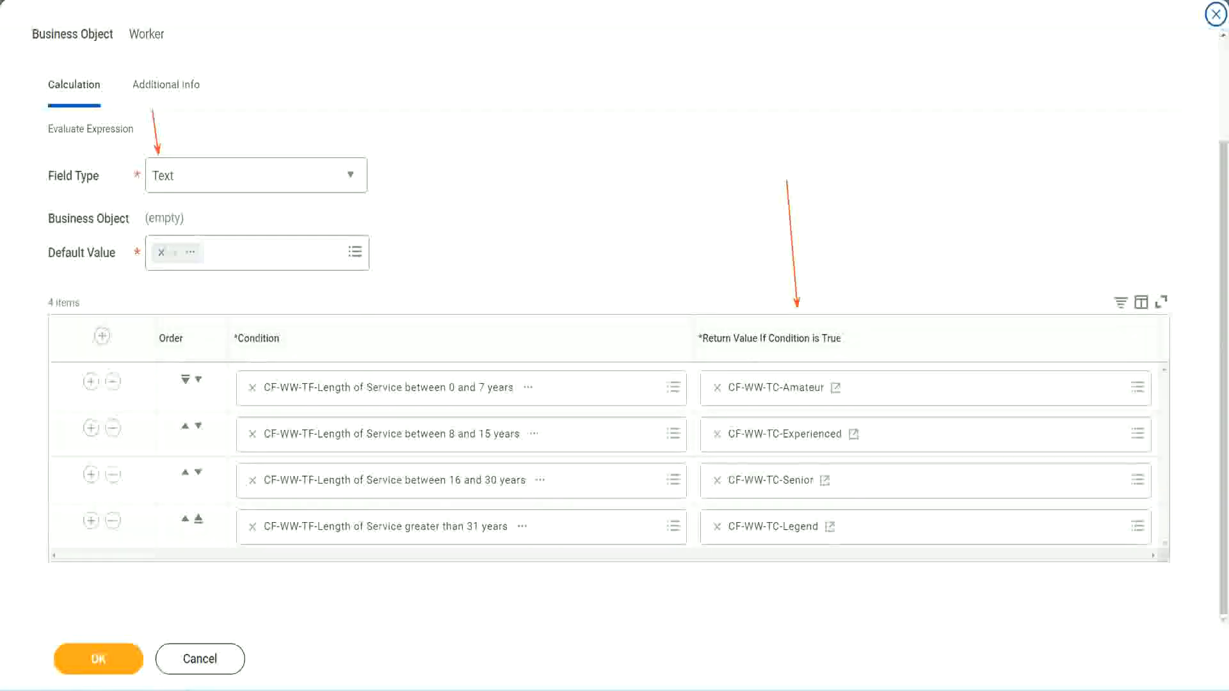
click(106, 657)
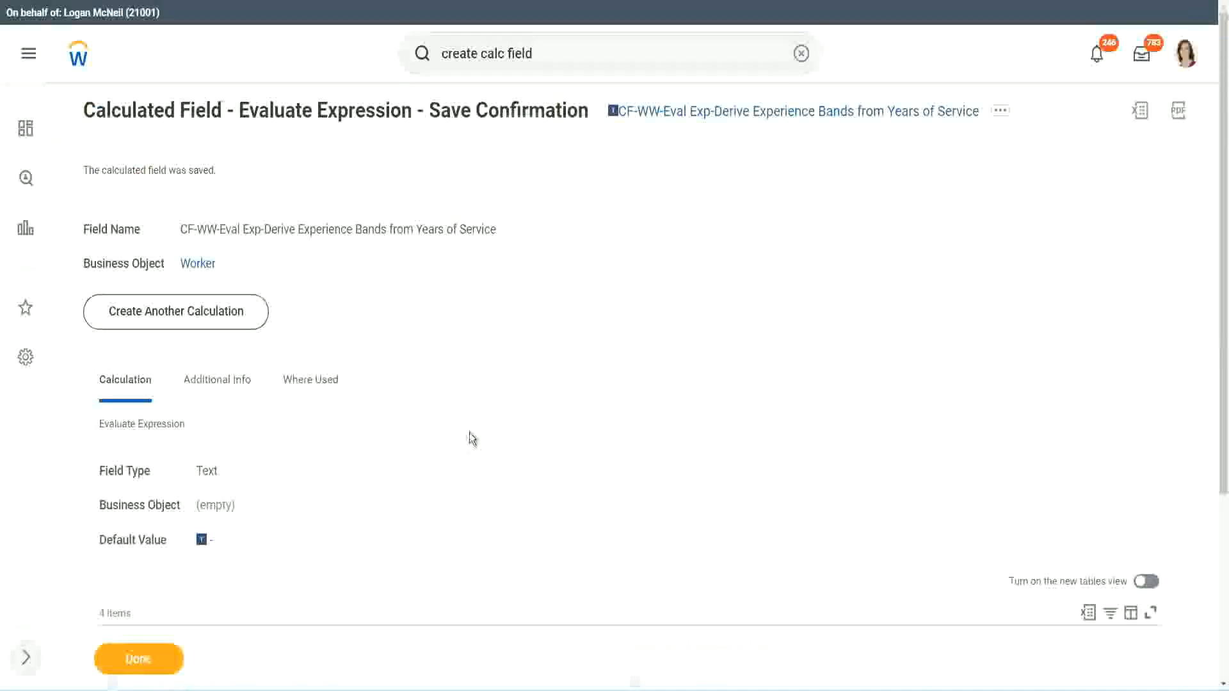
- Review the saved condition table and copy the name of the Evaluate Expression calculated field
scroll(473, 442, down, 4)
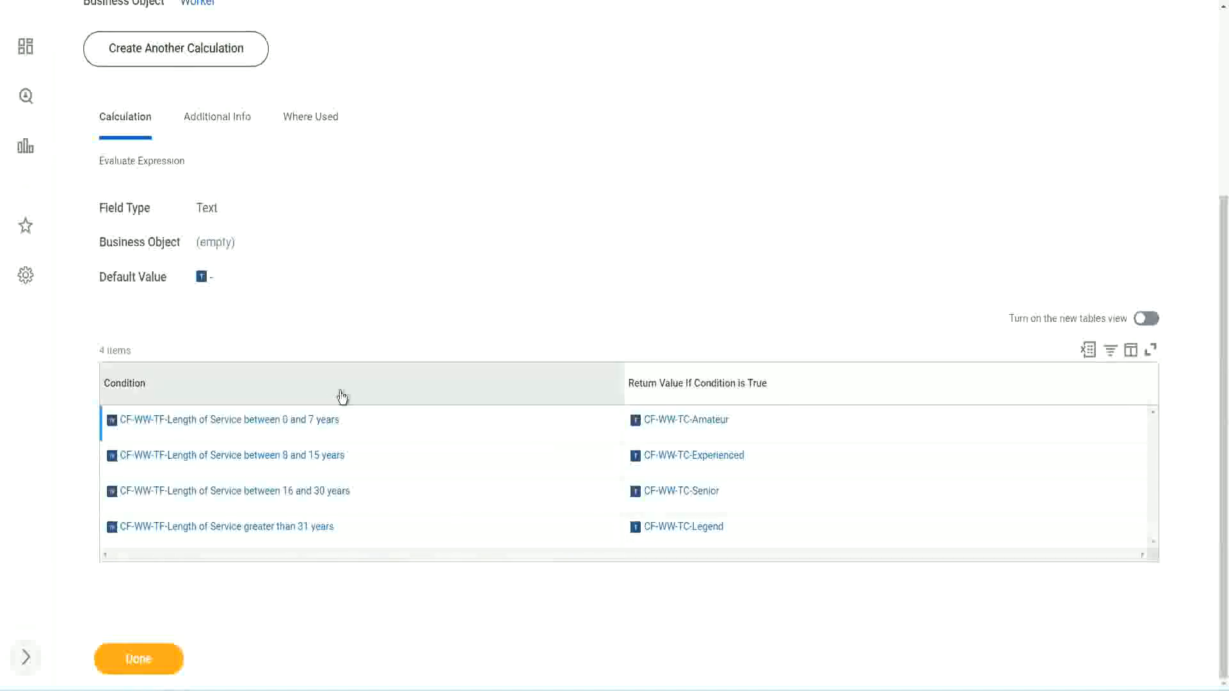
scroll(339, 394, up, 4)
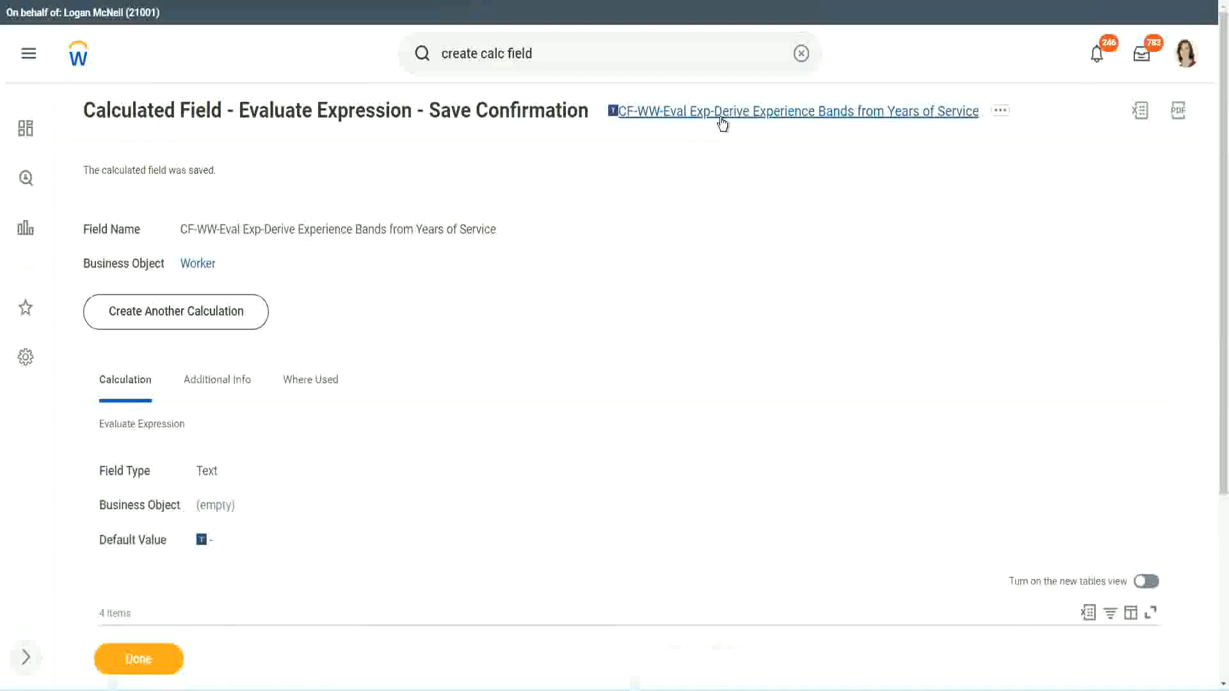
click(750, 189)
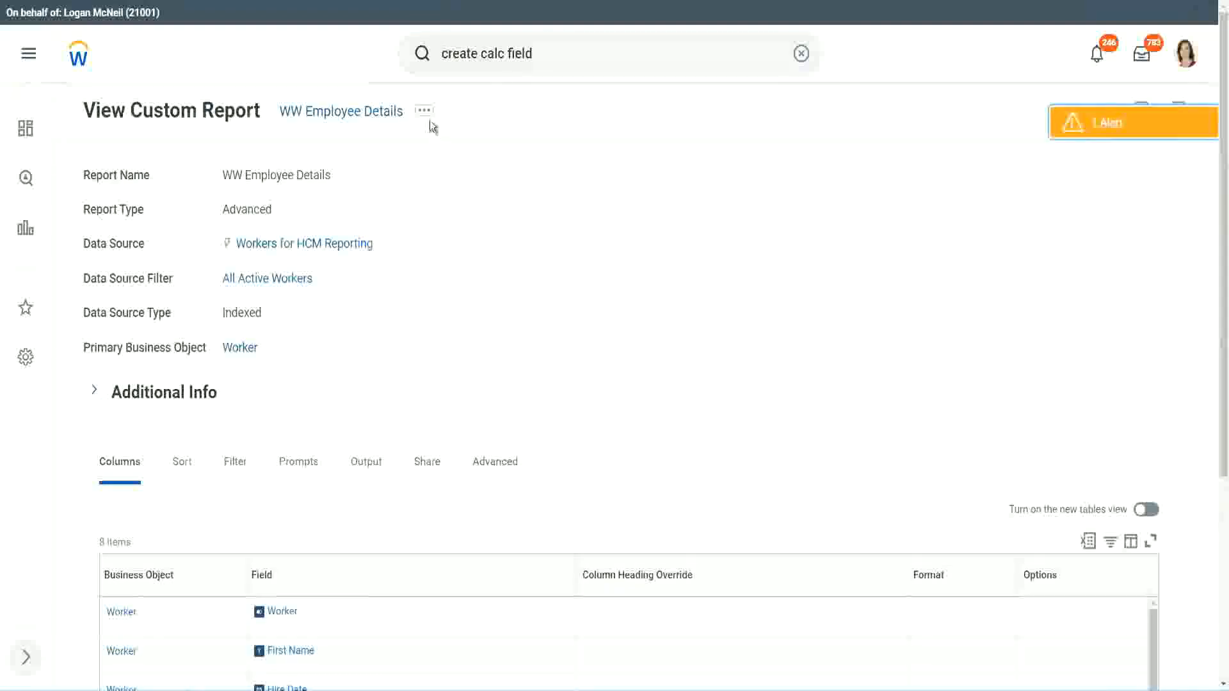
- Open the custom report WW Employee Details for editing
click(425, 113)
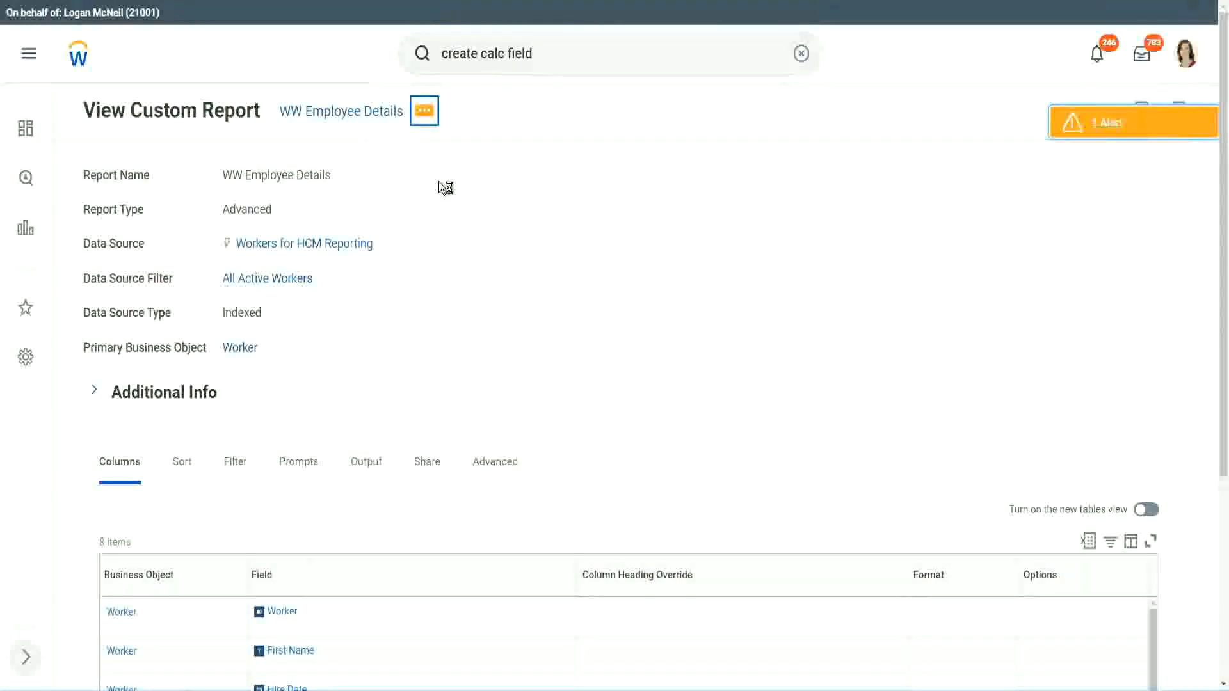
mouse_move(501, 181)
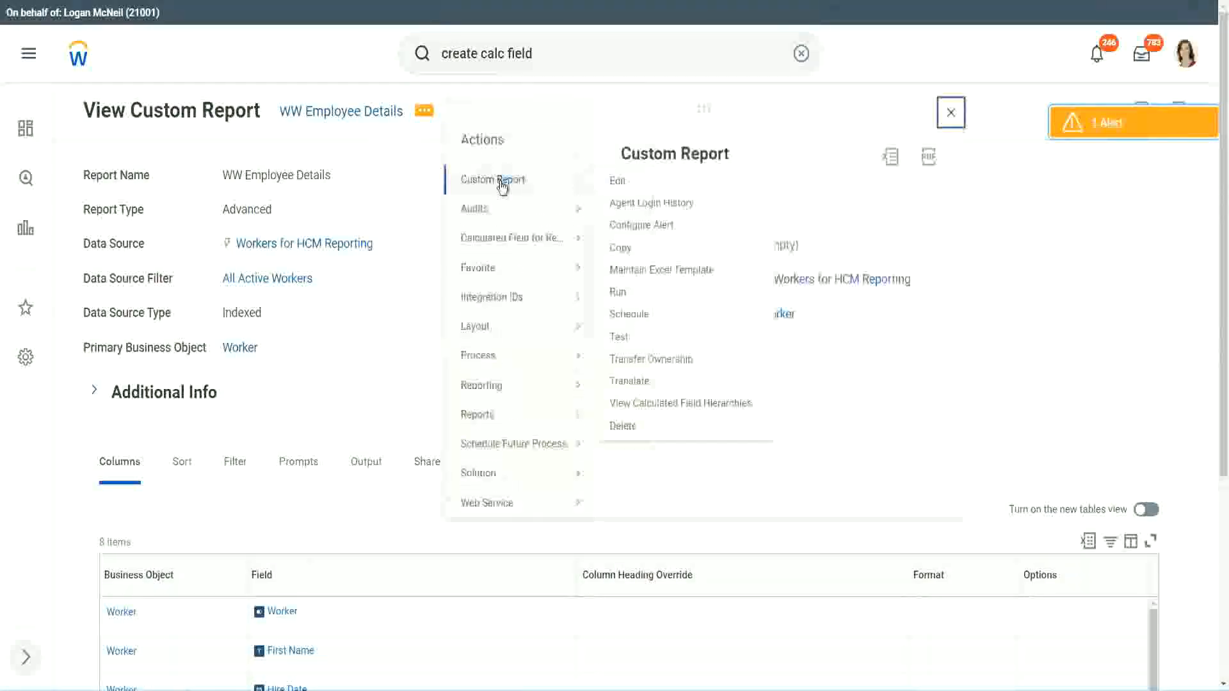
click(624, 183)
- Add a Worker column at the end of the report with the field CF-WW-Eval Exp-Derive Experience Bands from Years of Service
scroll(447, 280, down, 4)
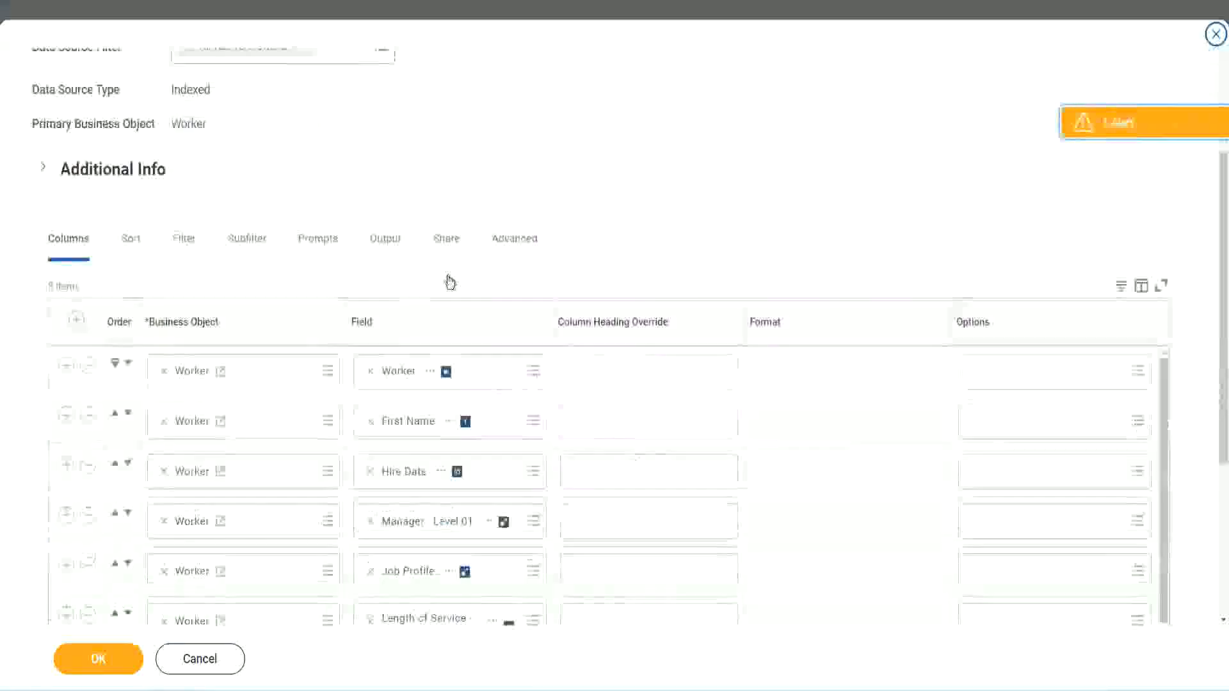
scroll(450, 283, down, 2)
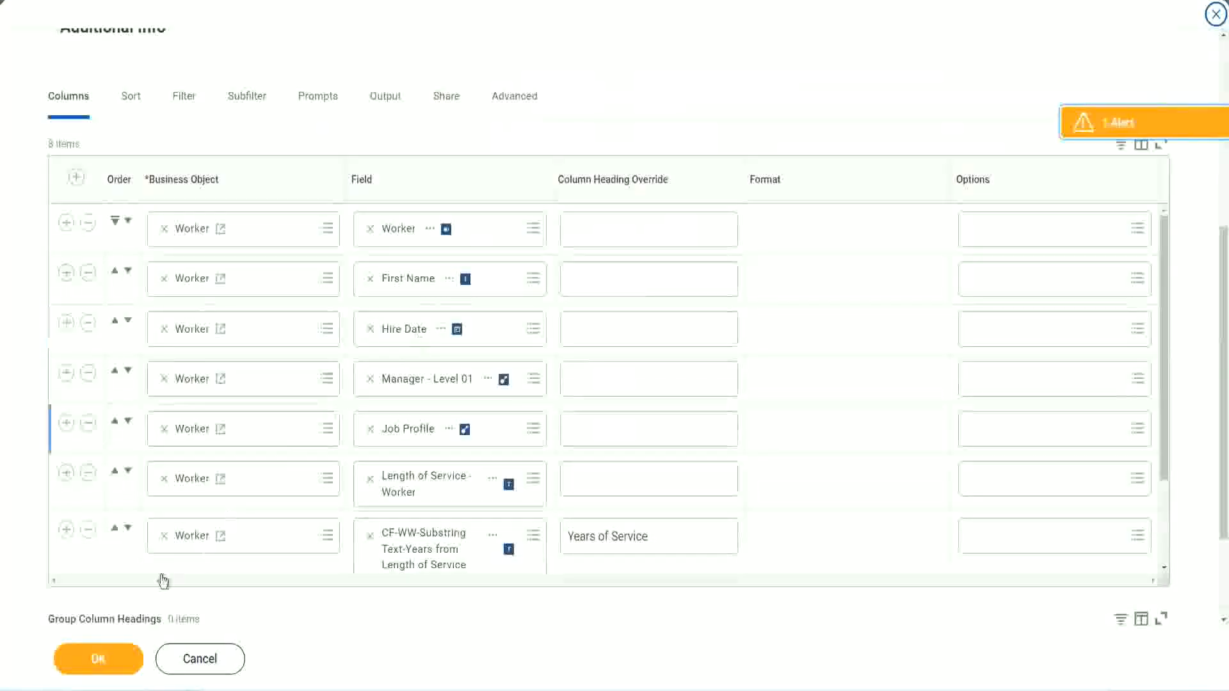
click(66, 531)
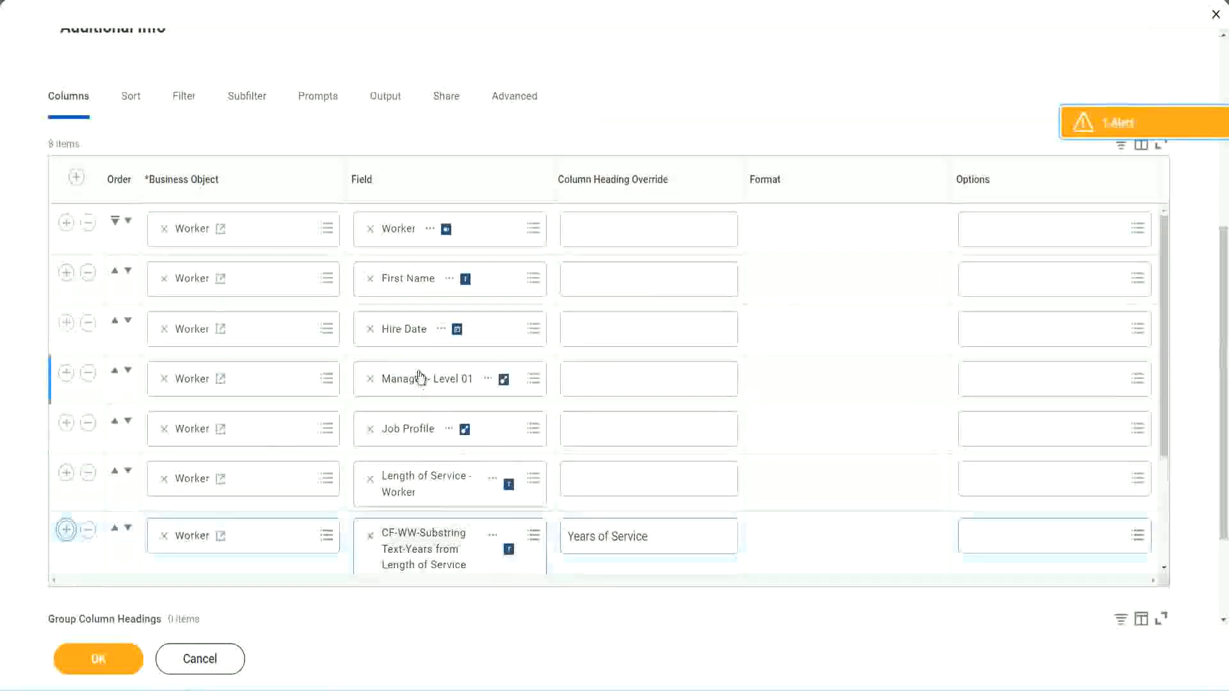
scroll(644, 419, down, 2)
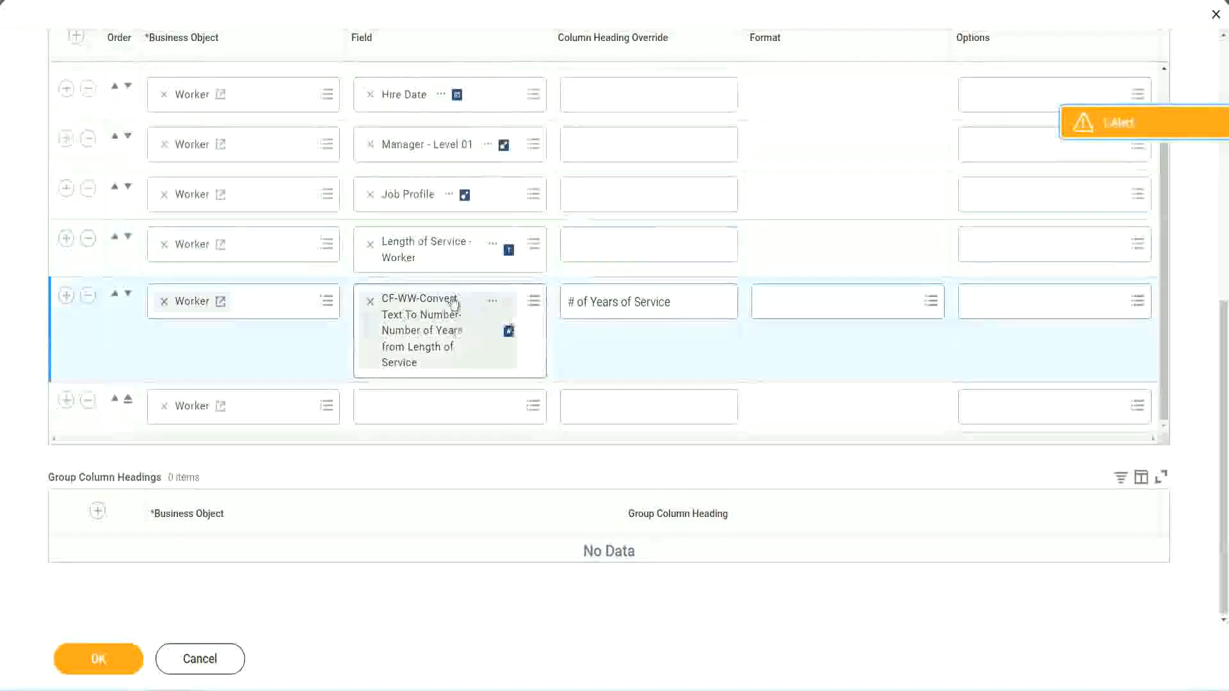
click(402, 405)
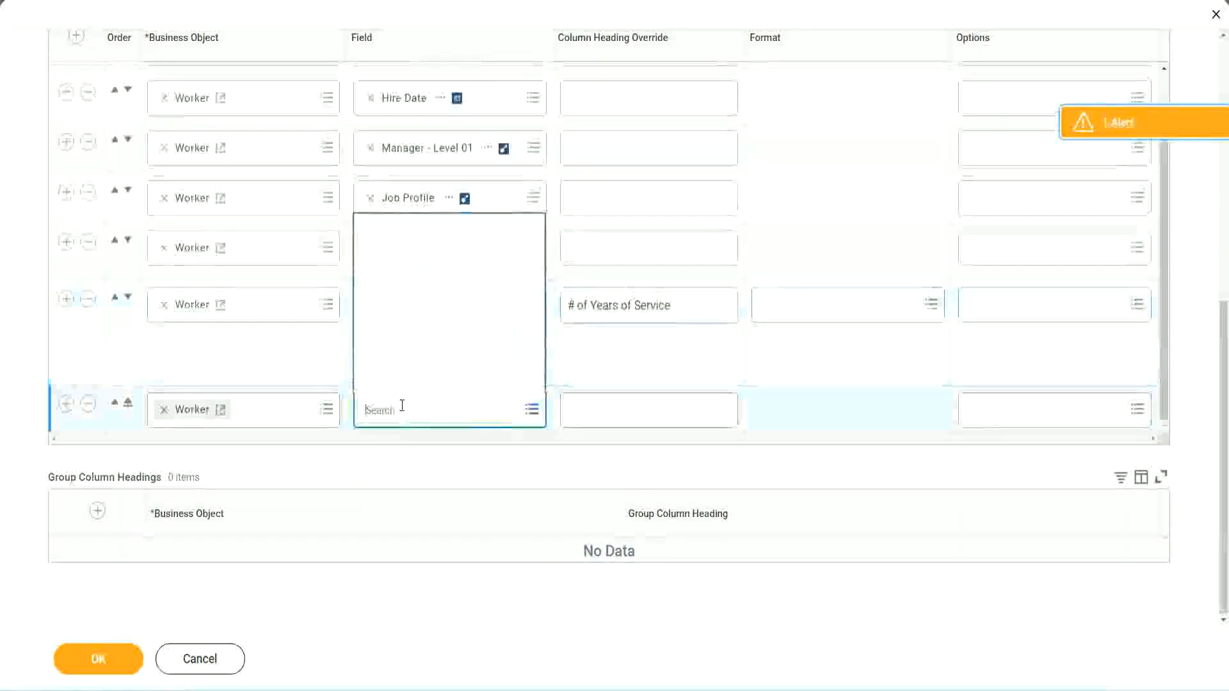
key(ctrl+v)
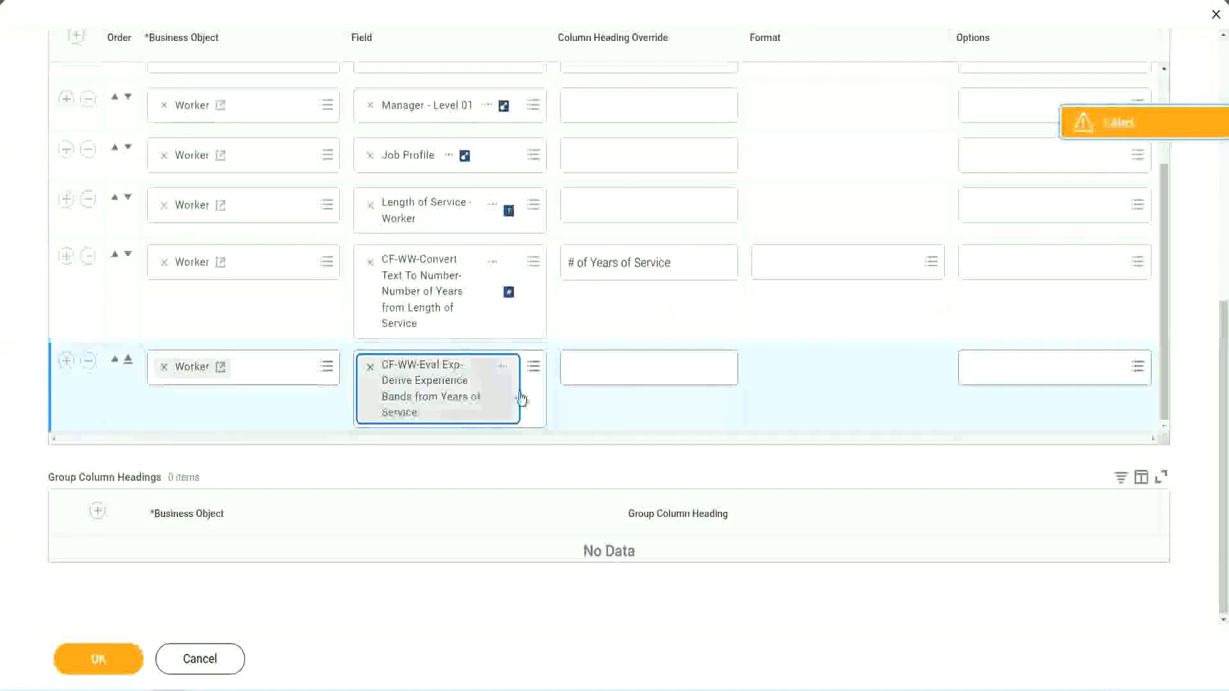
- Set the column heading override of the new calculated field column to Experience Bands
click(625, 369)
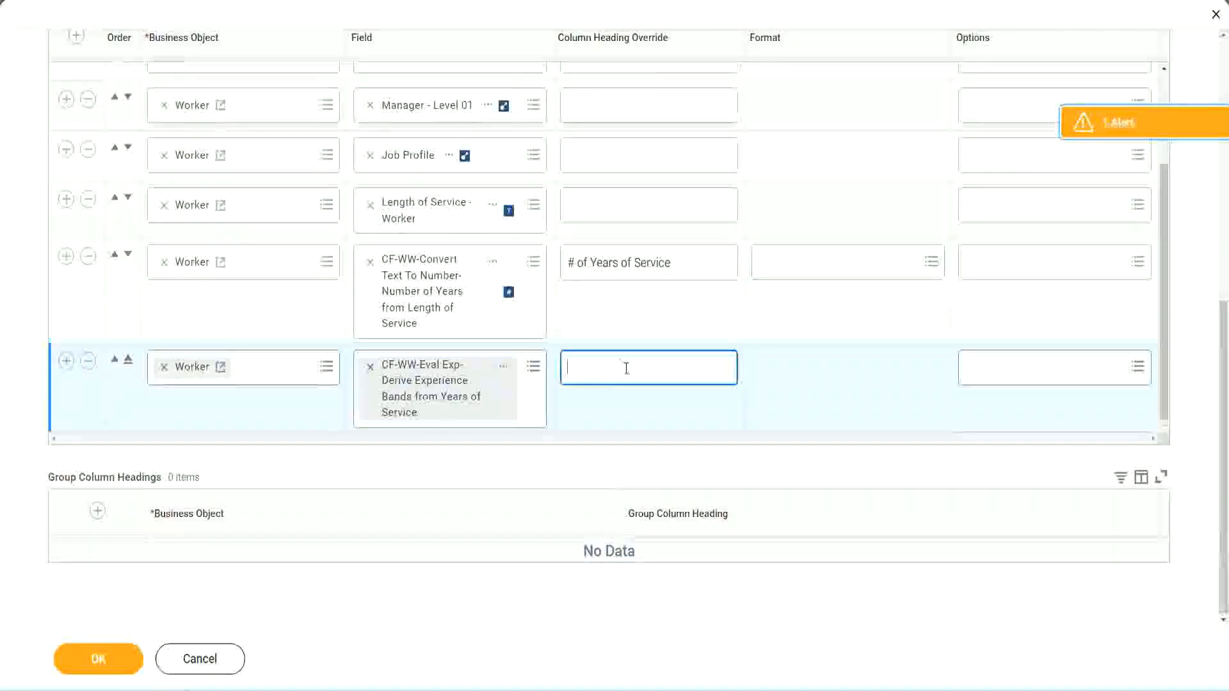
text(Expe)
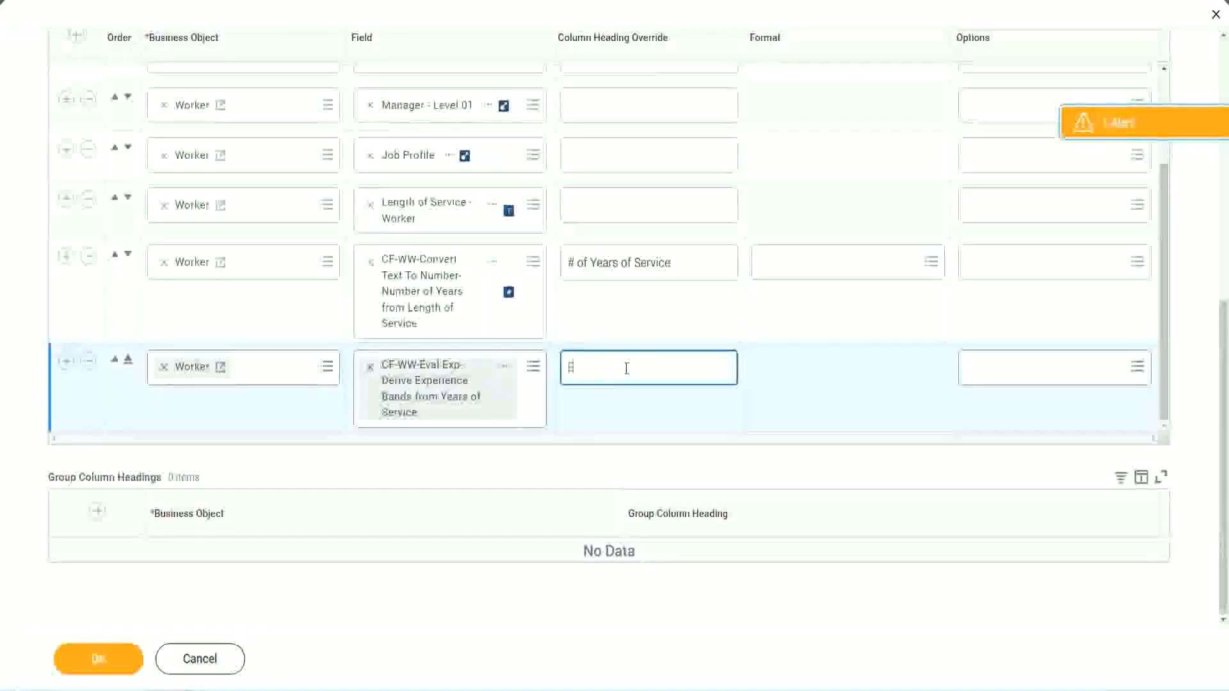
text(rience Bands)
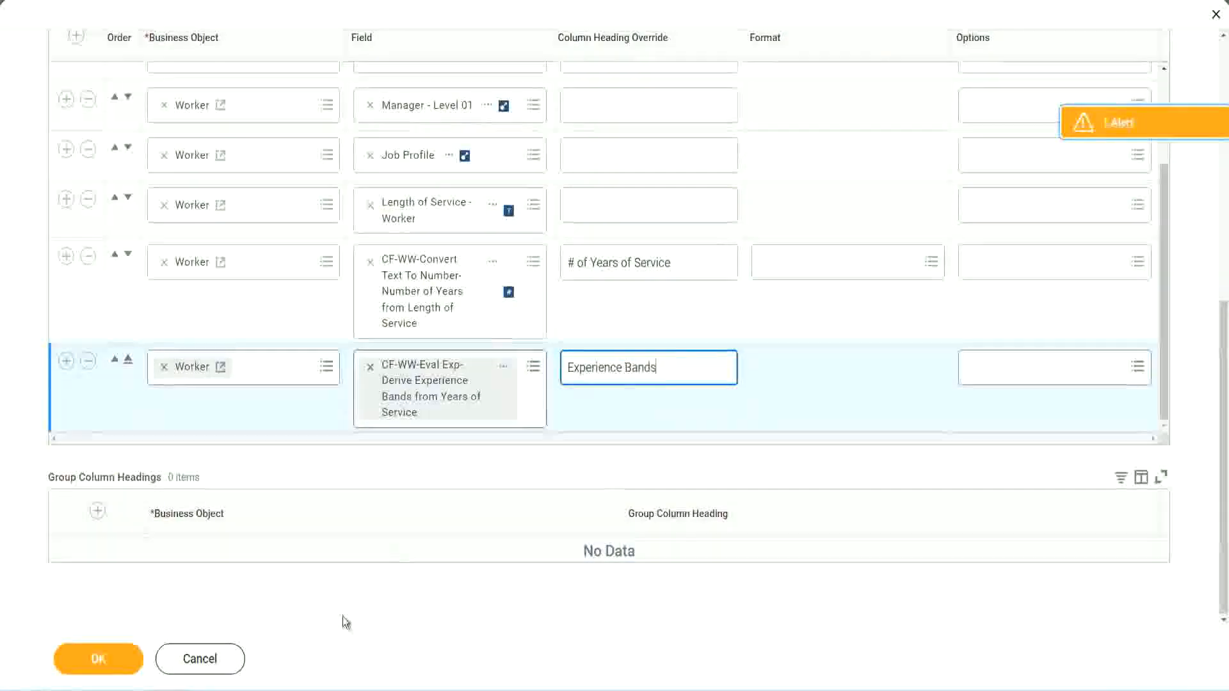
- Save the report changes and run WW Employee Details with the worker type prompts left blank
click(114, 660)
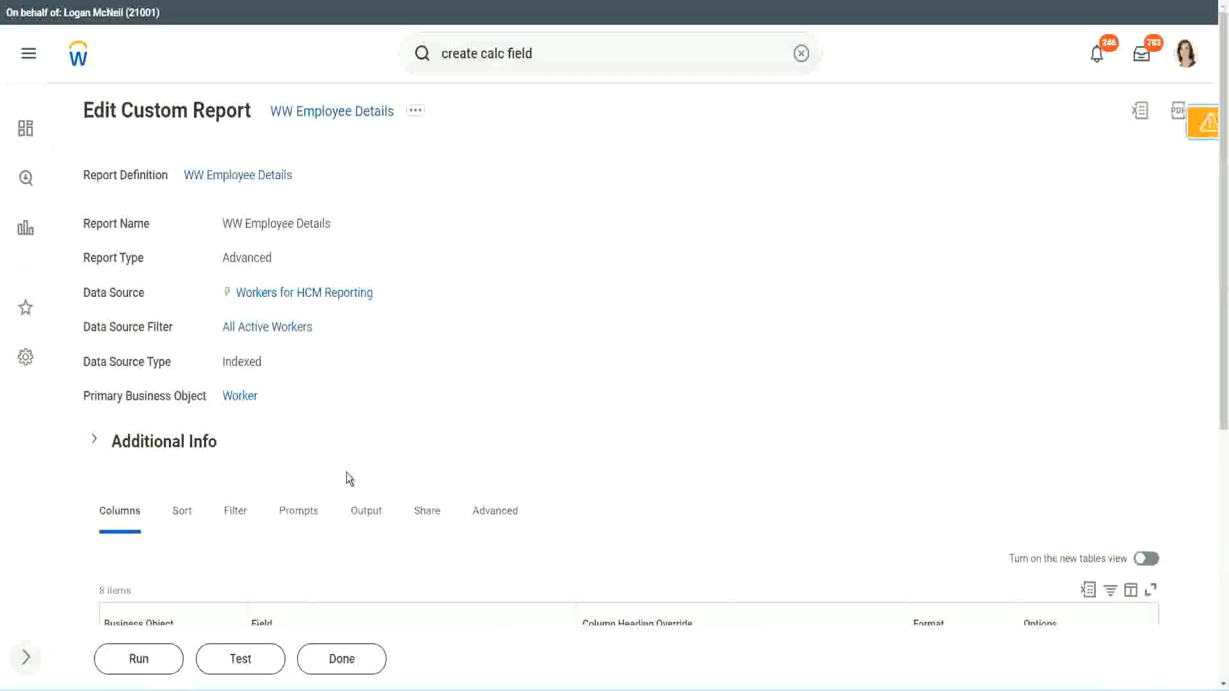
scroll(383, 433, down, 4)
click(144, 658)
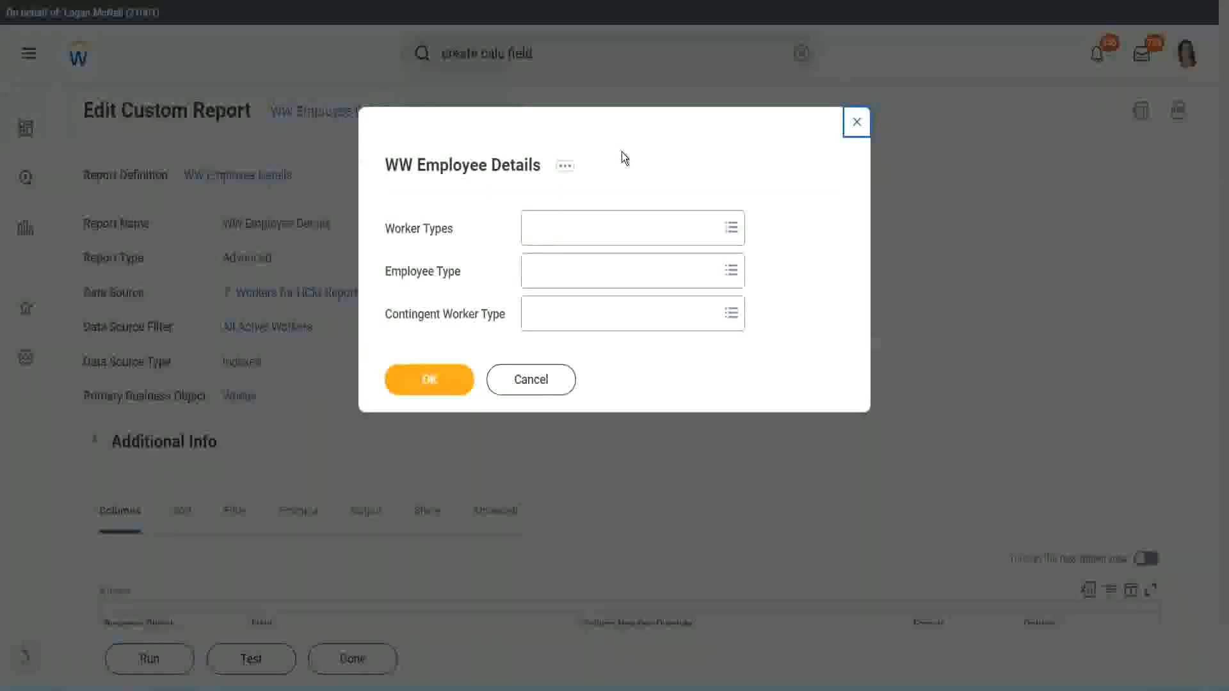
click(432, 379)
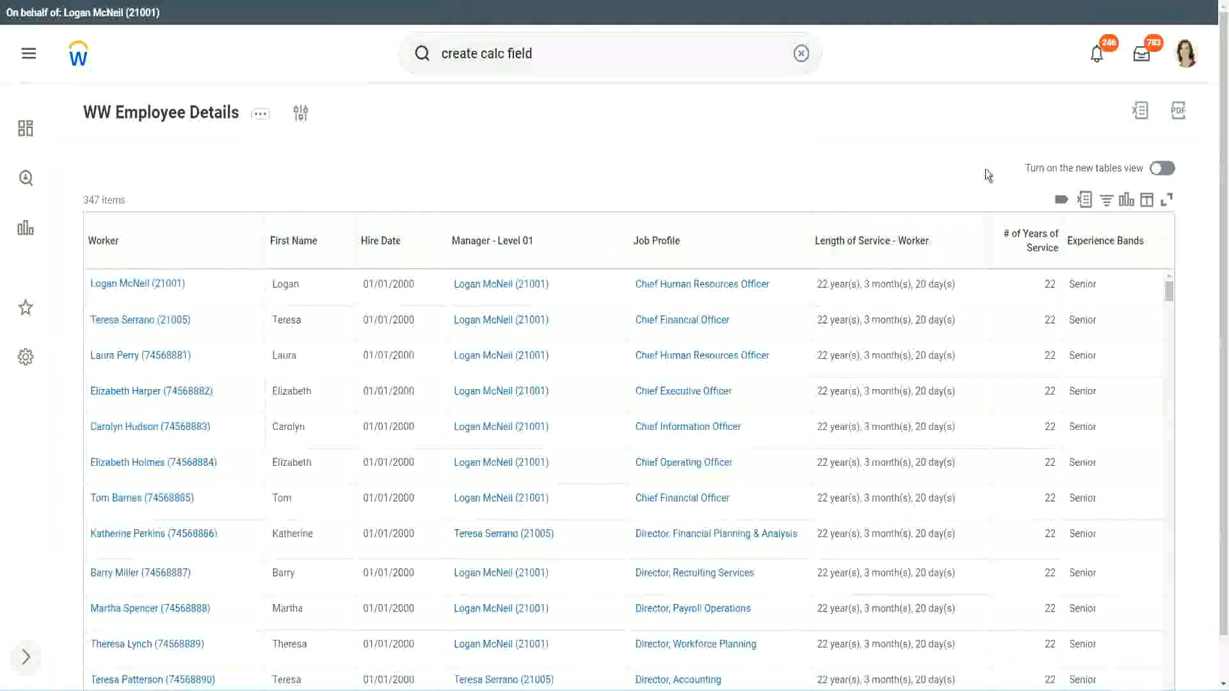
- Compare the first worker's years of service and experience band with the 16 - 30 years band definition in the Notepad++ notes
scroll(984, 170, down, 1)
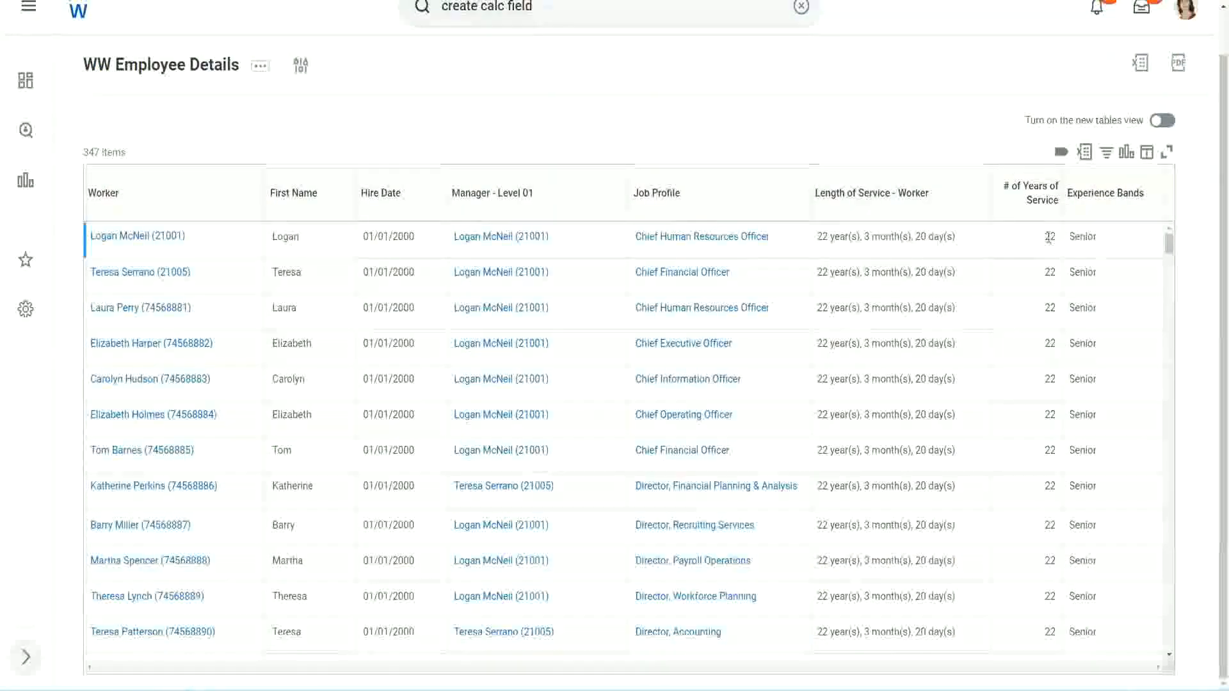
double_click(1051, 237)
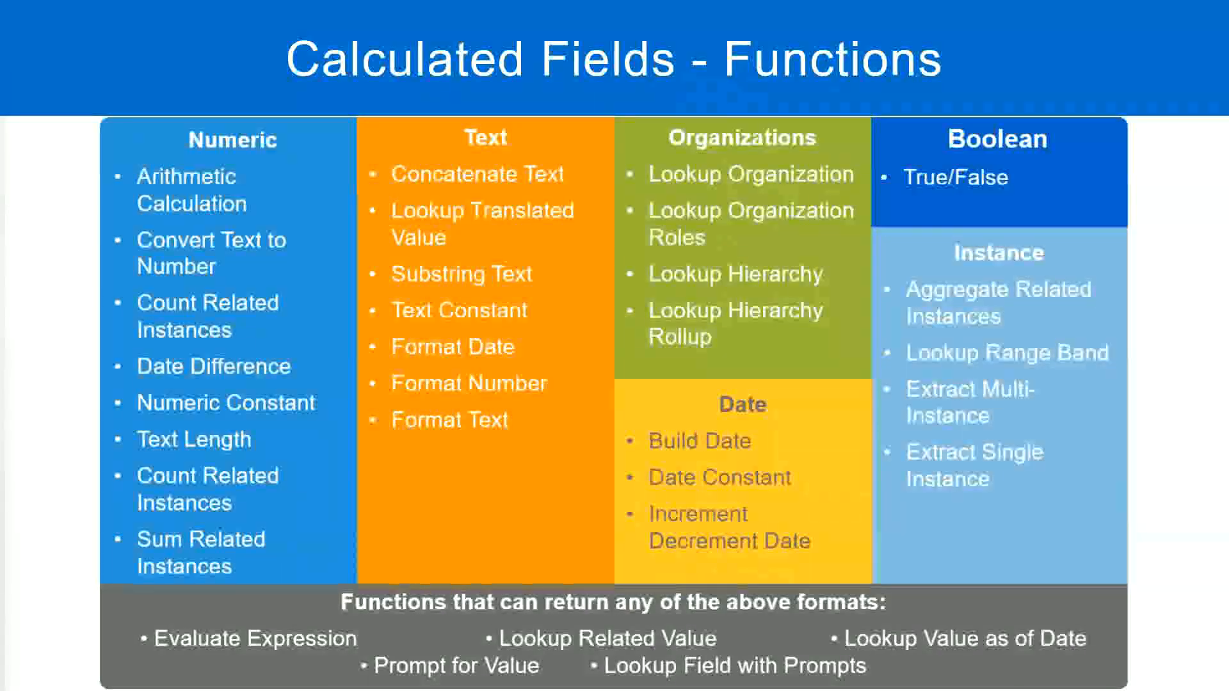
key(alt+Tab)
click(316, 224)
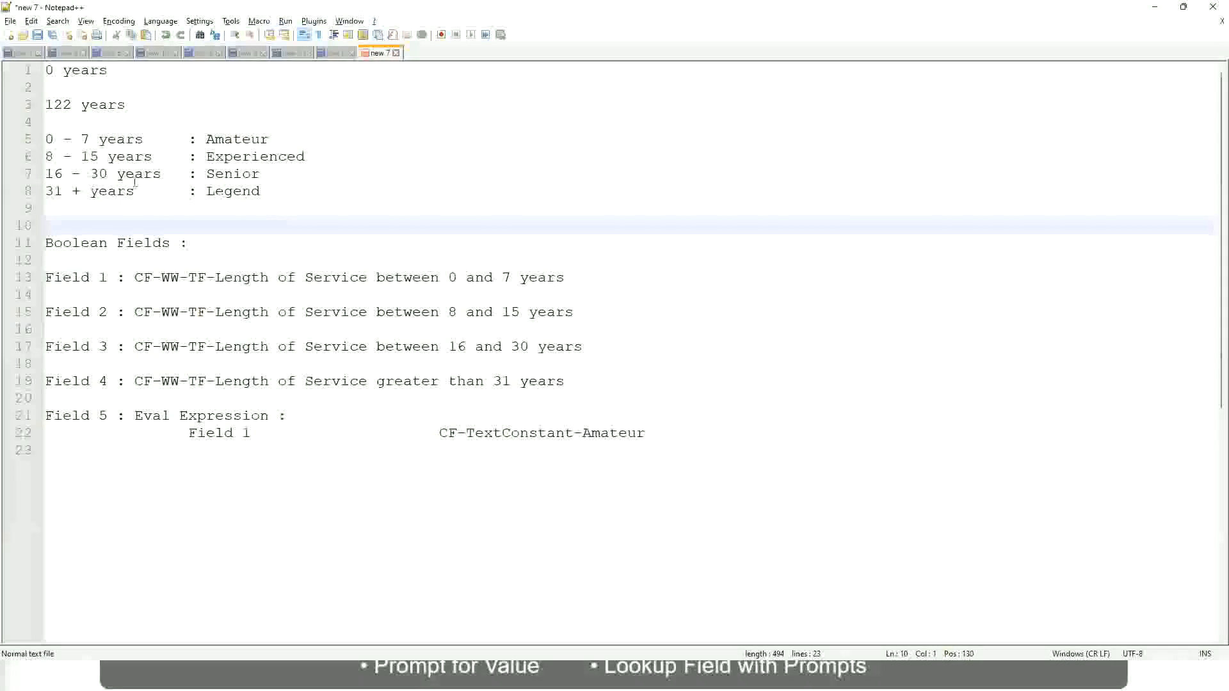
click(218, 172)
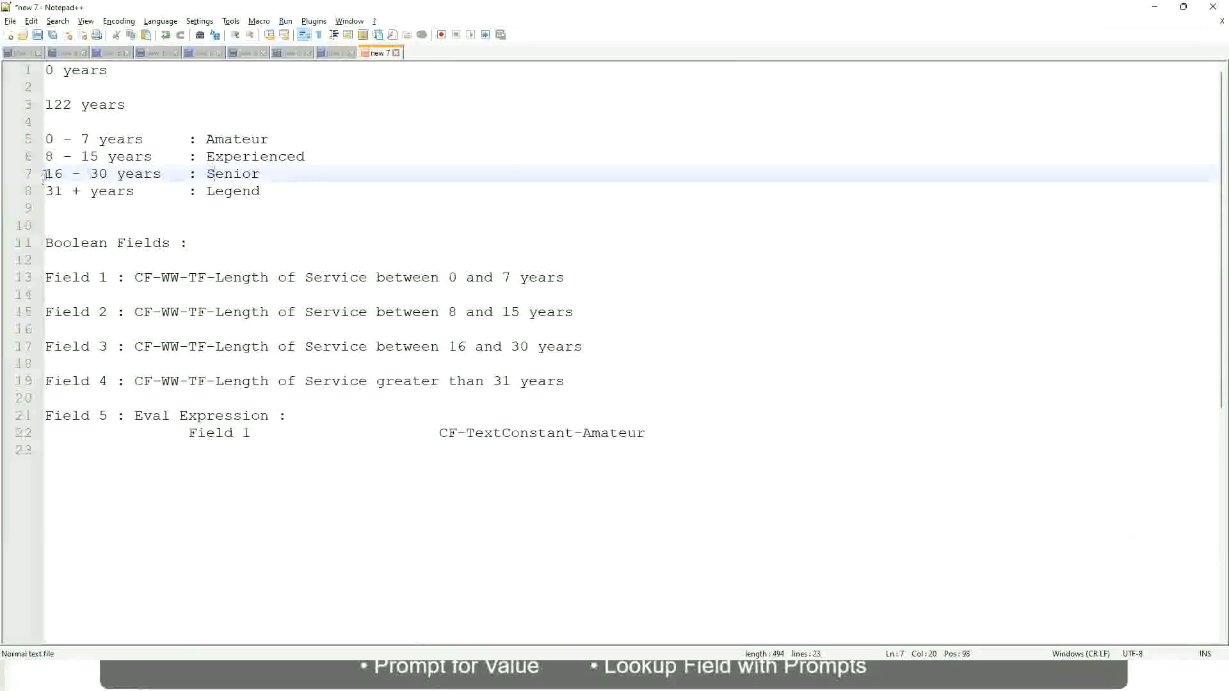
drag(43, 174, 119, 175)
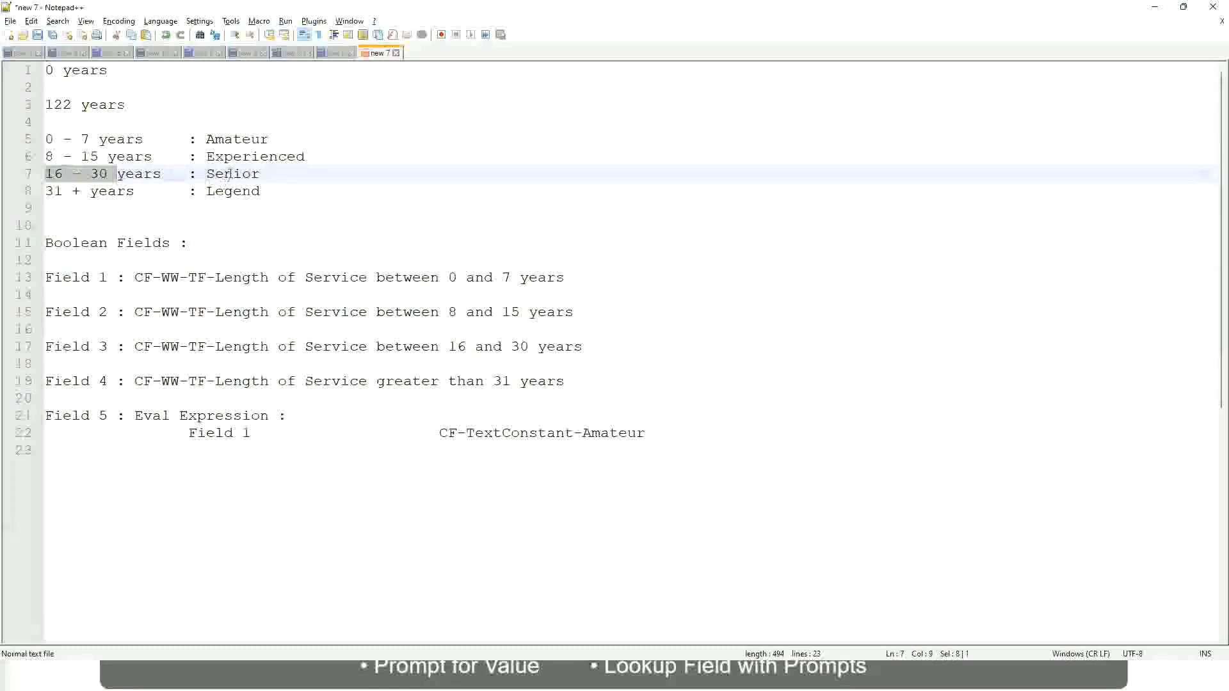
double_click(229, 174)
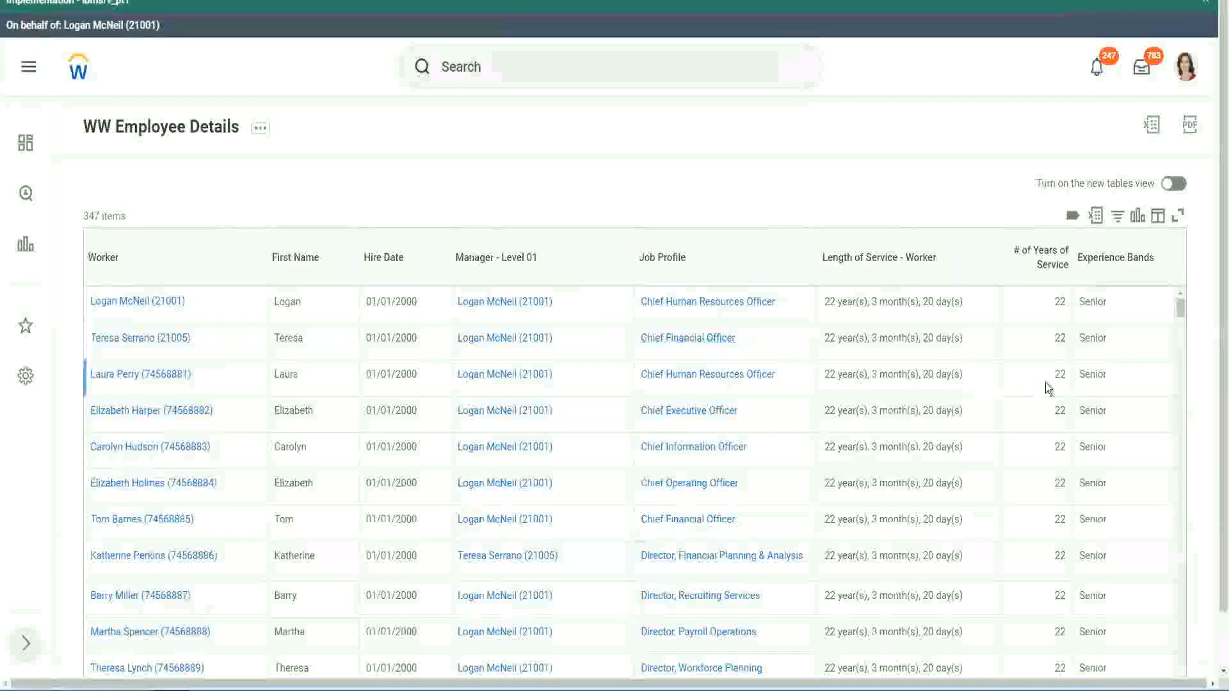
- Return to the Workday report output and check the Experience Bands values against the years of service down the rows
scroll(1046, 384, down, 2)
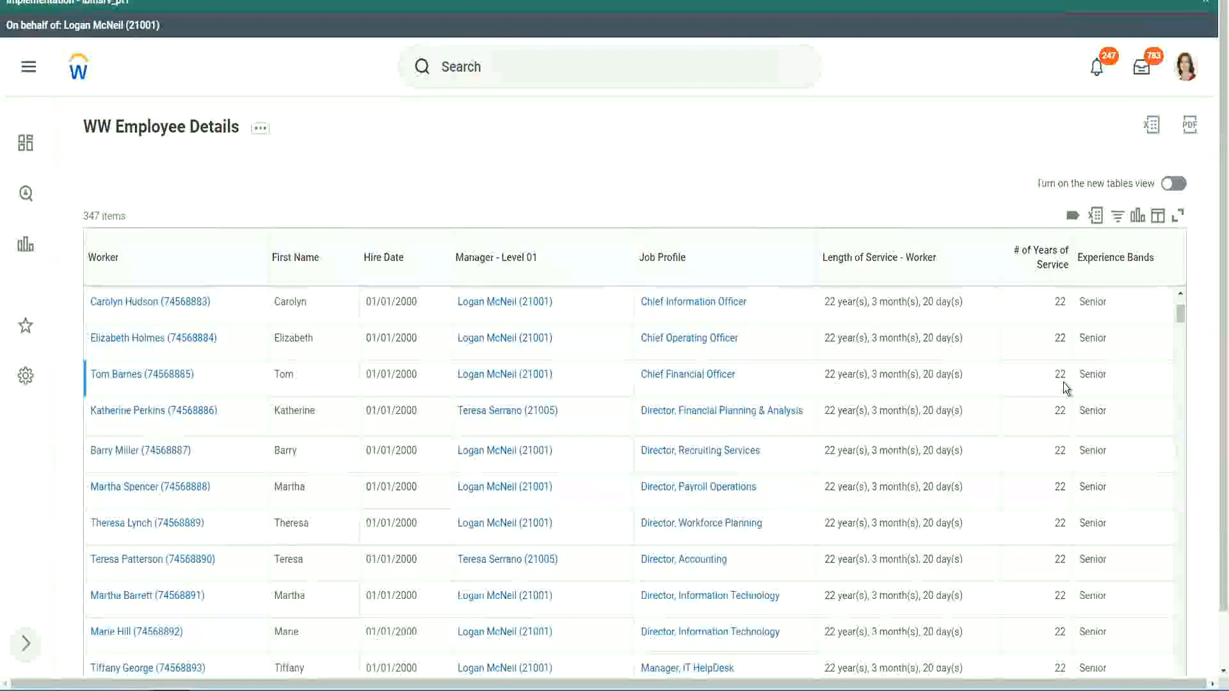
scroll(1062, 387, down, 5)
scroll(1070, 423, down, 5)
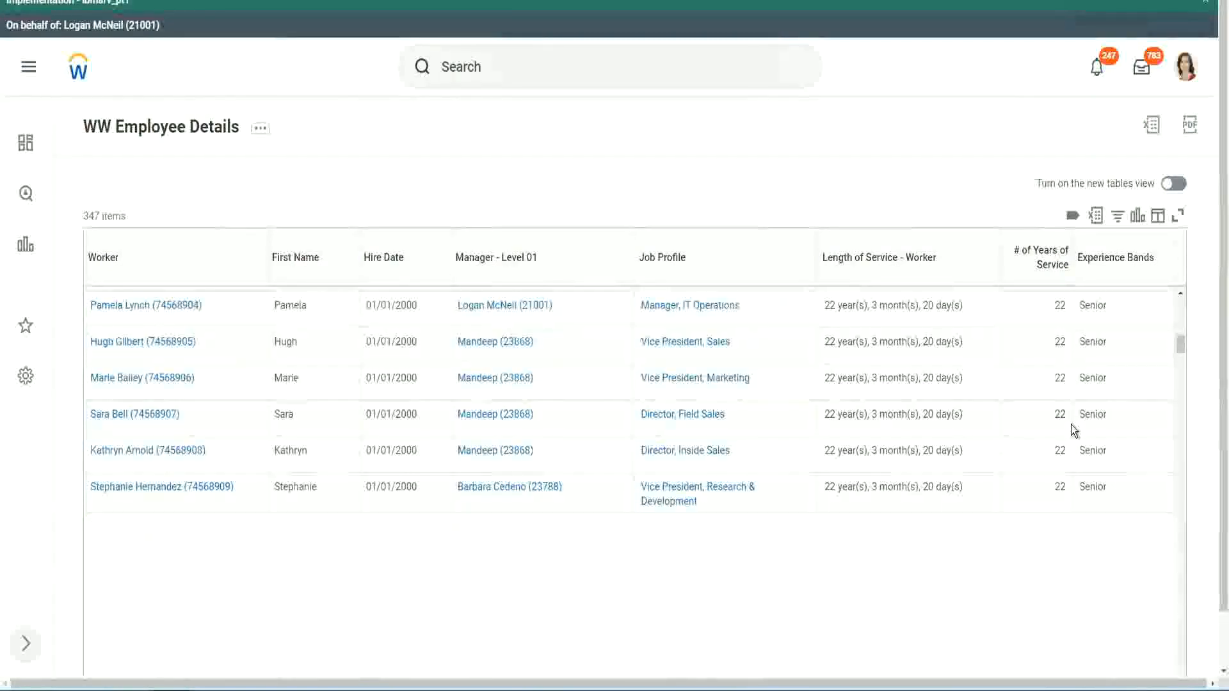
scroll(1070, 425, down, 5)
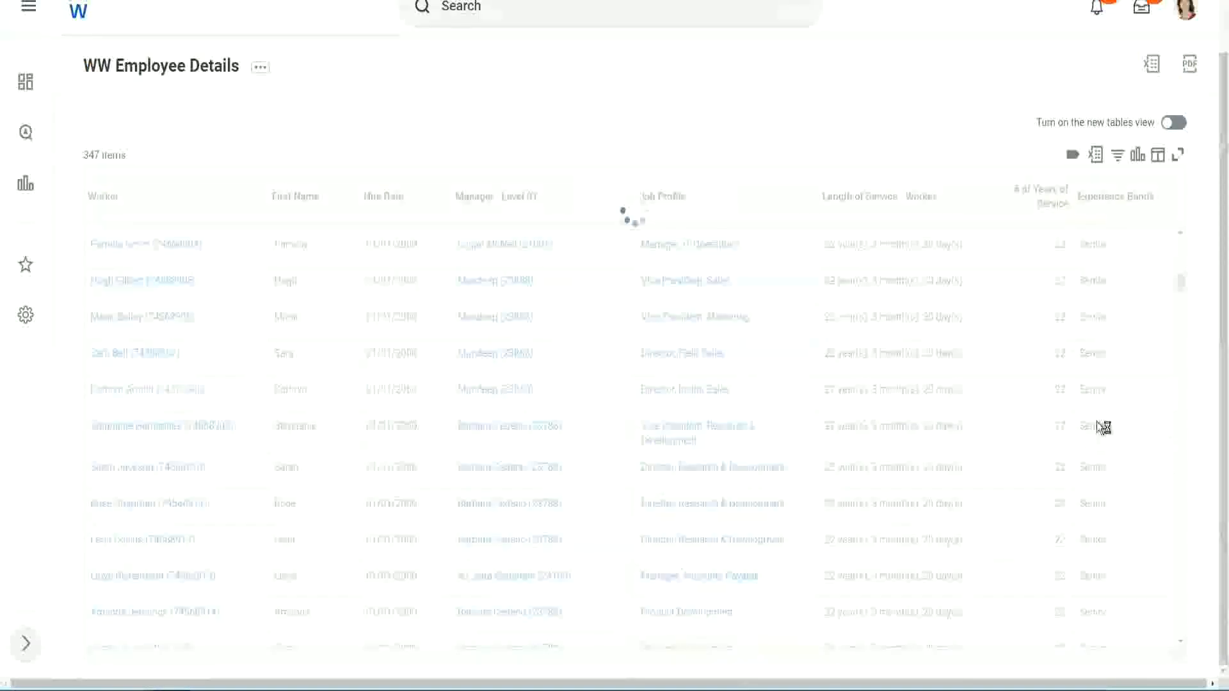
scroll(1139, 364, down, 5)
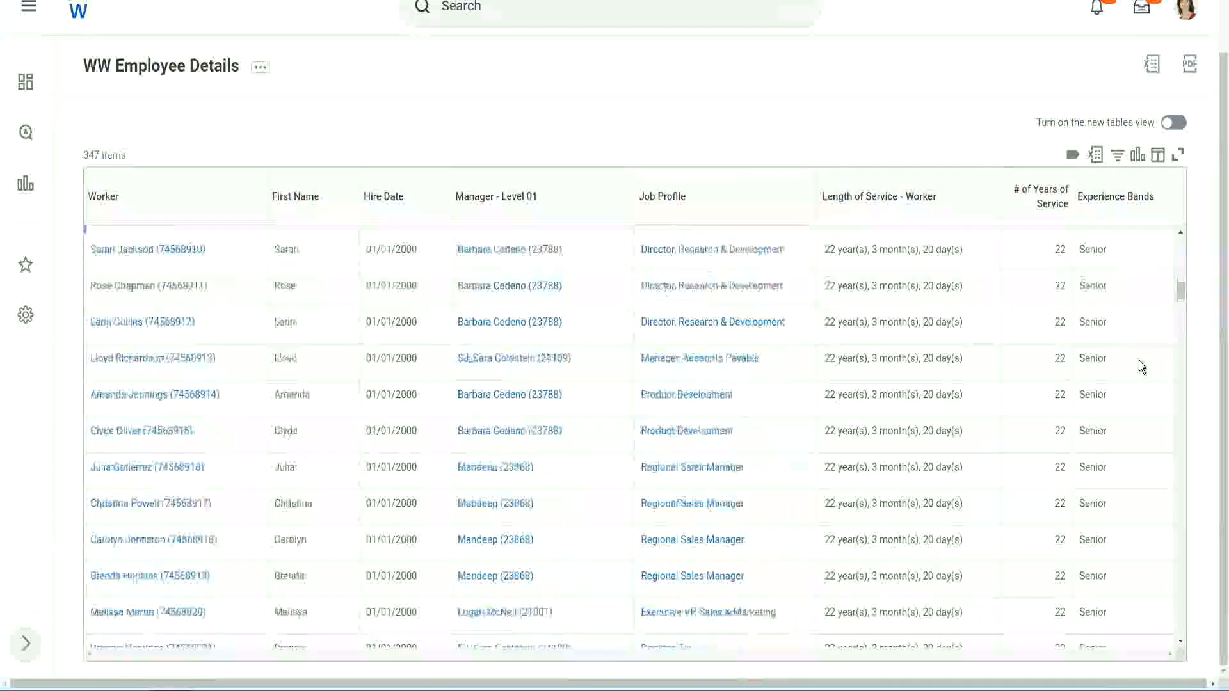
scroll(1138, 360, down, 3)
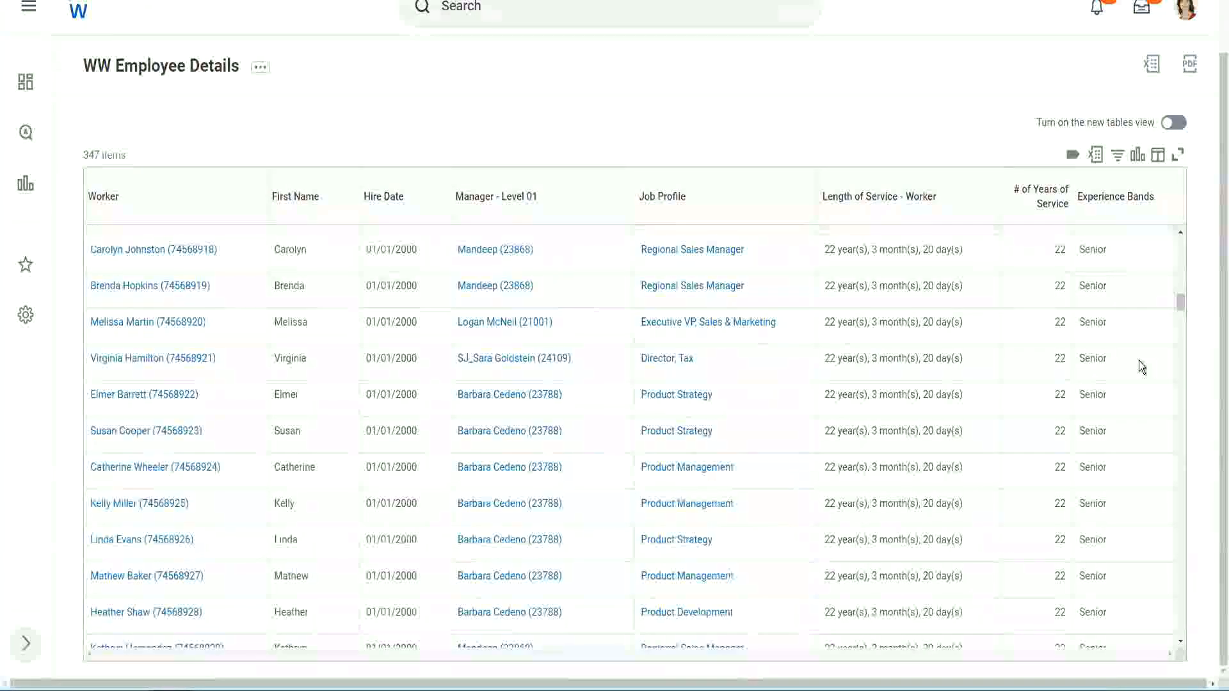
scroll(1138, 360, down, 5)
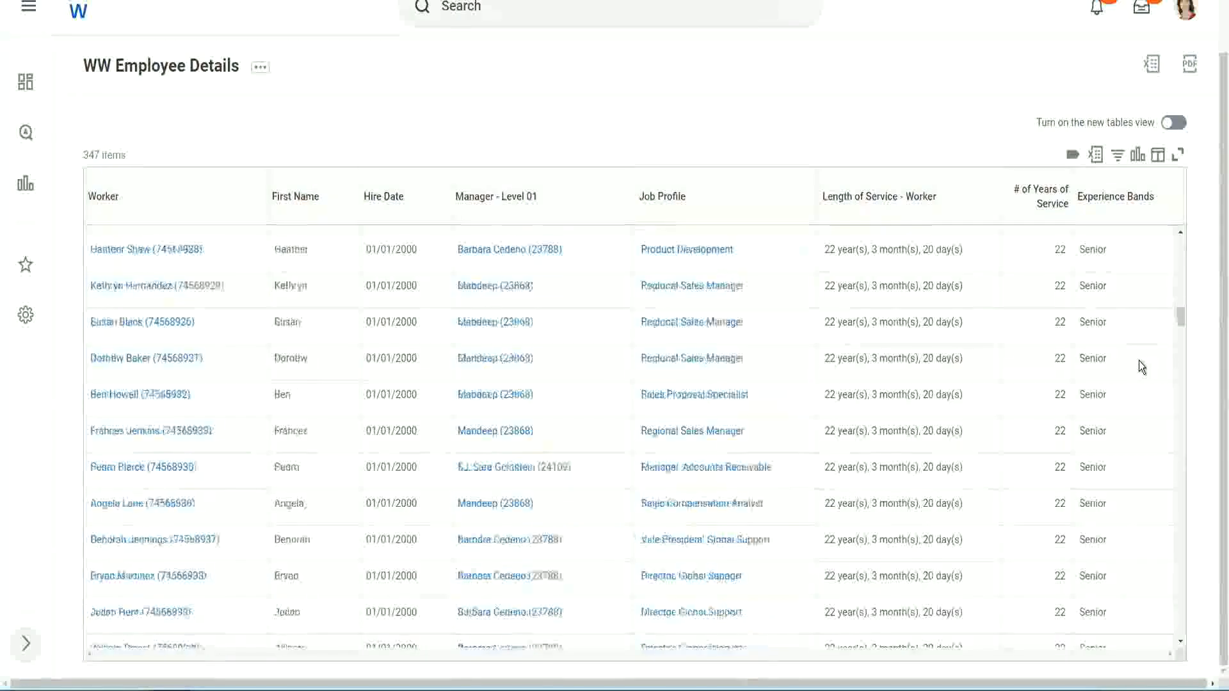
- Filter the Experience Bands column to values containing Amateur
click(1123, 209)
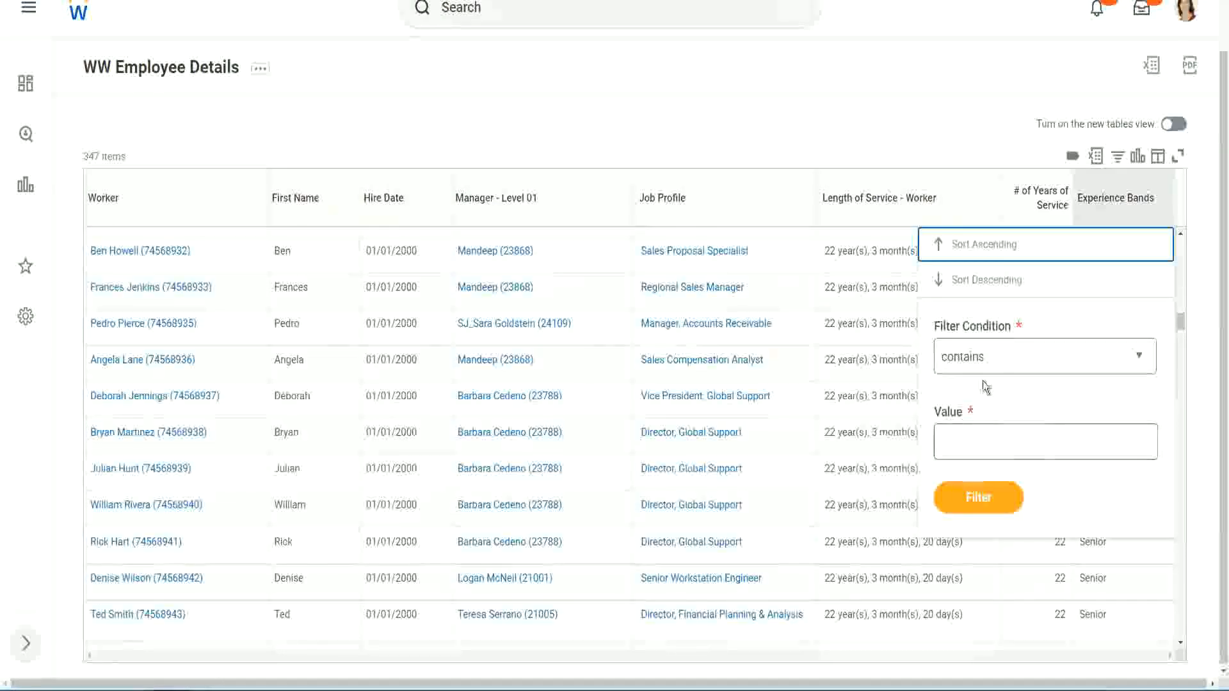
click(974, 430)
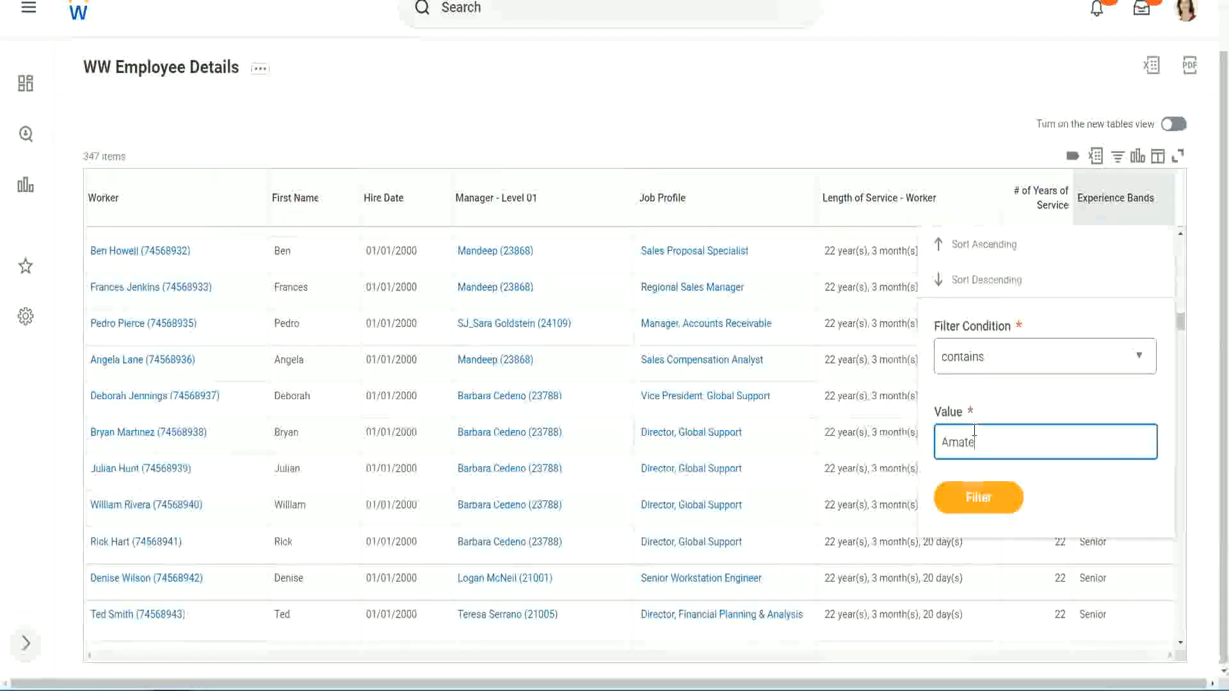
text(Amateur)
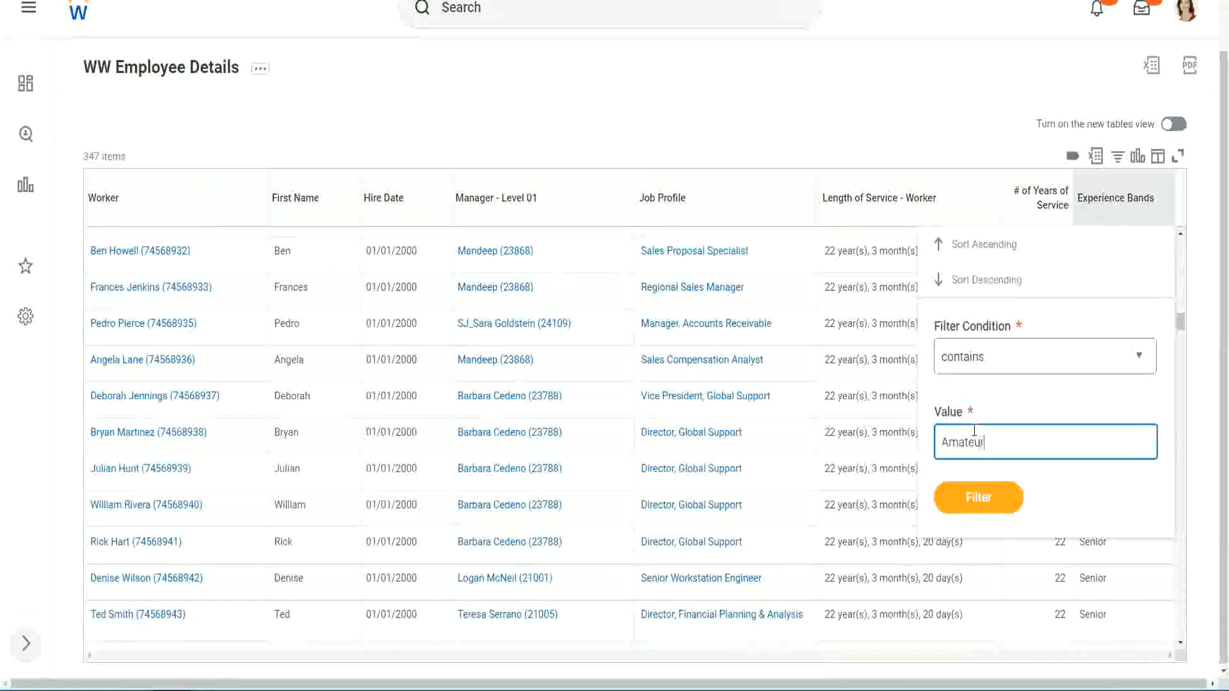
click(970, 506)
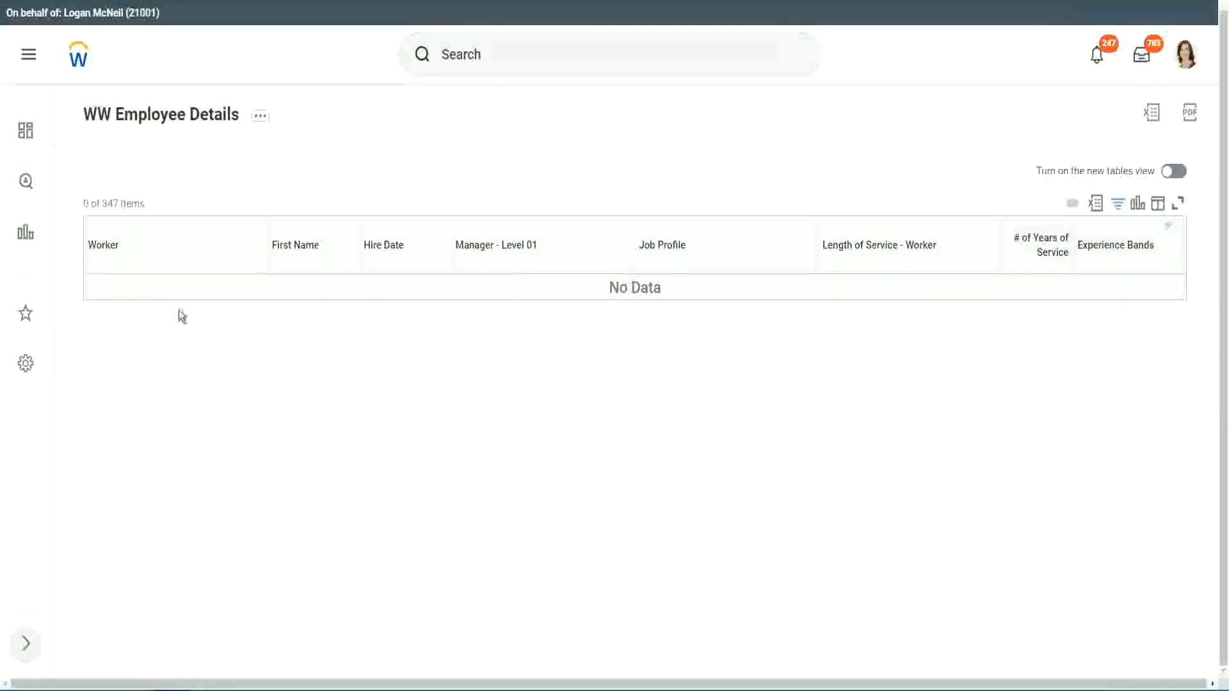
- Change the Experience Bands column filter to values containing Legend
click(1110, 246)
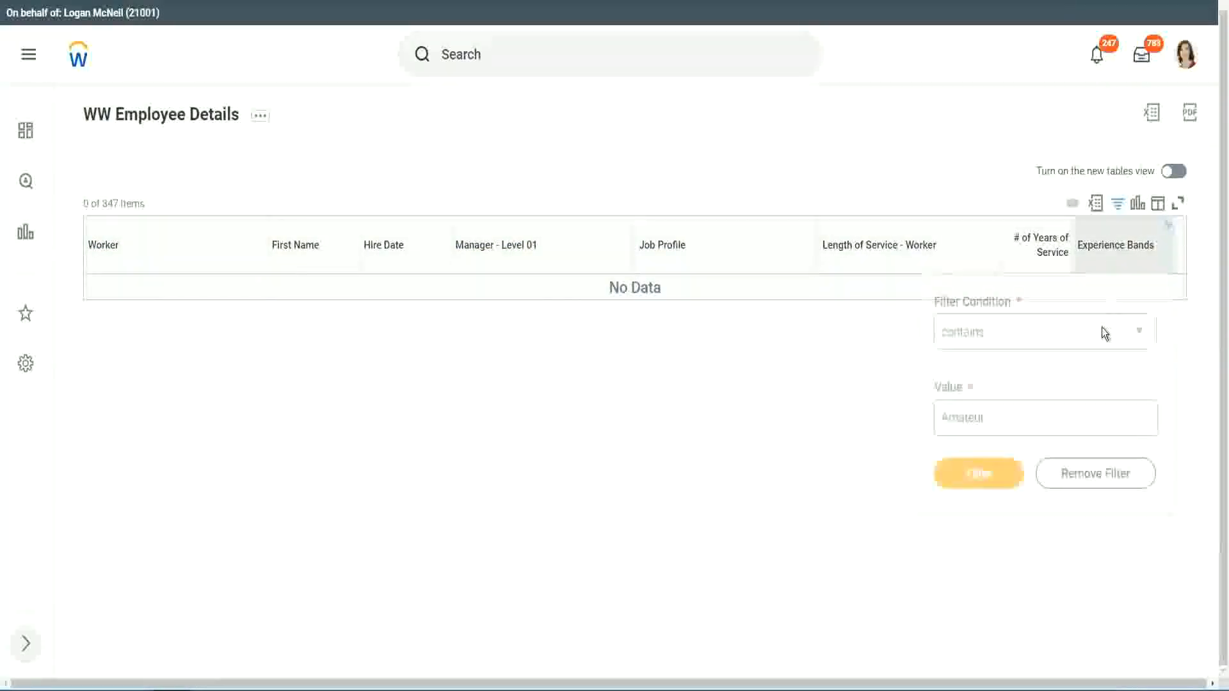
click(993, 415)
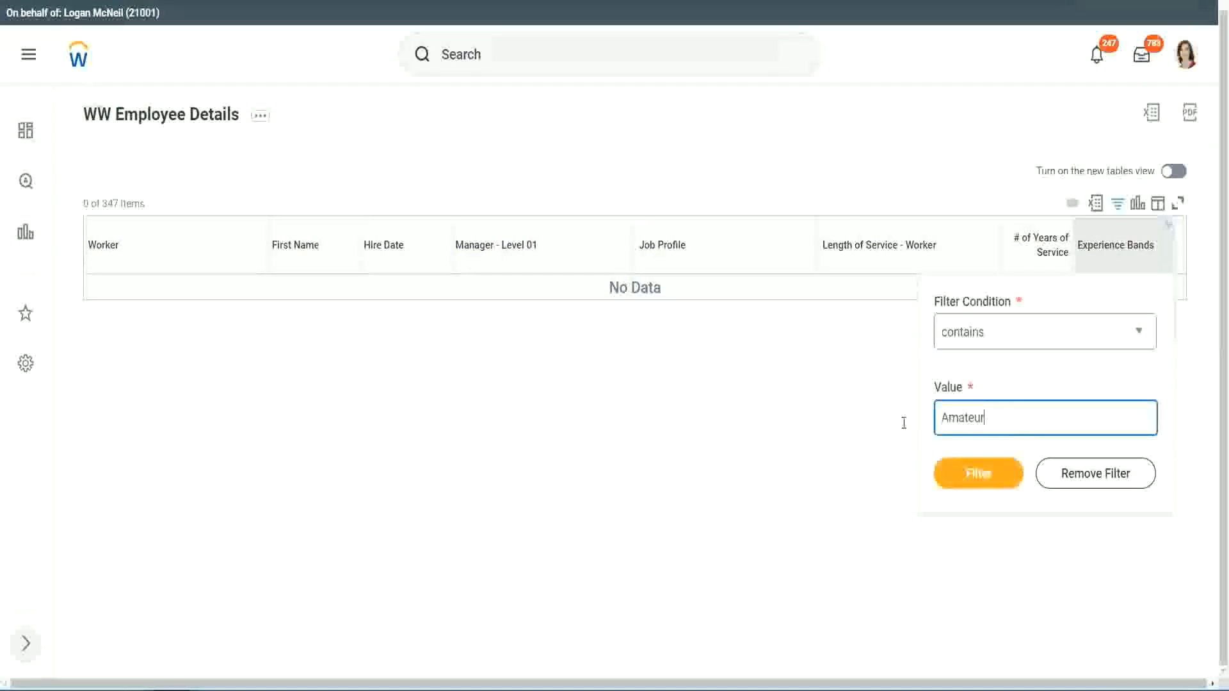
drag(904, 422, 878, 419)
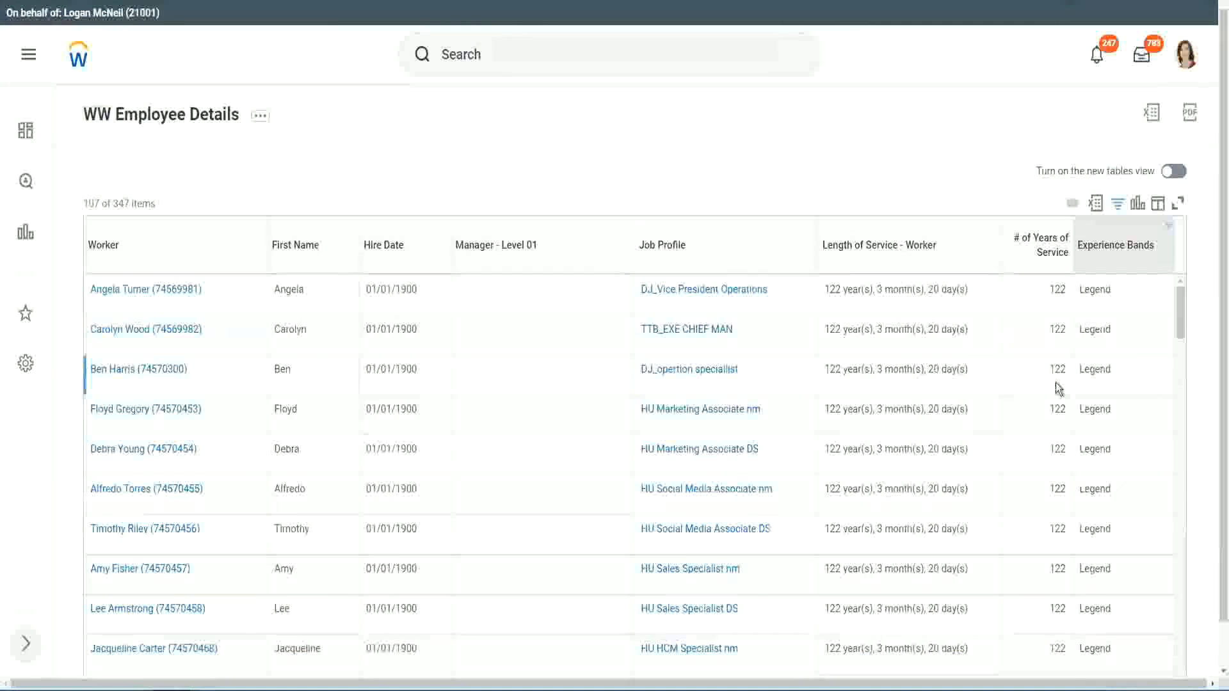
- Examine the hire dates and years of service of the workers in the Legend band down to the last row
scroll(1055, 383, down, 15)
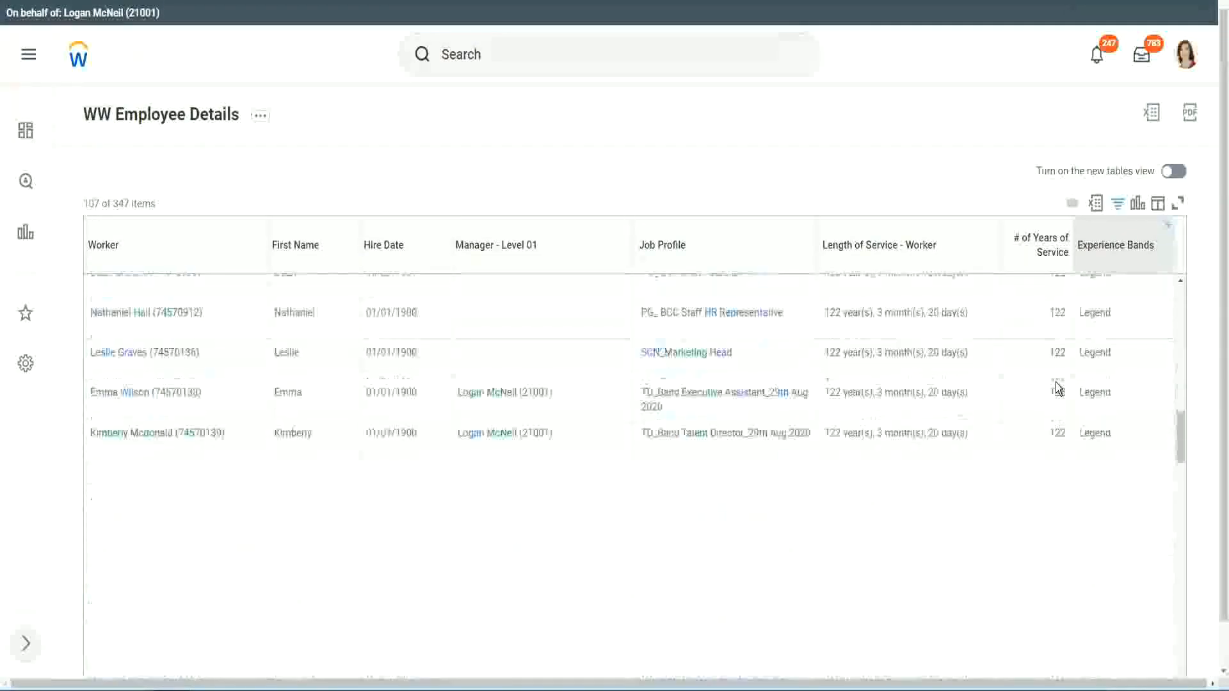
scroll(1055, 382, down, 2)
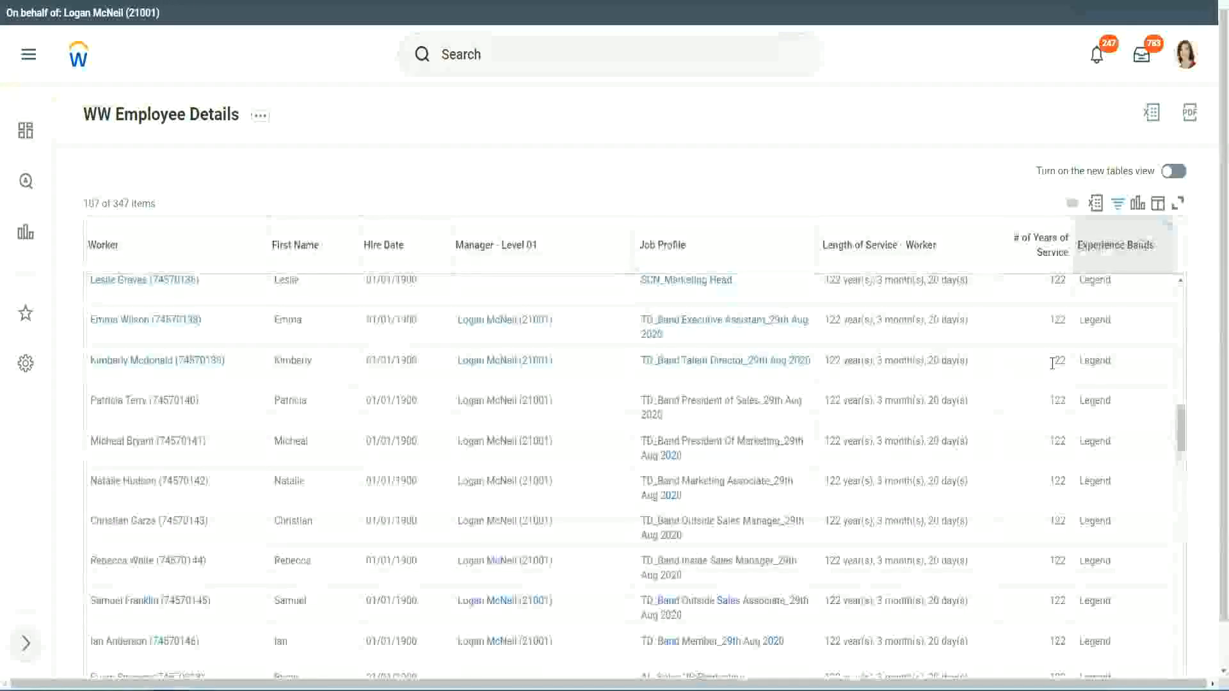
scroll(1053, 366, down, 15)
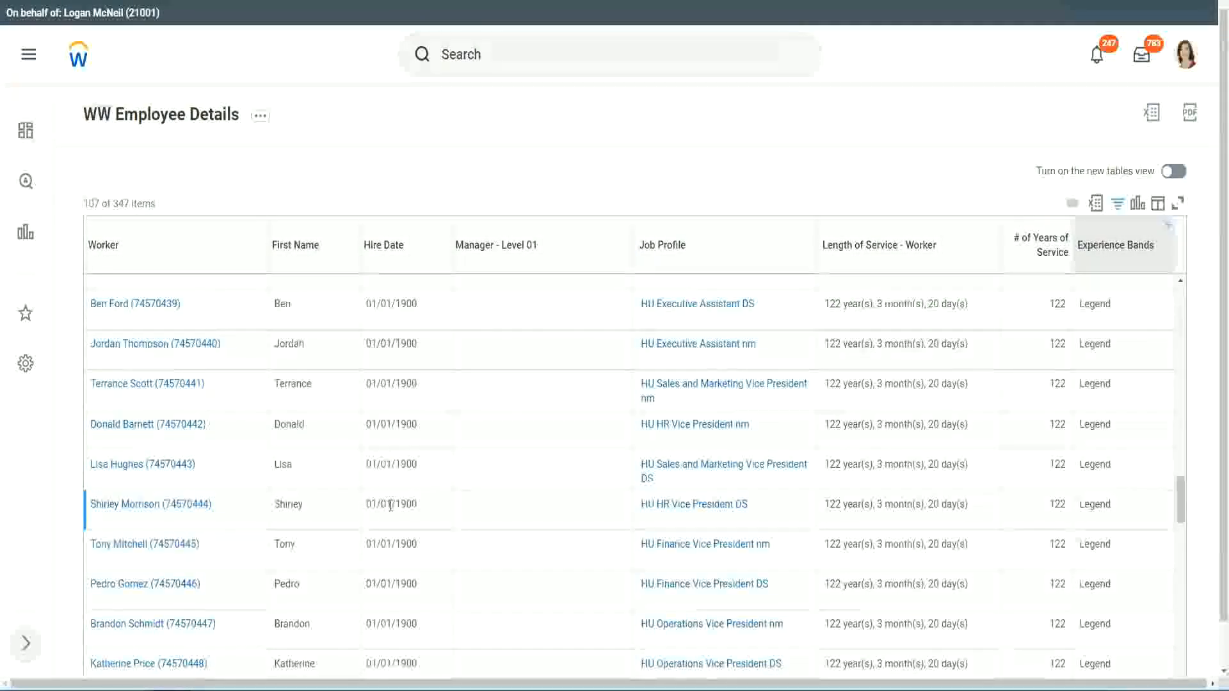
double_click(397, 501)
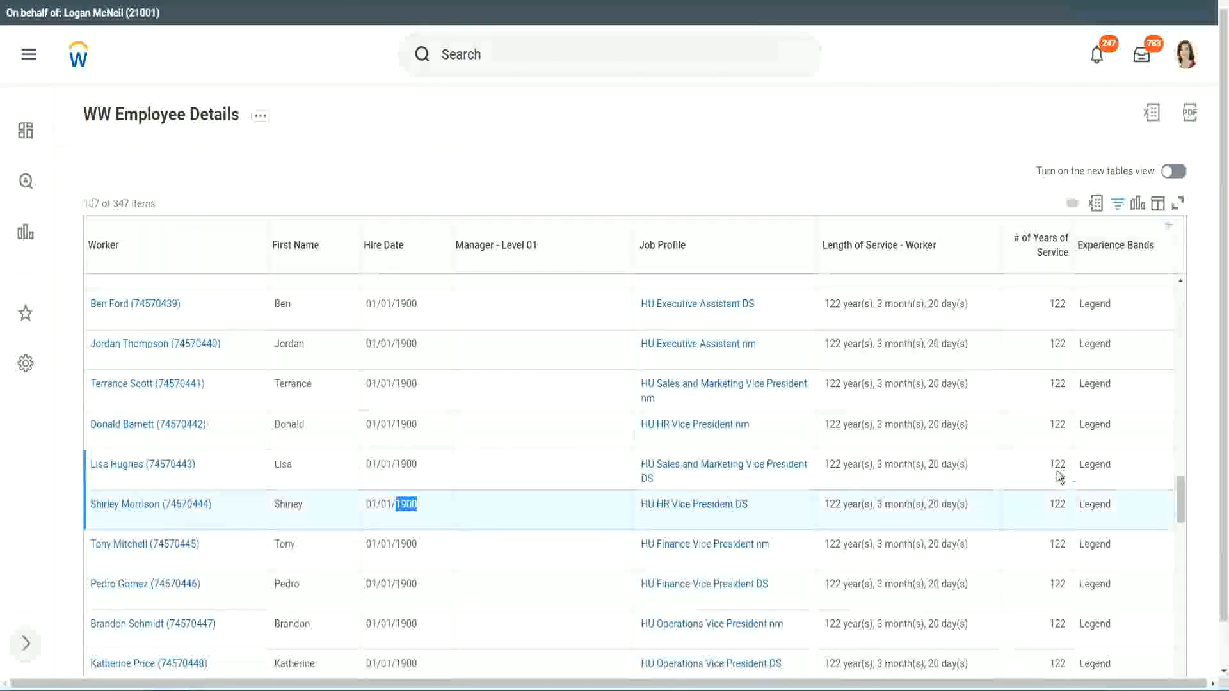
scroll(1052, 473, down, 2)
scroll(1044, 481, down, 3)
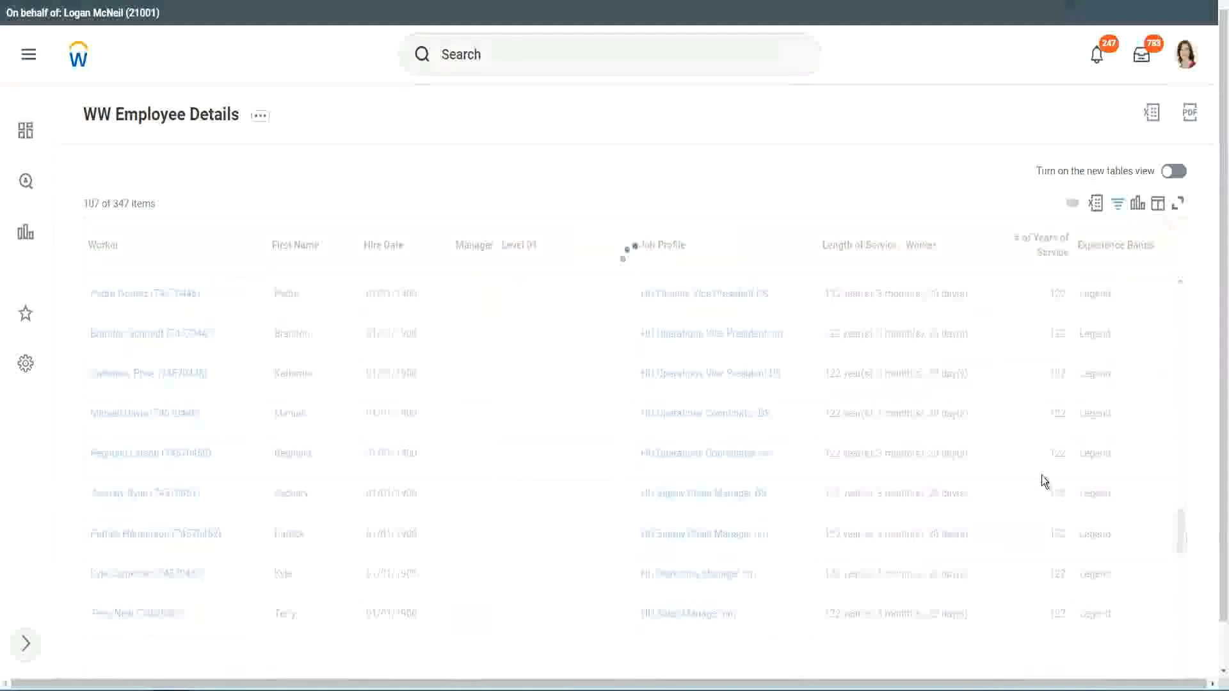
scroll(1042, 474, down, 10)
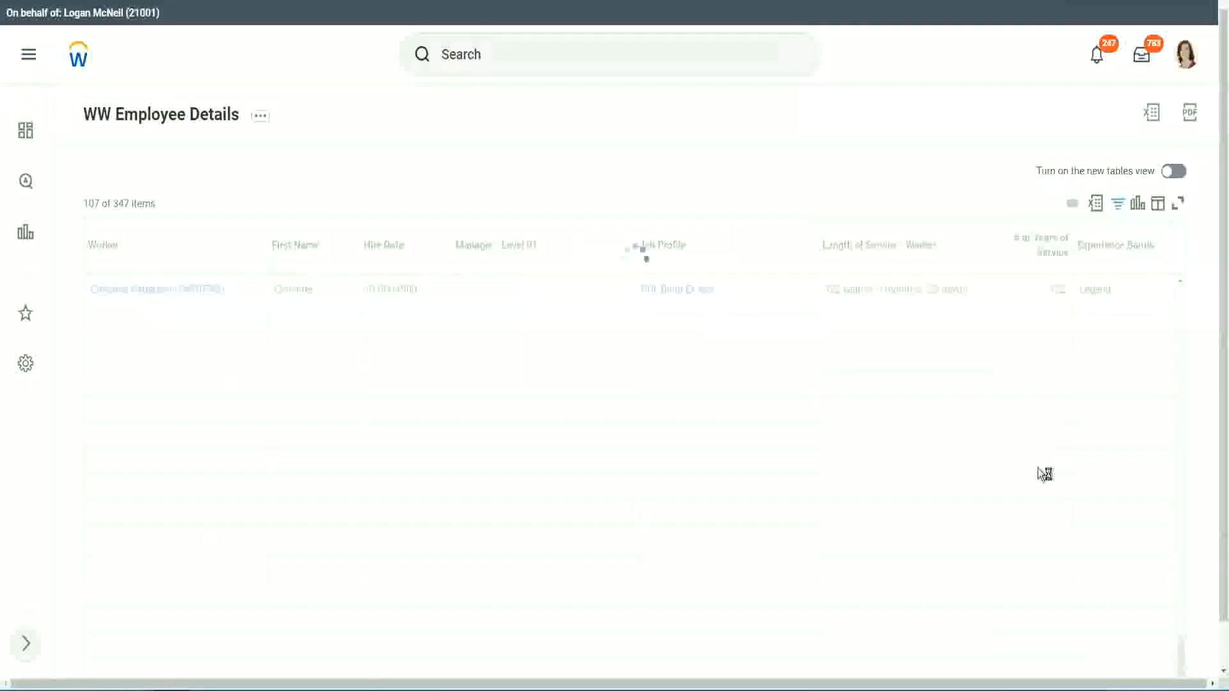
scroll(1024, 421, down, 5)
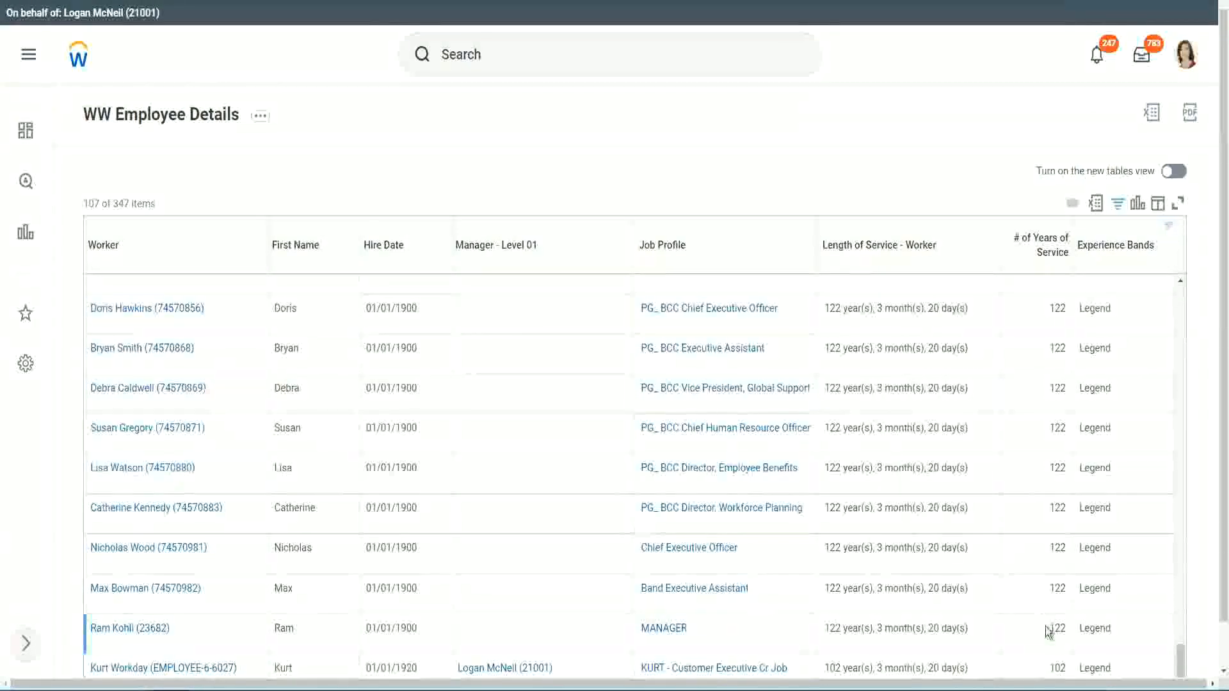
double_click(1056, 665)
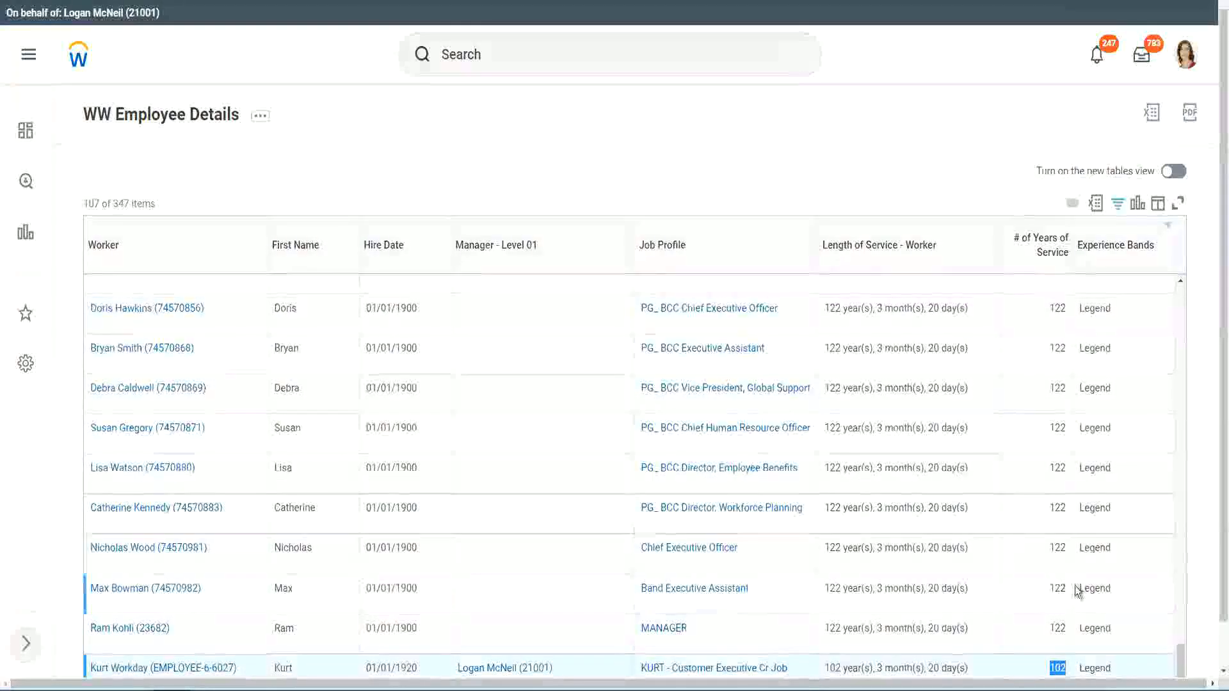
drag(1057, 547, 1066, 548)
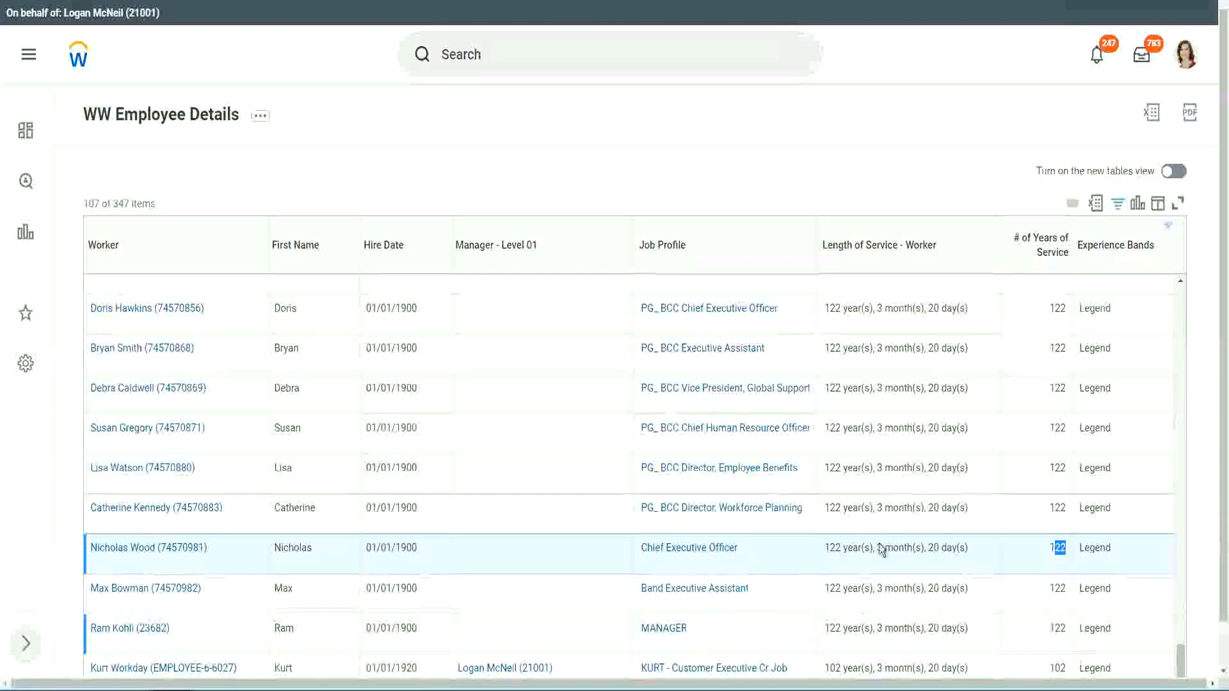
click(1031, 510)
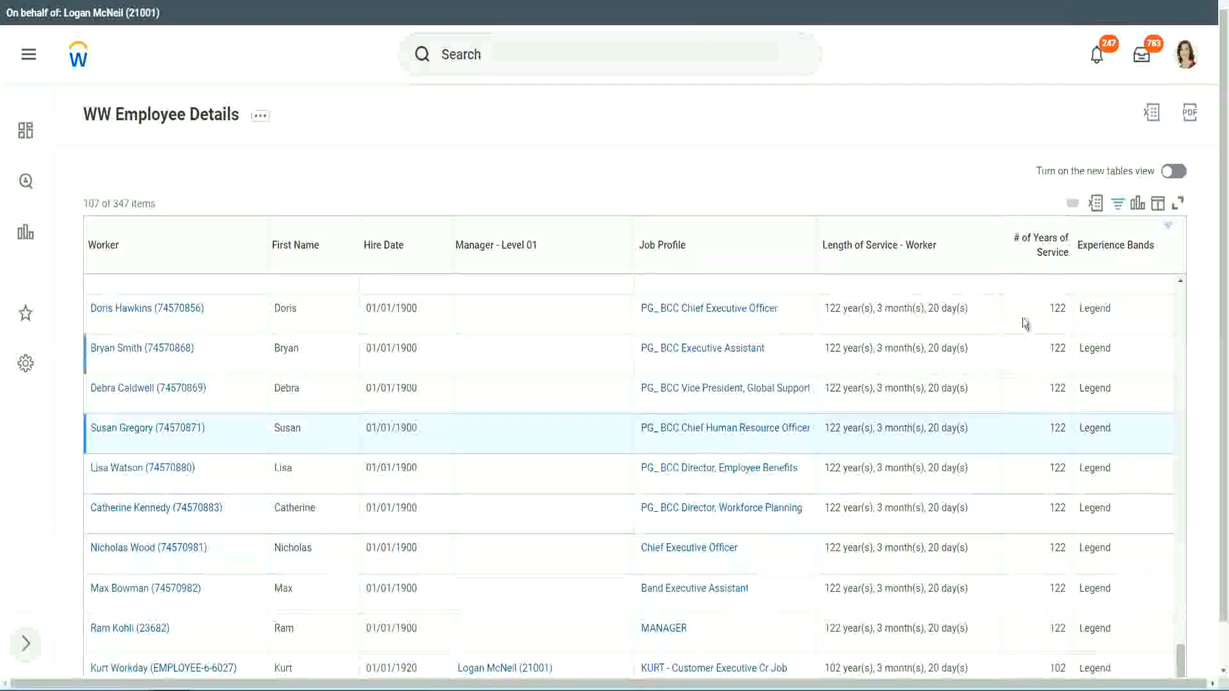
- Change the Experience Bands column filter to values containing Experienced
click(1123, 252)
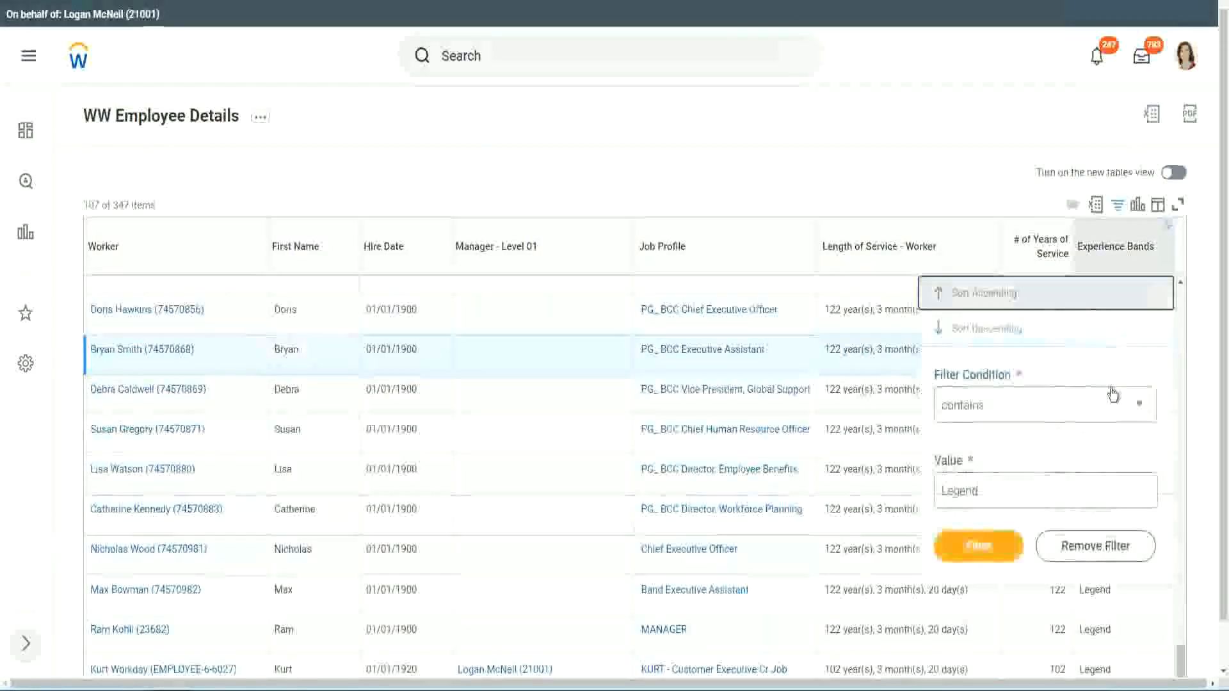
click(1005, 490)
double_click(971, 477)
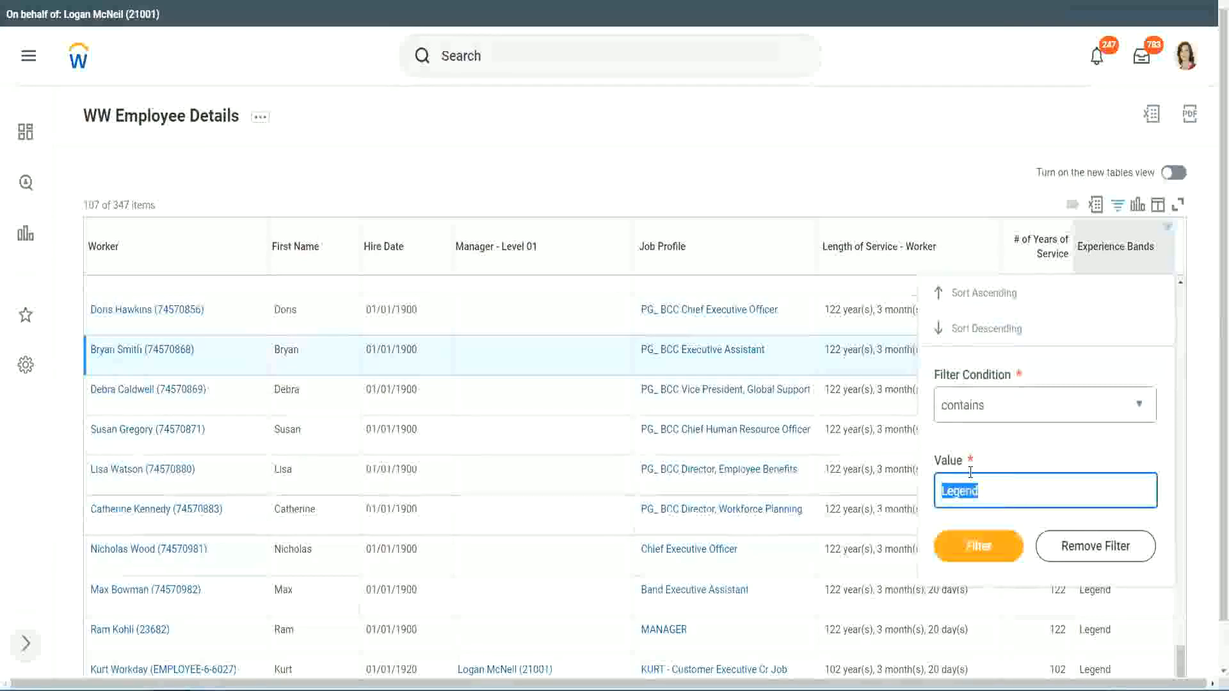
text(Ex)
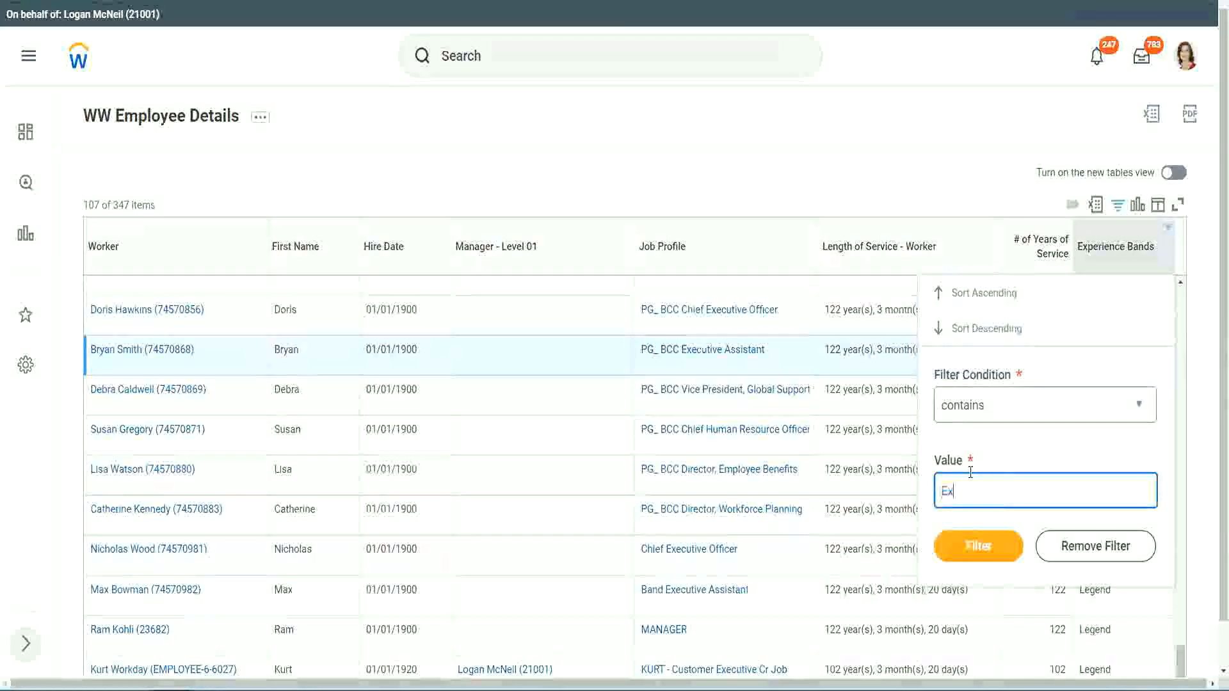
text(pe)
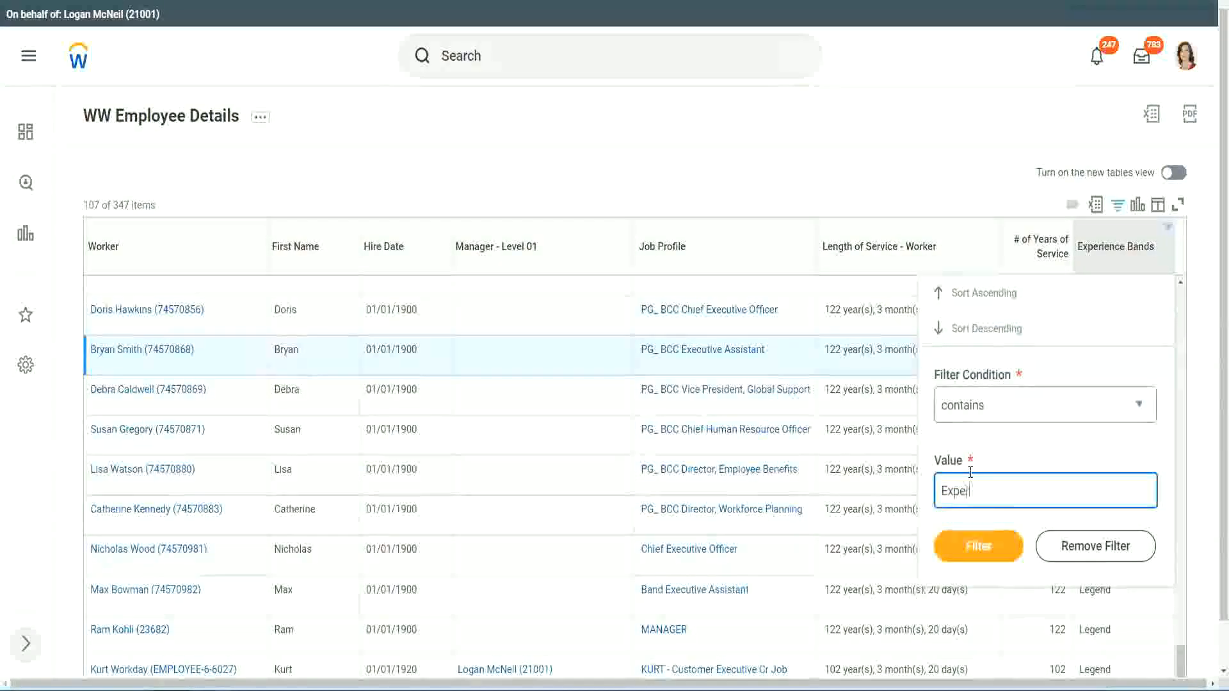
text(rienced)
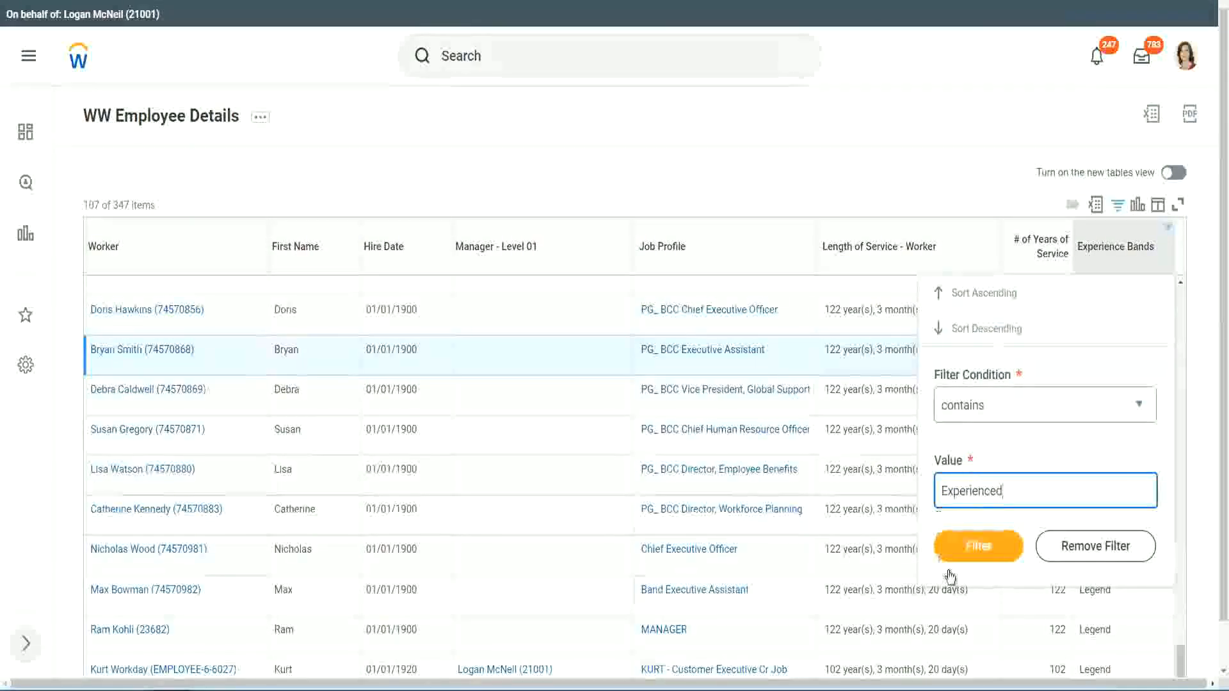
click(986, 545)
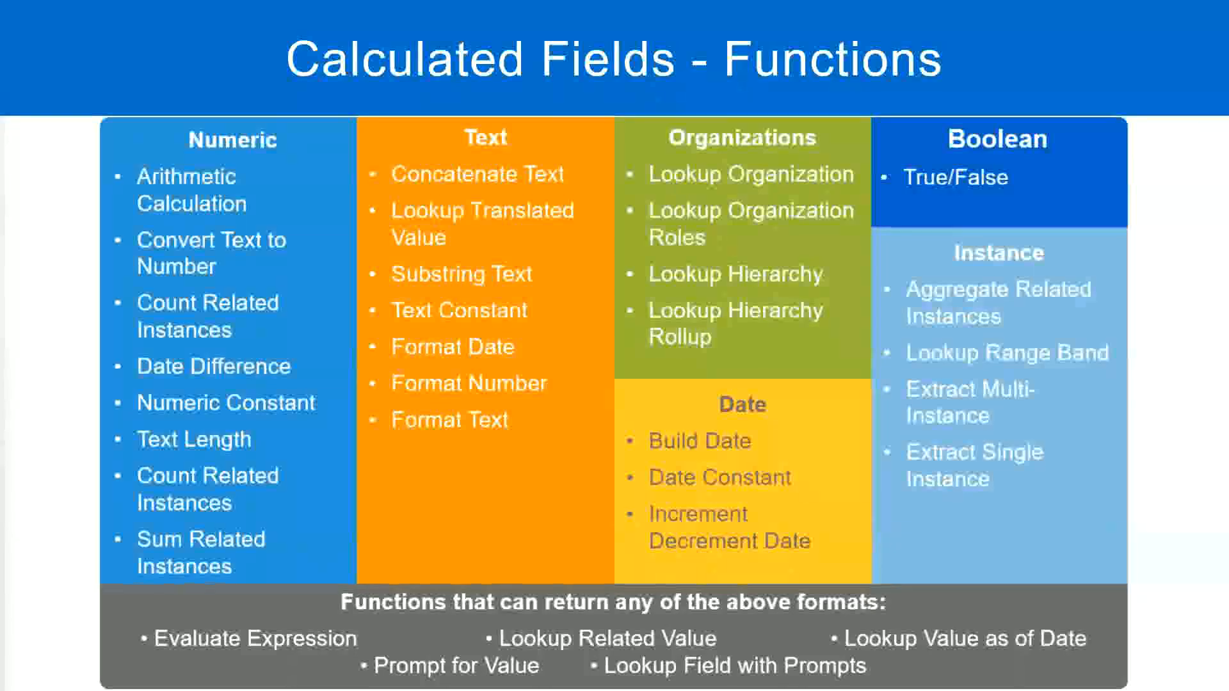
- Switch to the Notepad++ notes and check the year range defined for the Experienced band
key(alt+Tab)
click(114, 158)
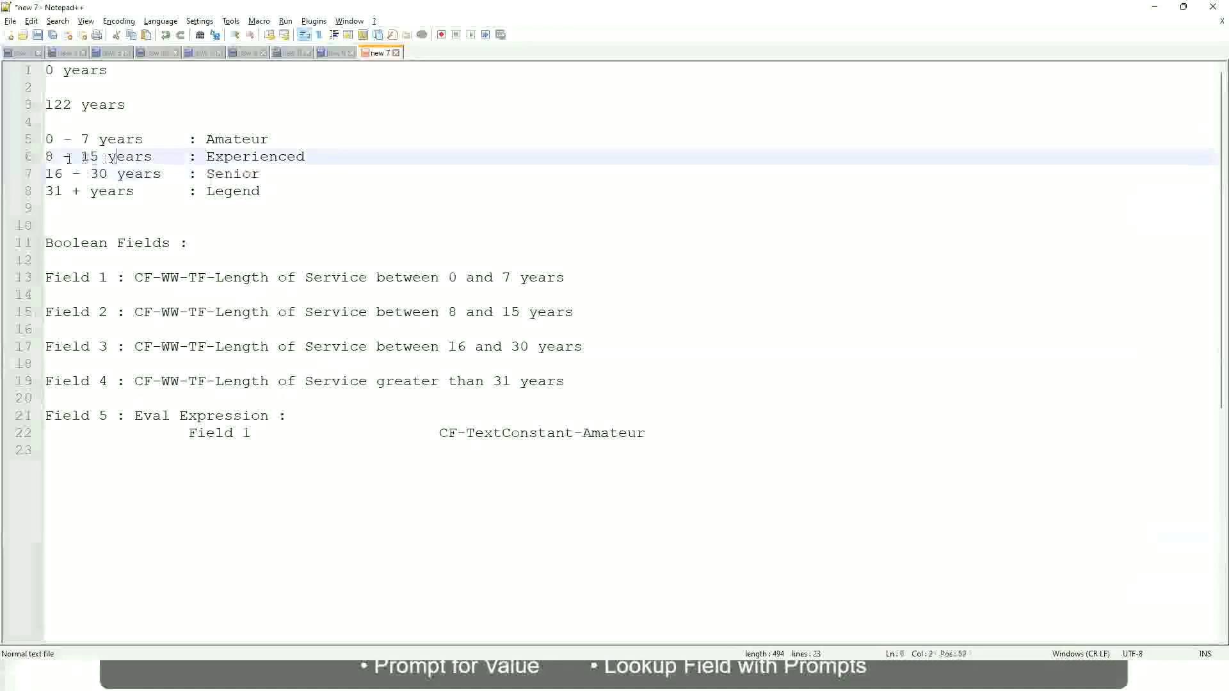
drag(54, 158, 95, 158)
click(104, 157)
click(142, 157)
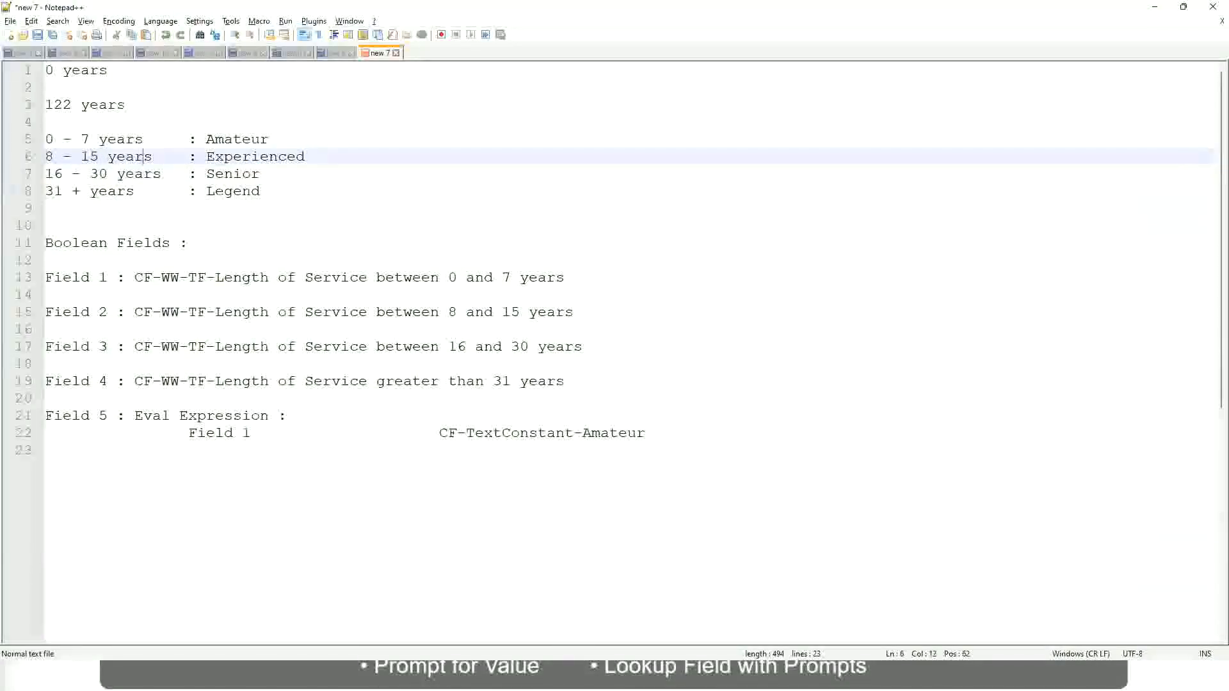
- Return to the Workday report output and check the years of service of the workers in the Experienced band down the rows
key(alt+Tab)
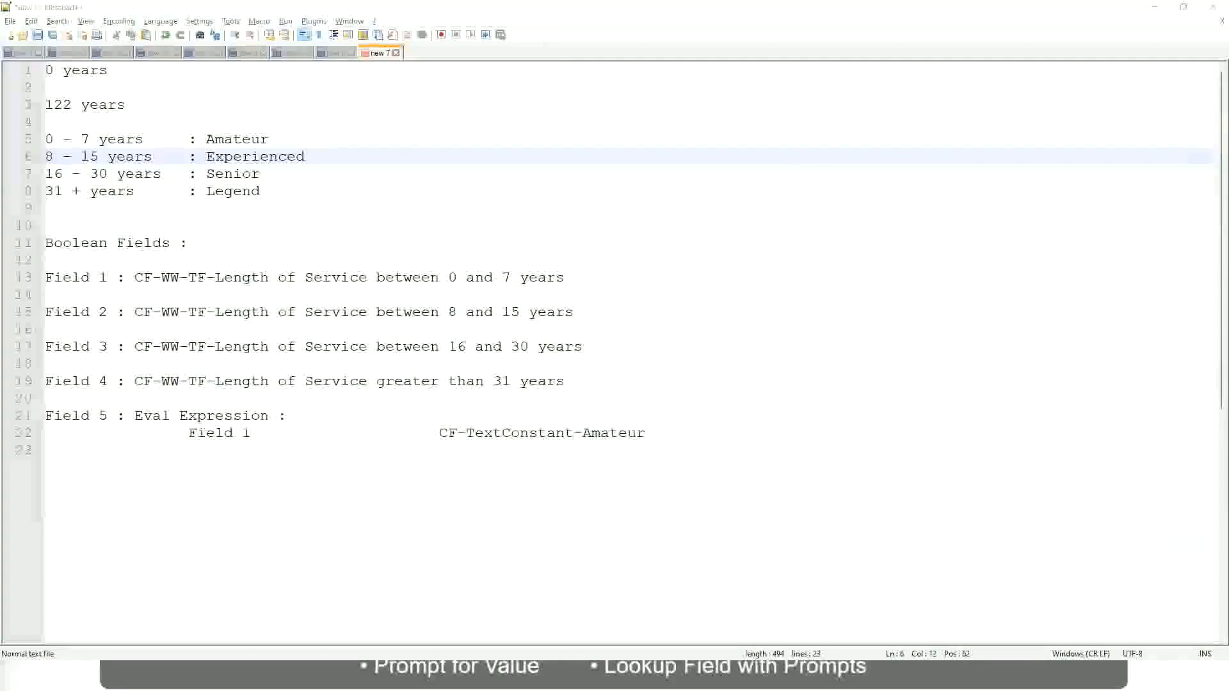
key(alt+Tab)
scroll(1064, 474, down, 2)
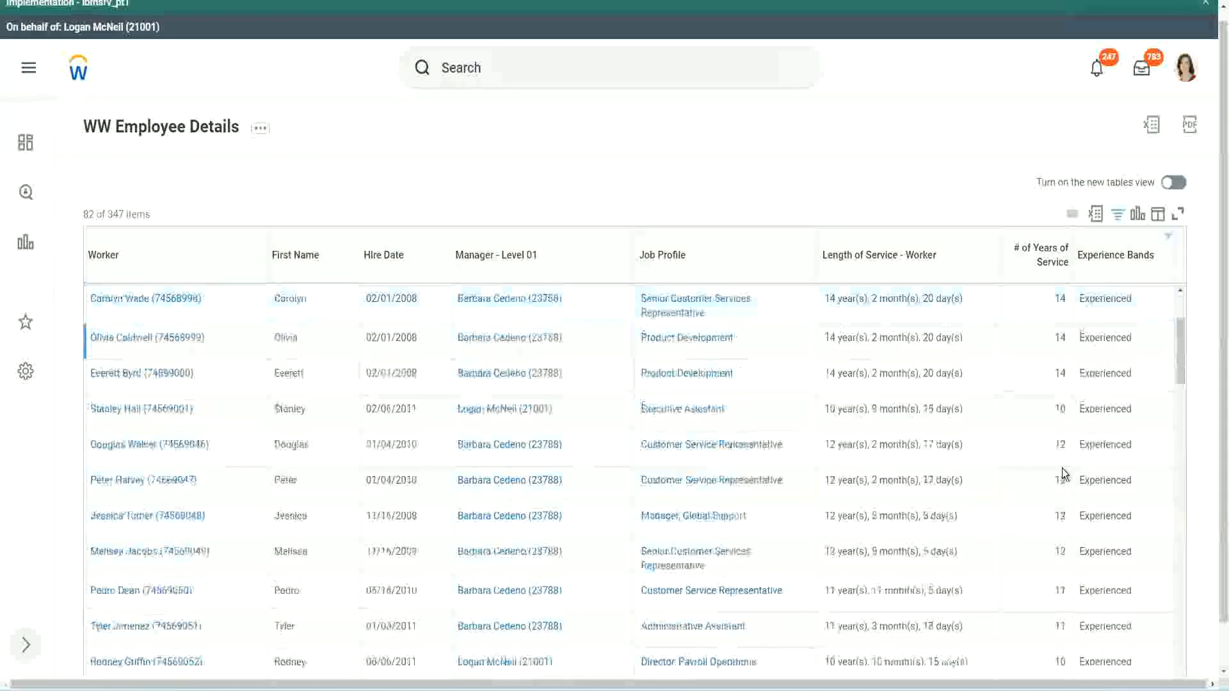
scroll(1062, 474, down, 2)
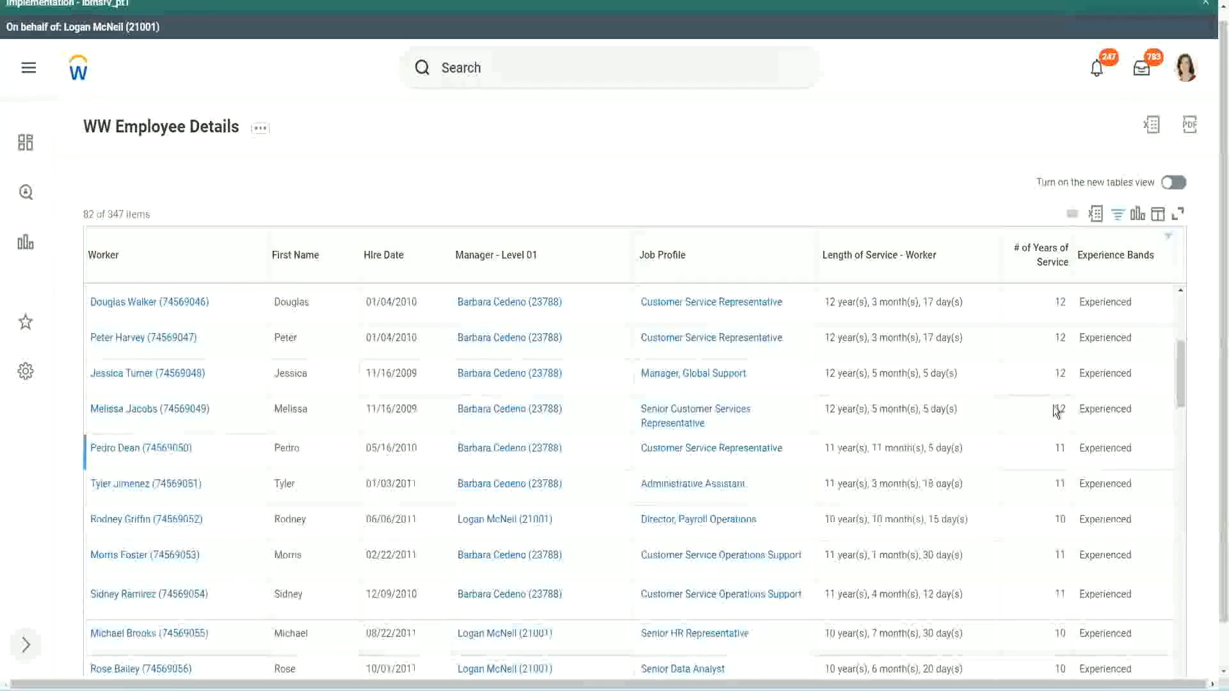
double_click(1088, 337)
scroll(1054, 480, down, 2)
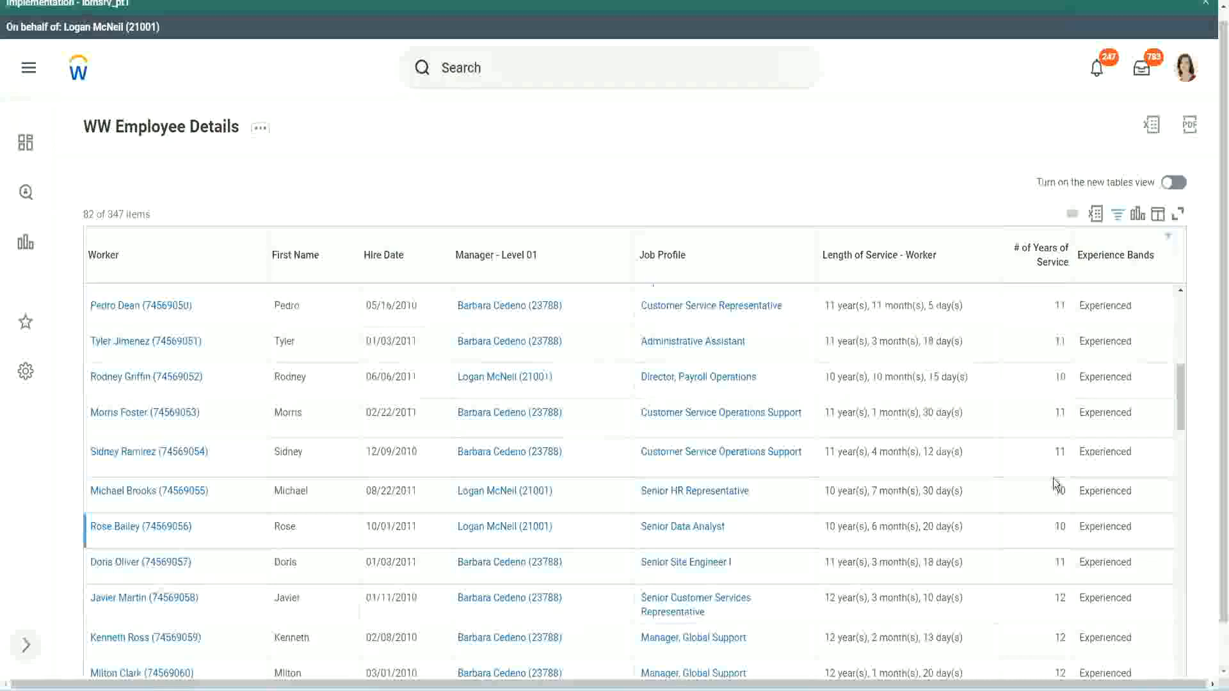
click(1060, 452)
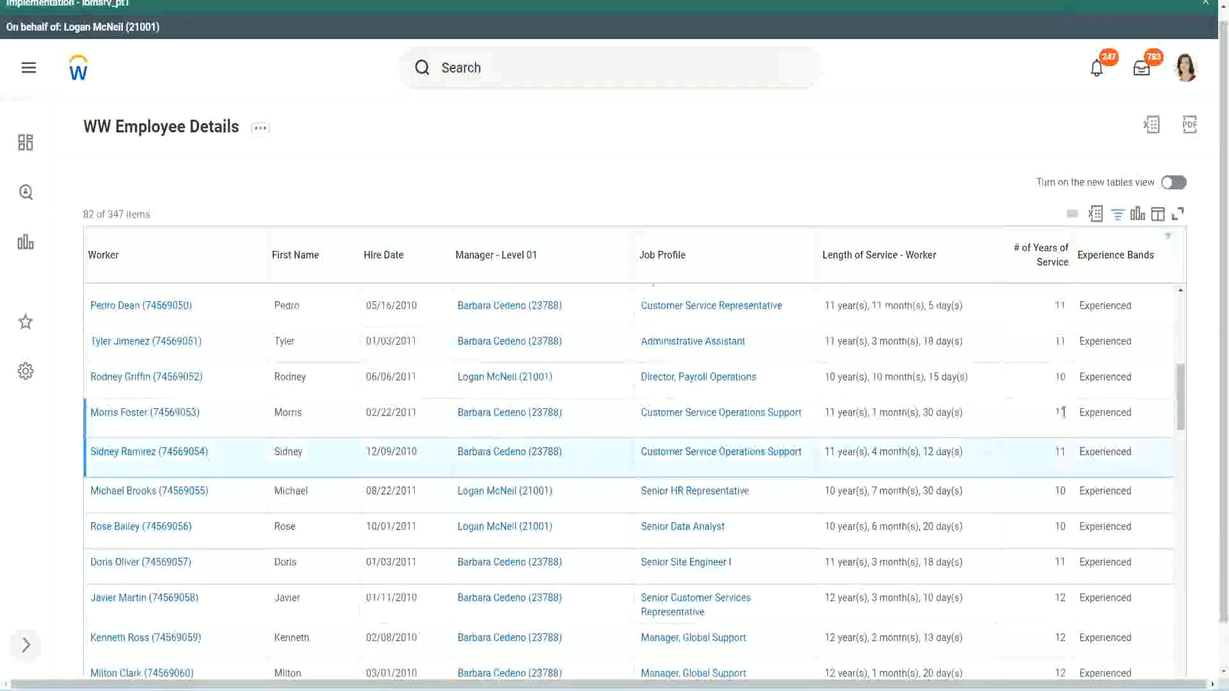
click(1114, 411)
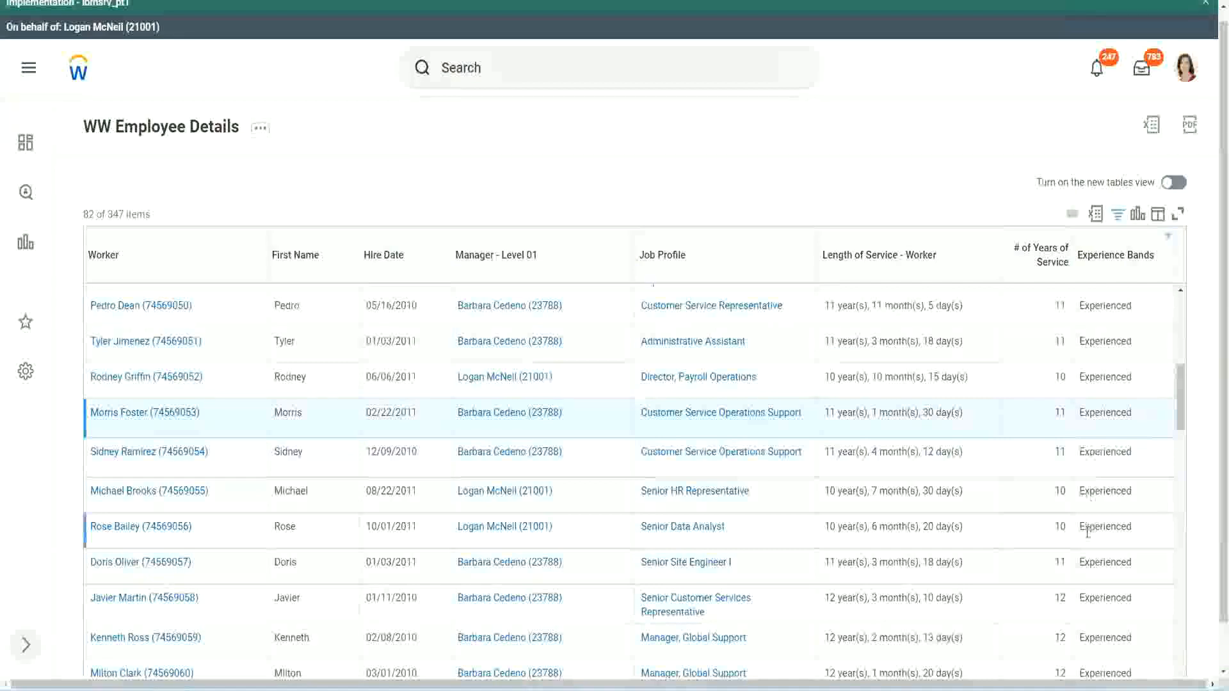
scroll(1087, 531, down, 7)
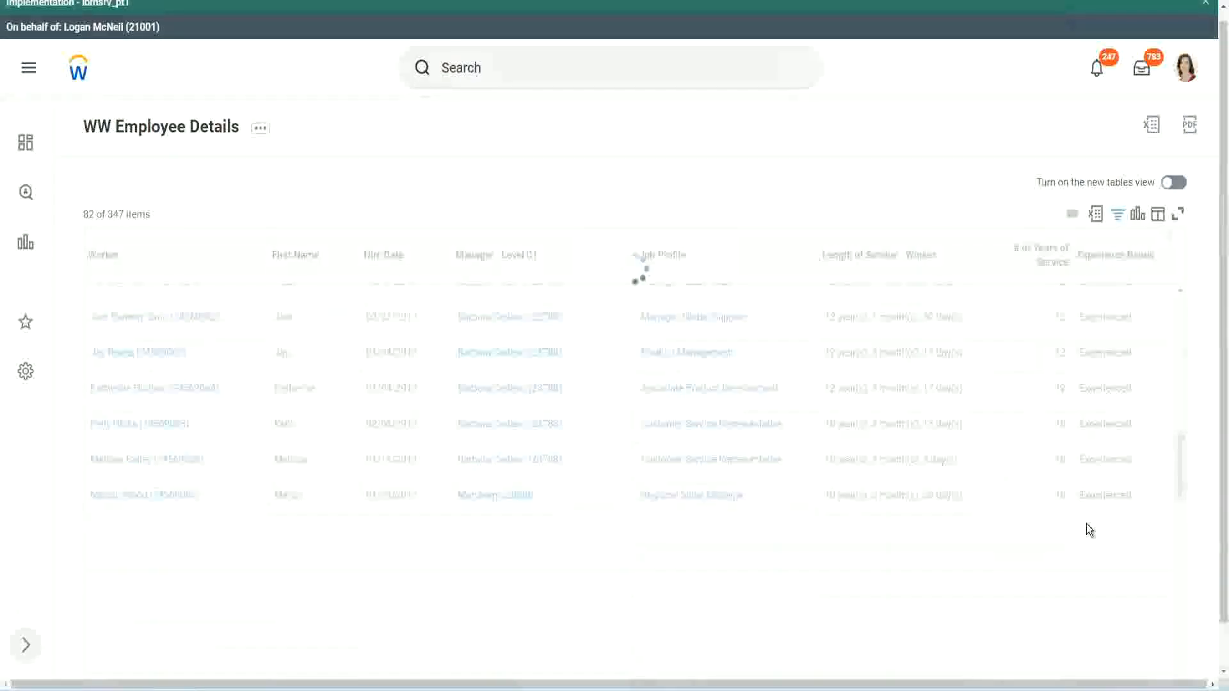